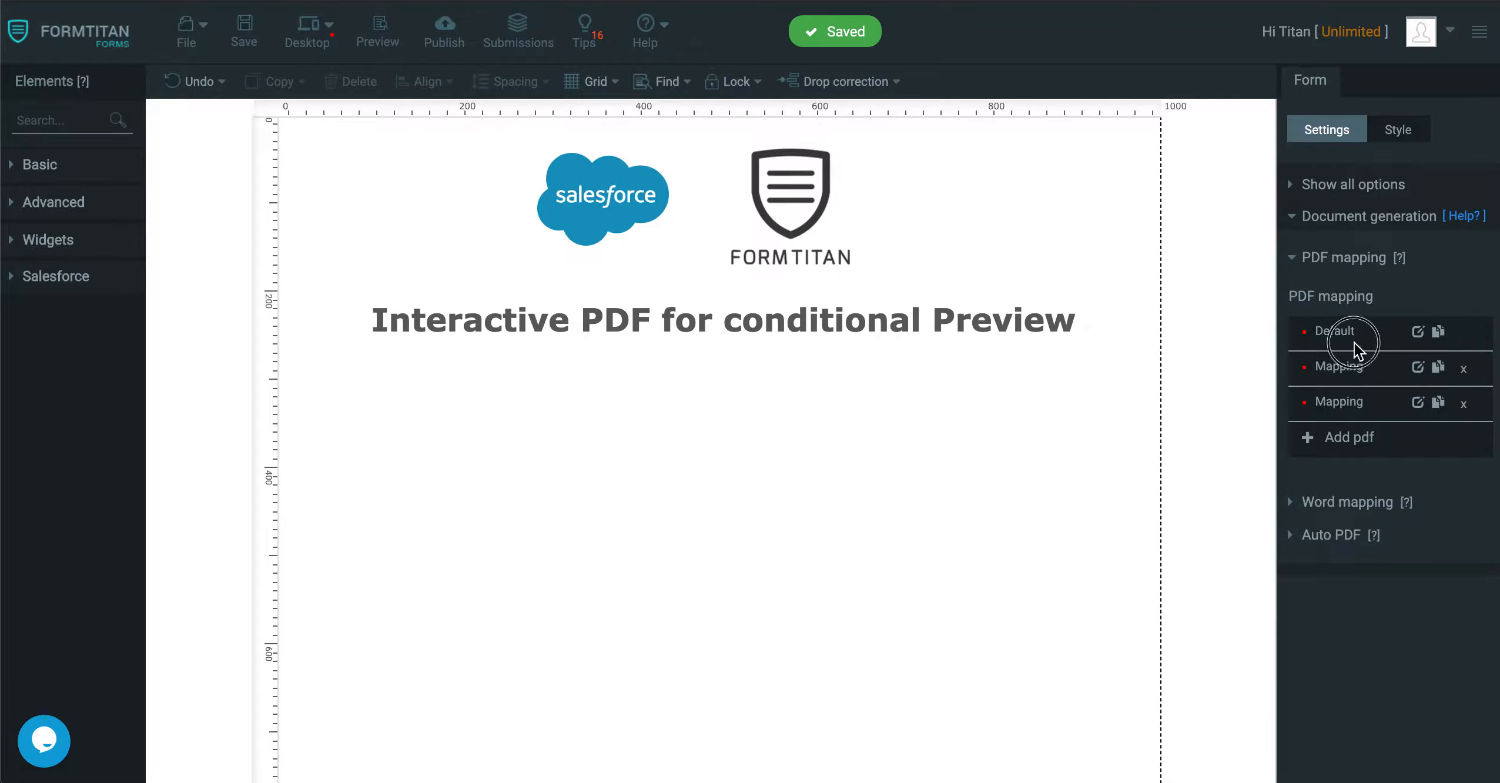
double_click(1341, 329)
double_click(1361, 398)
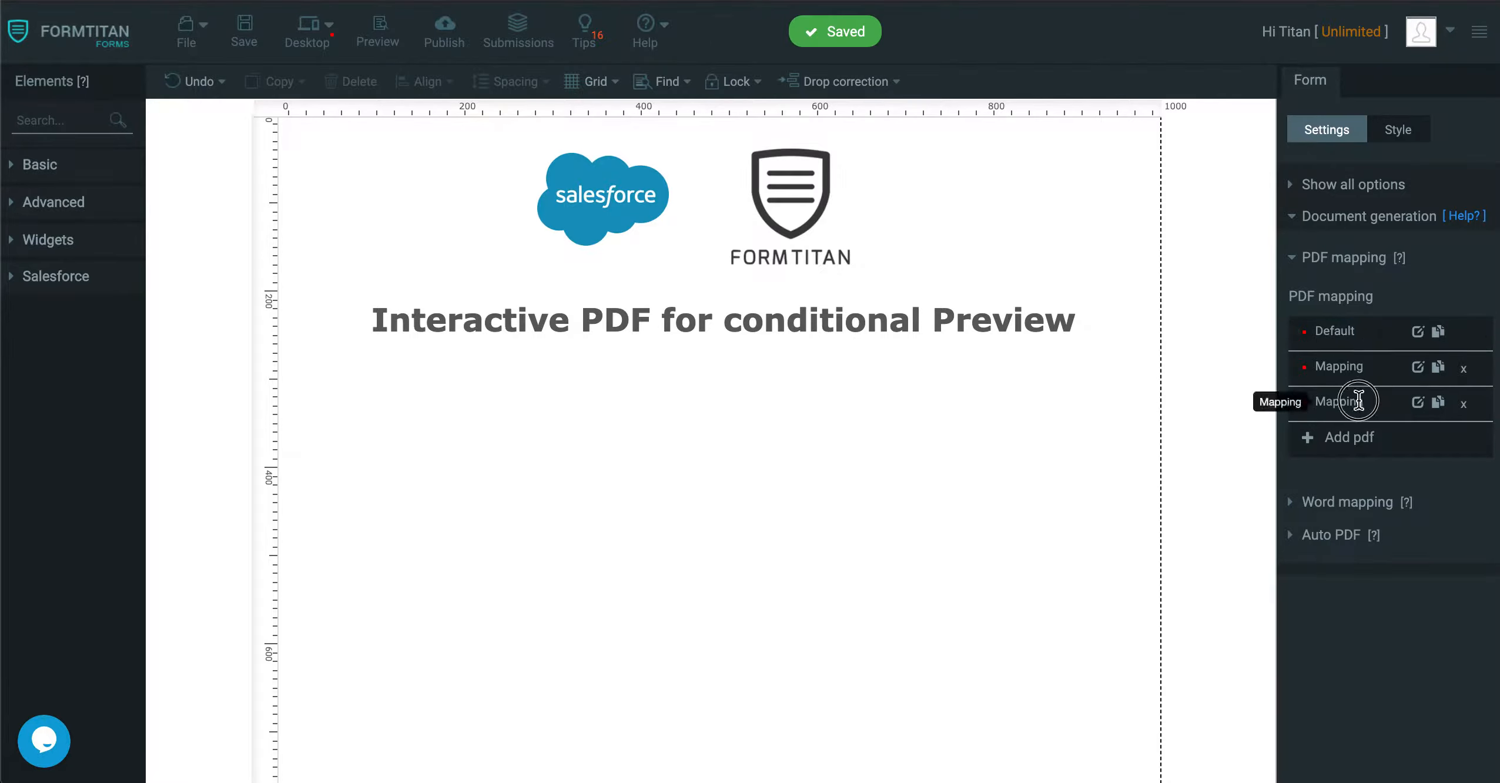
Place a Section element on the form below the title and widen it to nearly the title's width.
click(58, 120)
text(sec)
drag(59, 175, 470, 382)
drag(639, 556, 1029, 561)
Show the new section's label and set it to "Account Section".
scroll(1370, 550, down, 3)
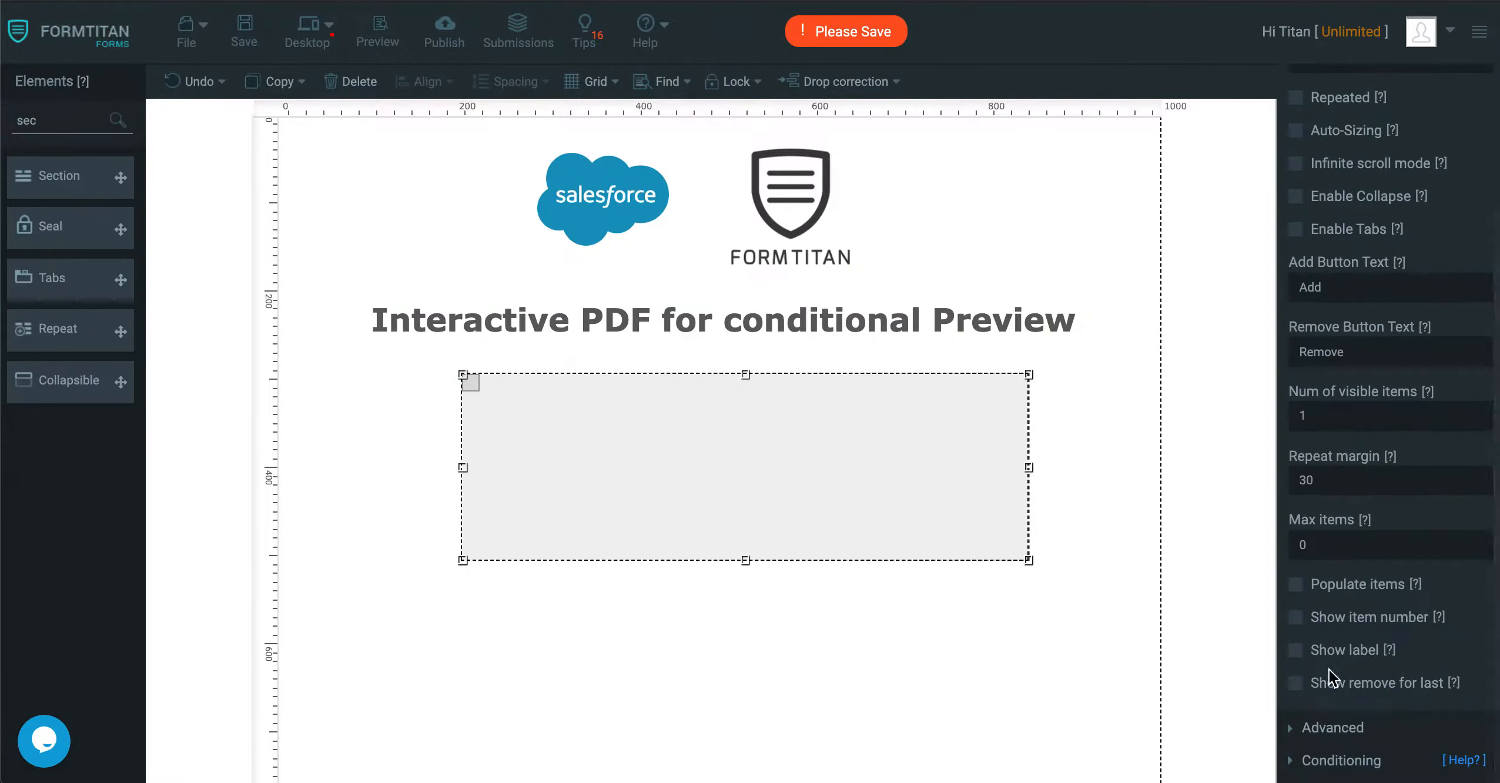
click(1296, 650)
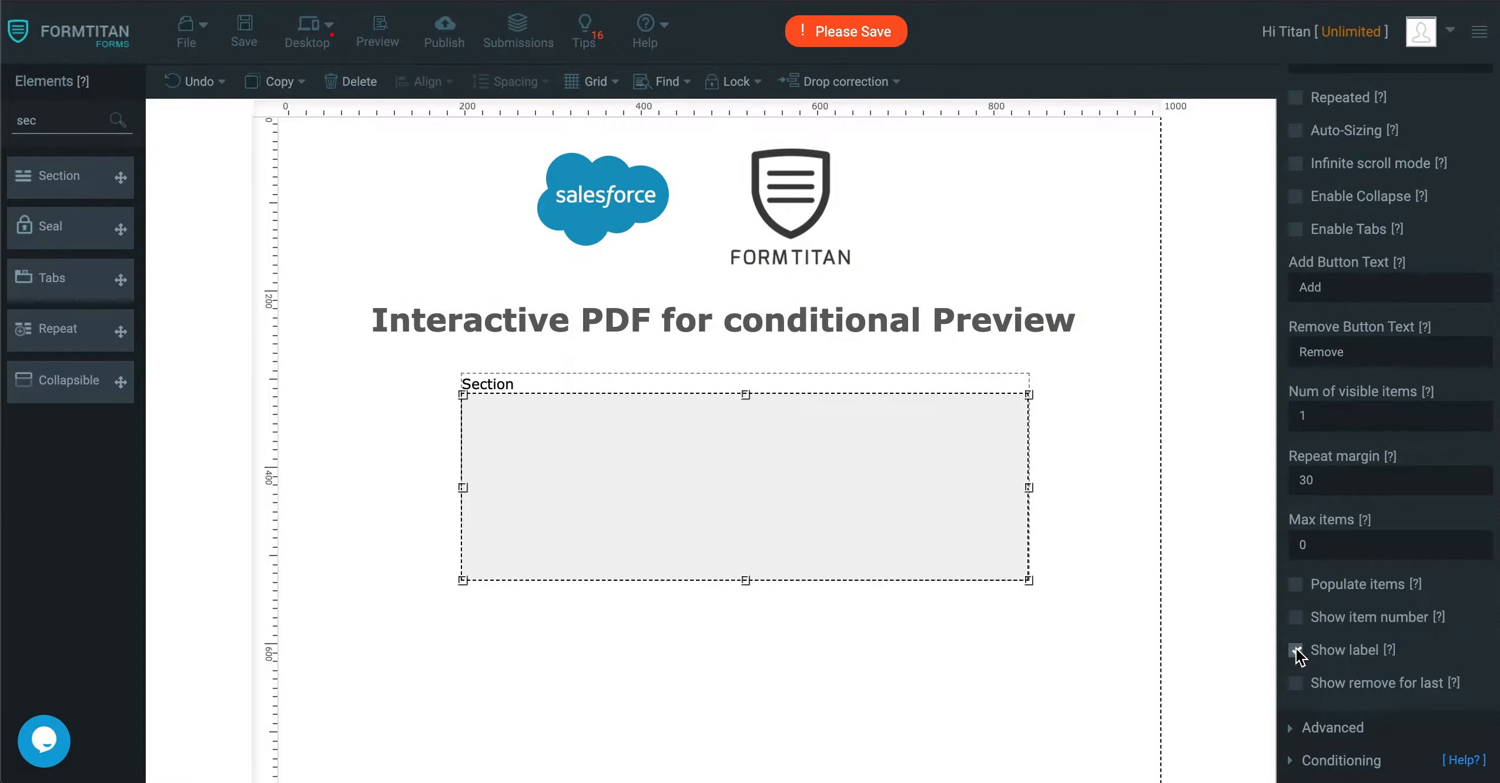
click(1028, 544)
click(903, 504)
scroll(1363, 132, up, 3)
drag(1364, 241, 1090, 223)
text(Account Section)
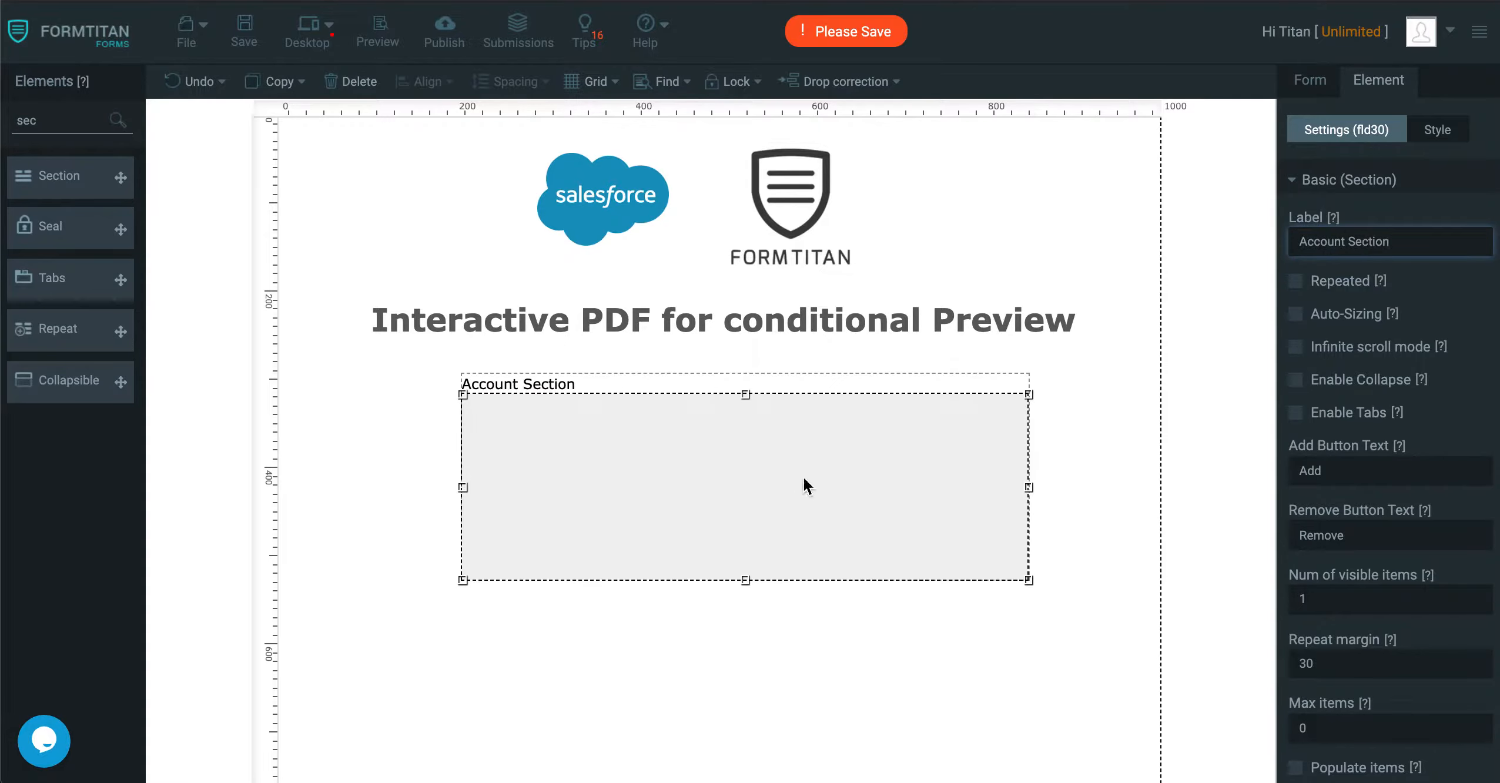
Duplicate the Account Section directly below the original and label the copy "Contact Section".
drag(804, 479, 768, 697)
key(super+c)
key(super+v)
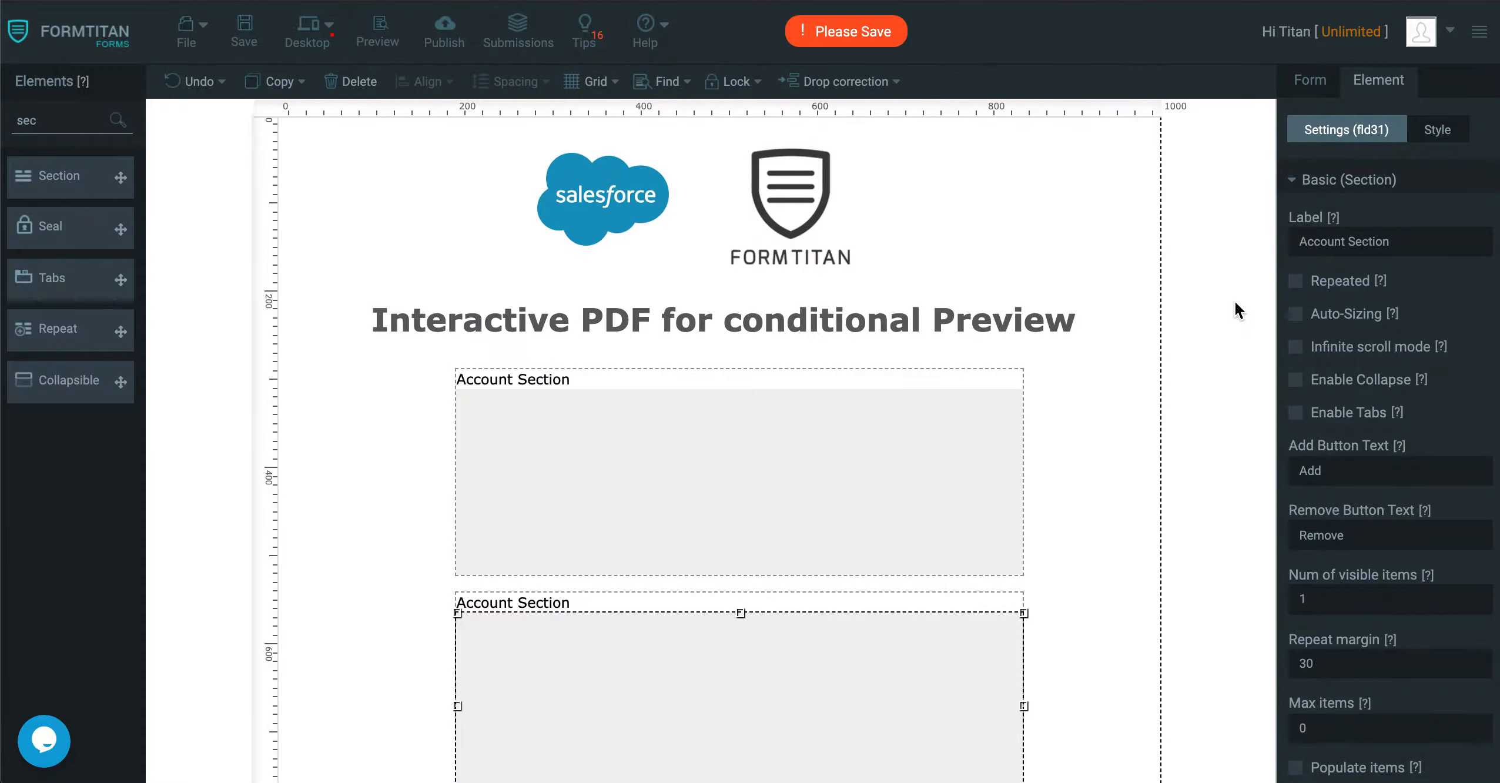
double_click(1347, 247)
text(Contac)
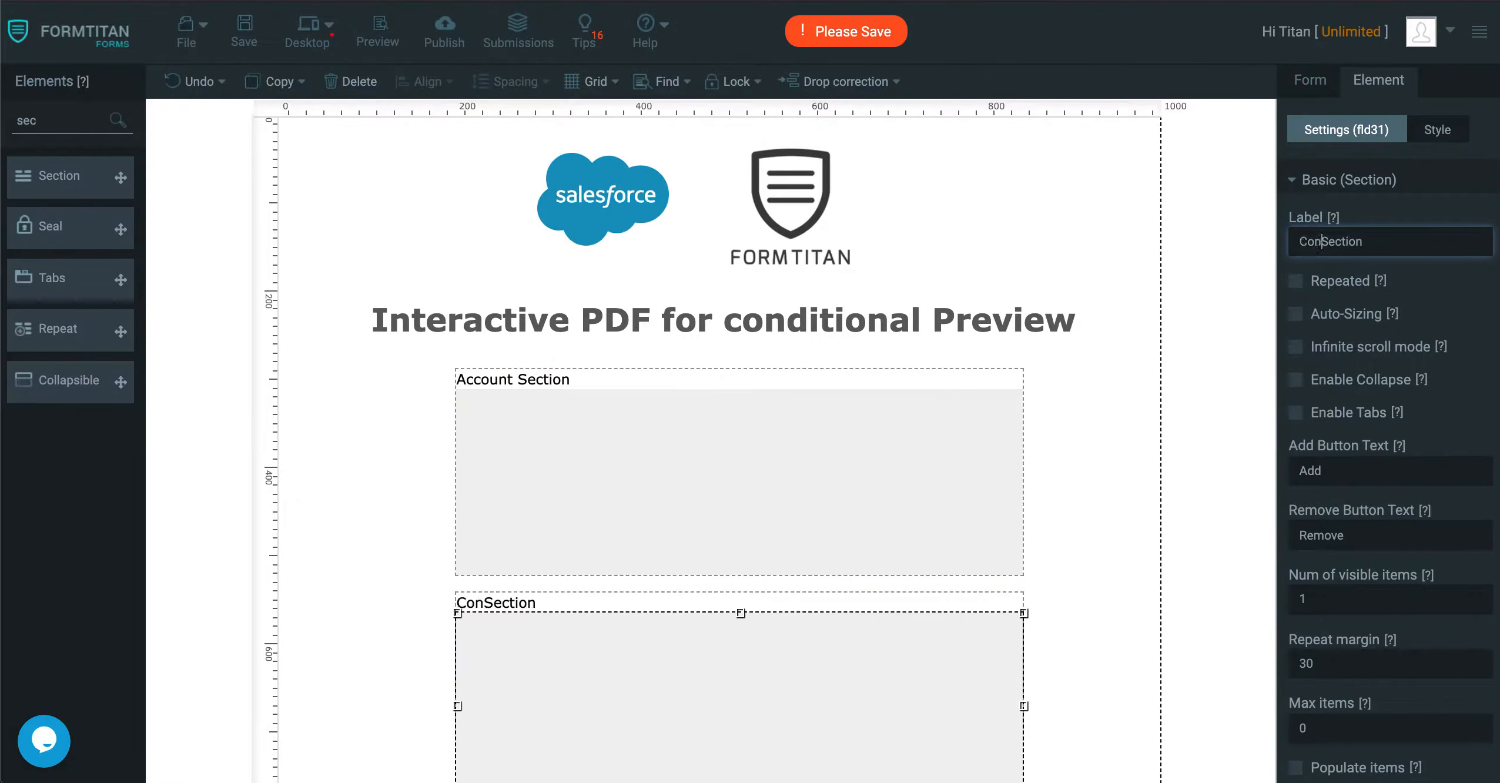
text(t)
Duplicate the Contact Section directly below it and label the copy "Case Section".
scroll(659, 471, down, 4)
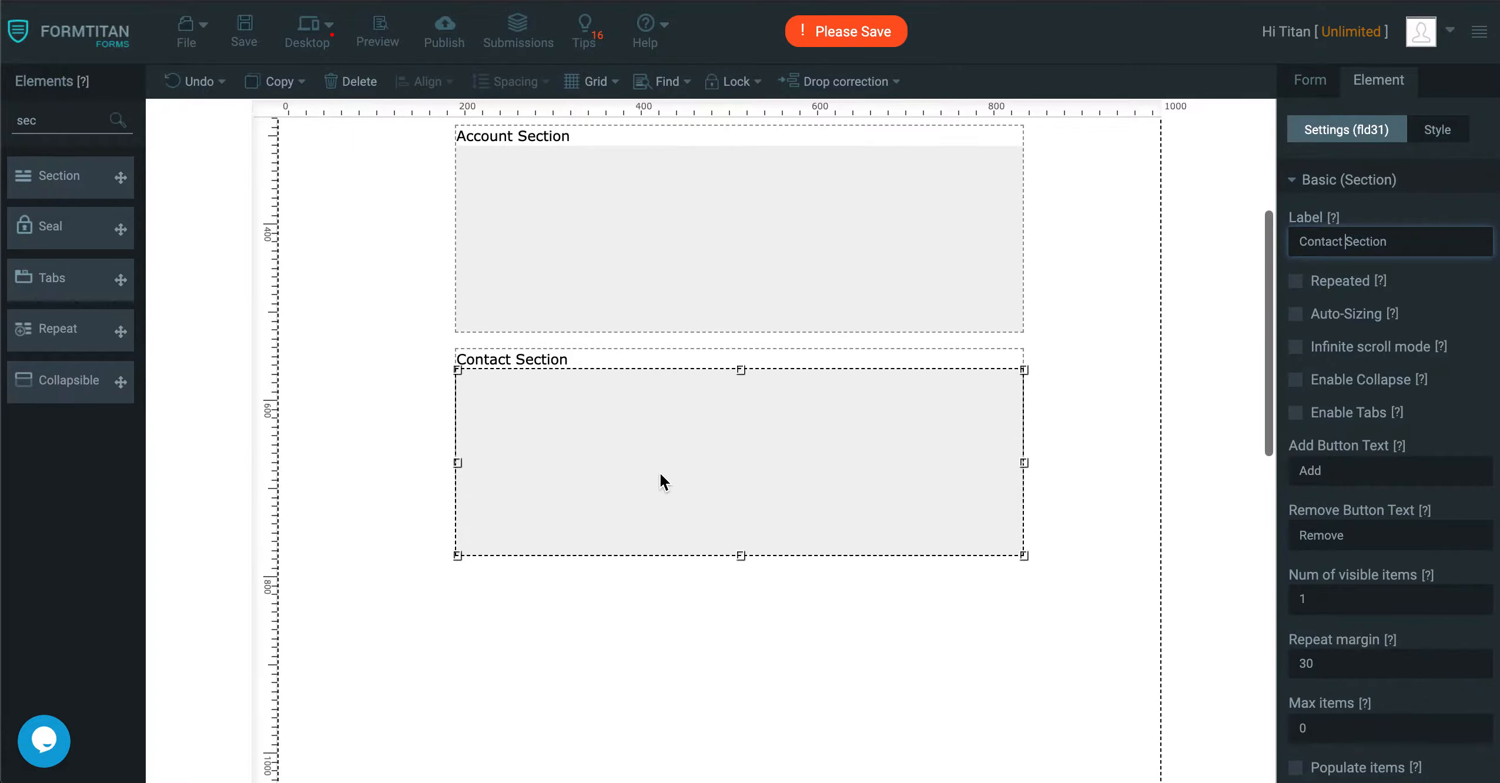
drag(70, 121, 3, 121)
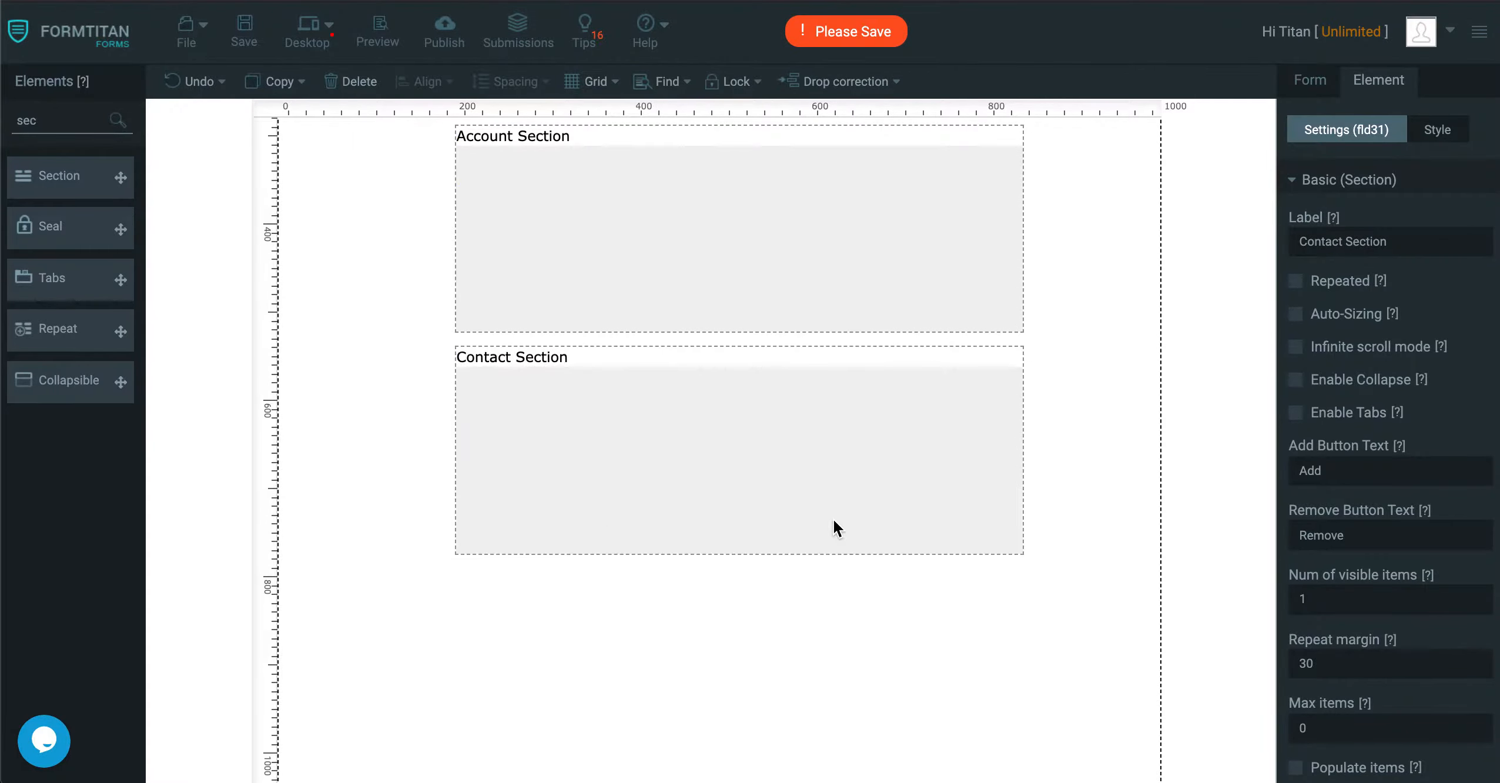
click(833, 519)
key(super+c)
key(super+v)
drag(834, 519, 803, 627)
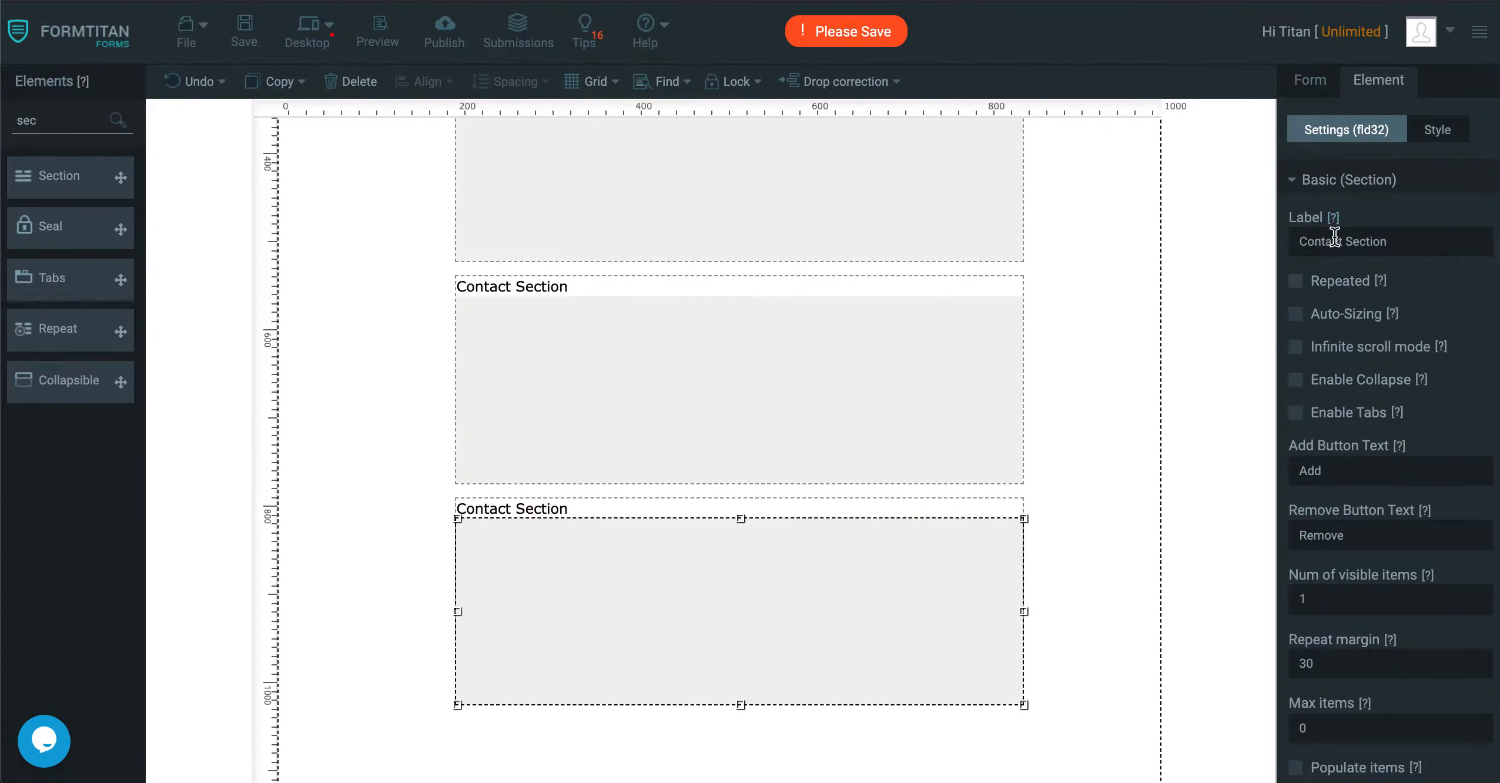
drag(1343, 240, 1173, 240)
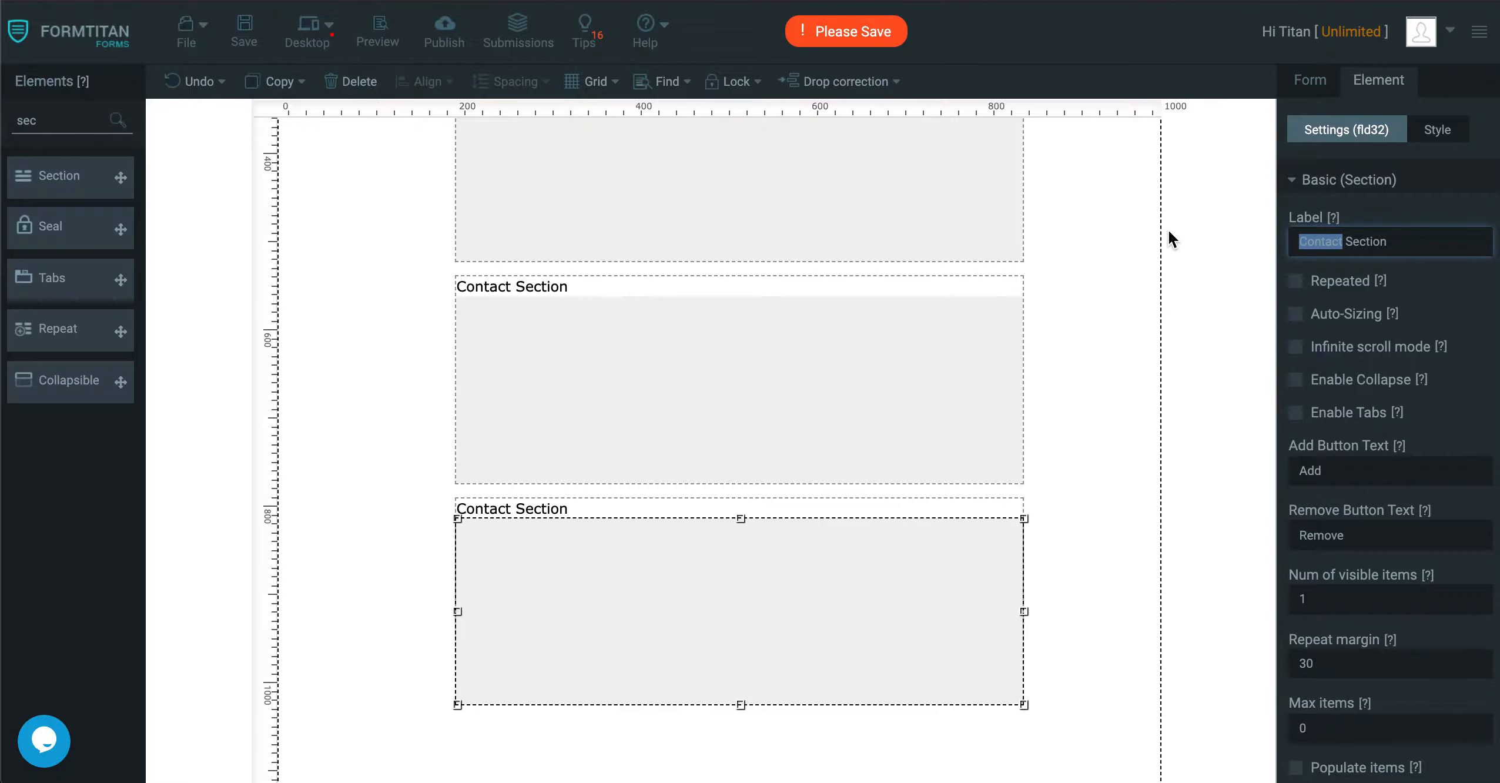
text(Case)
scroll(951, 454, up, 5)
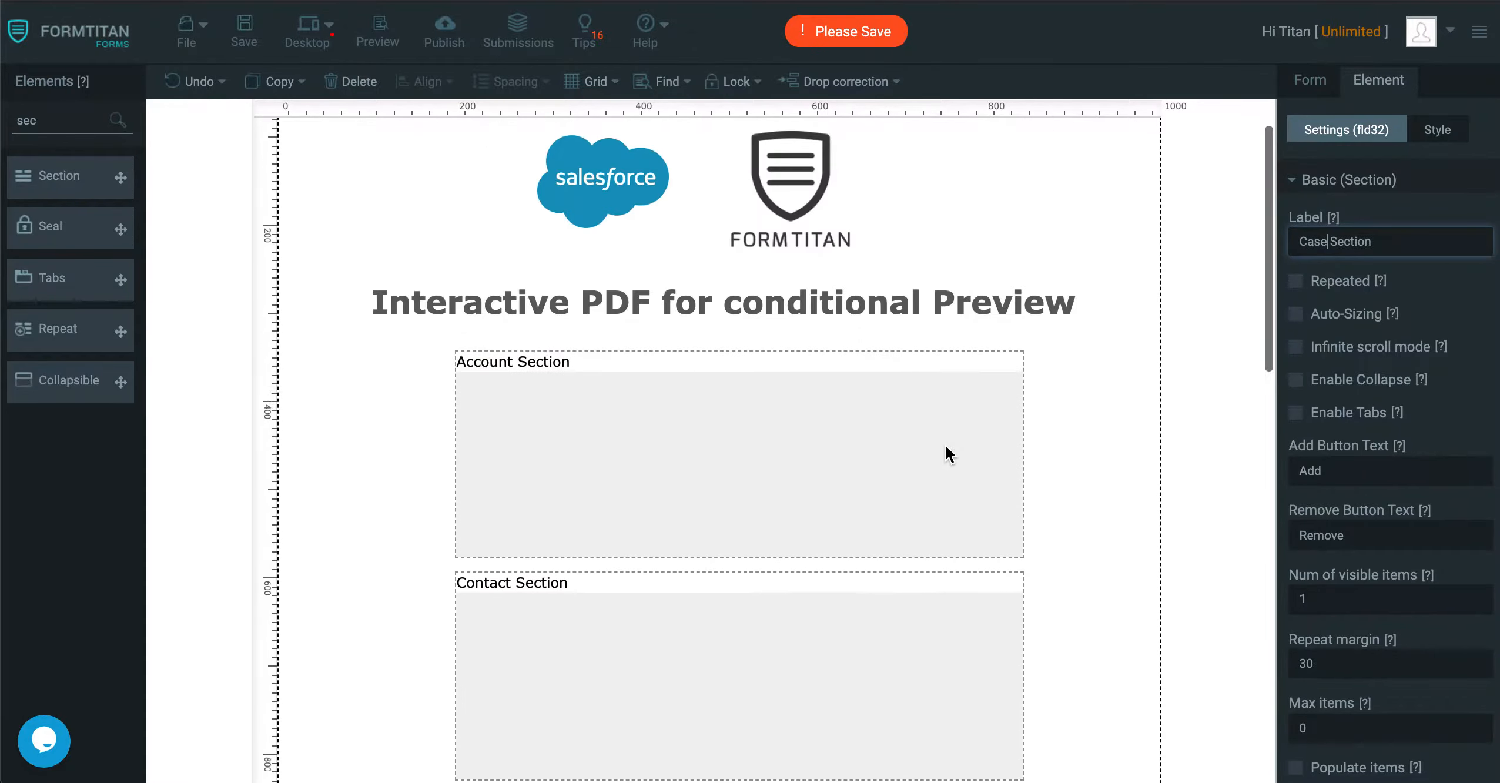
Add a Textbox on the left side of the Account Section and label it "Account Name".
click(951, 455)
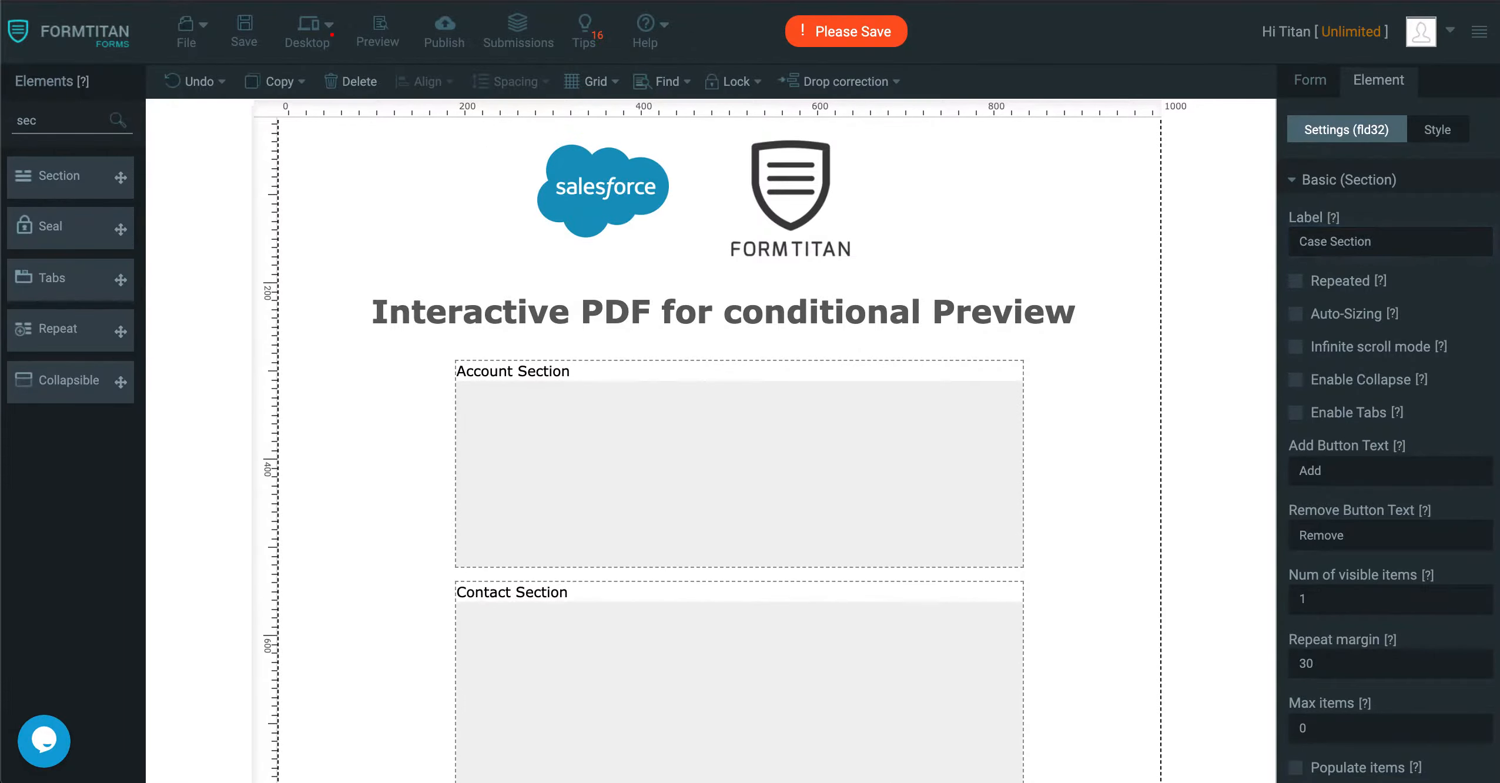
drag(102, 123, 5, 121)
text(text)
drag(70, 278, 552, 420)
click(1356, 232)
text(Account Name)
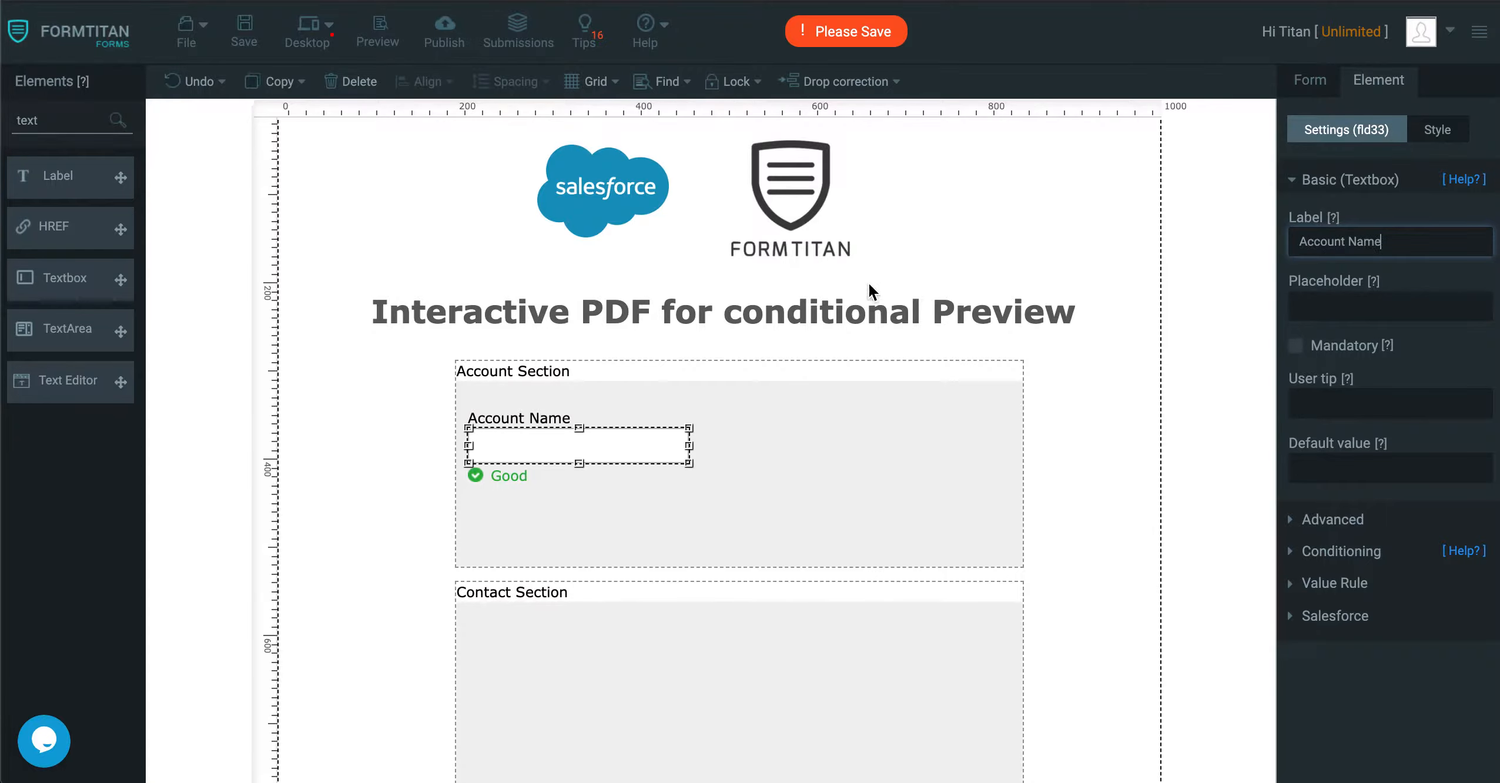
Duplicate the Account Name textbox to its right and label the copy "Account Number".
drag(634, 454, 895, 426)
key(ctrl+v)
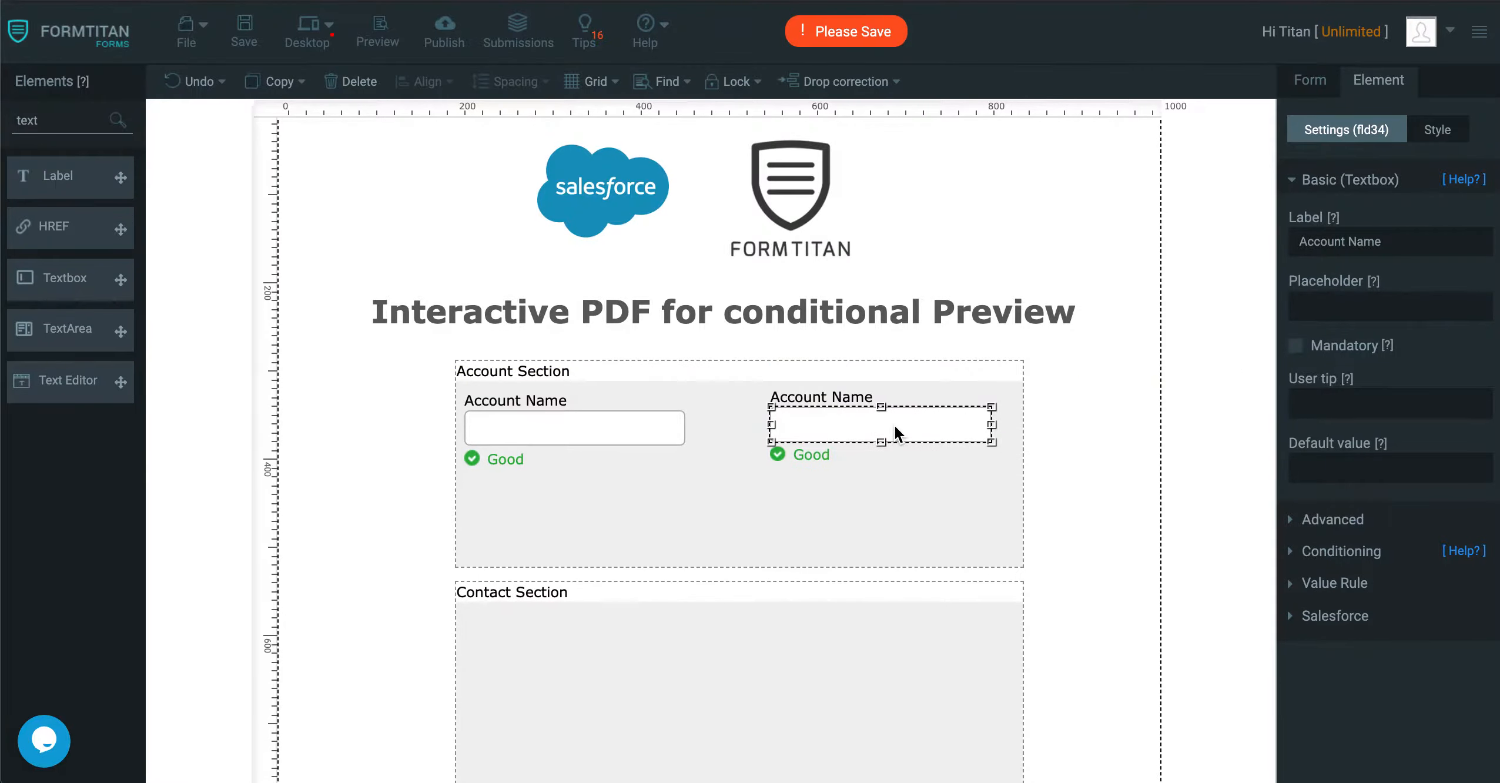
click(1357, 238)
double_click(1364, 241)
text(Number)
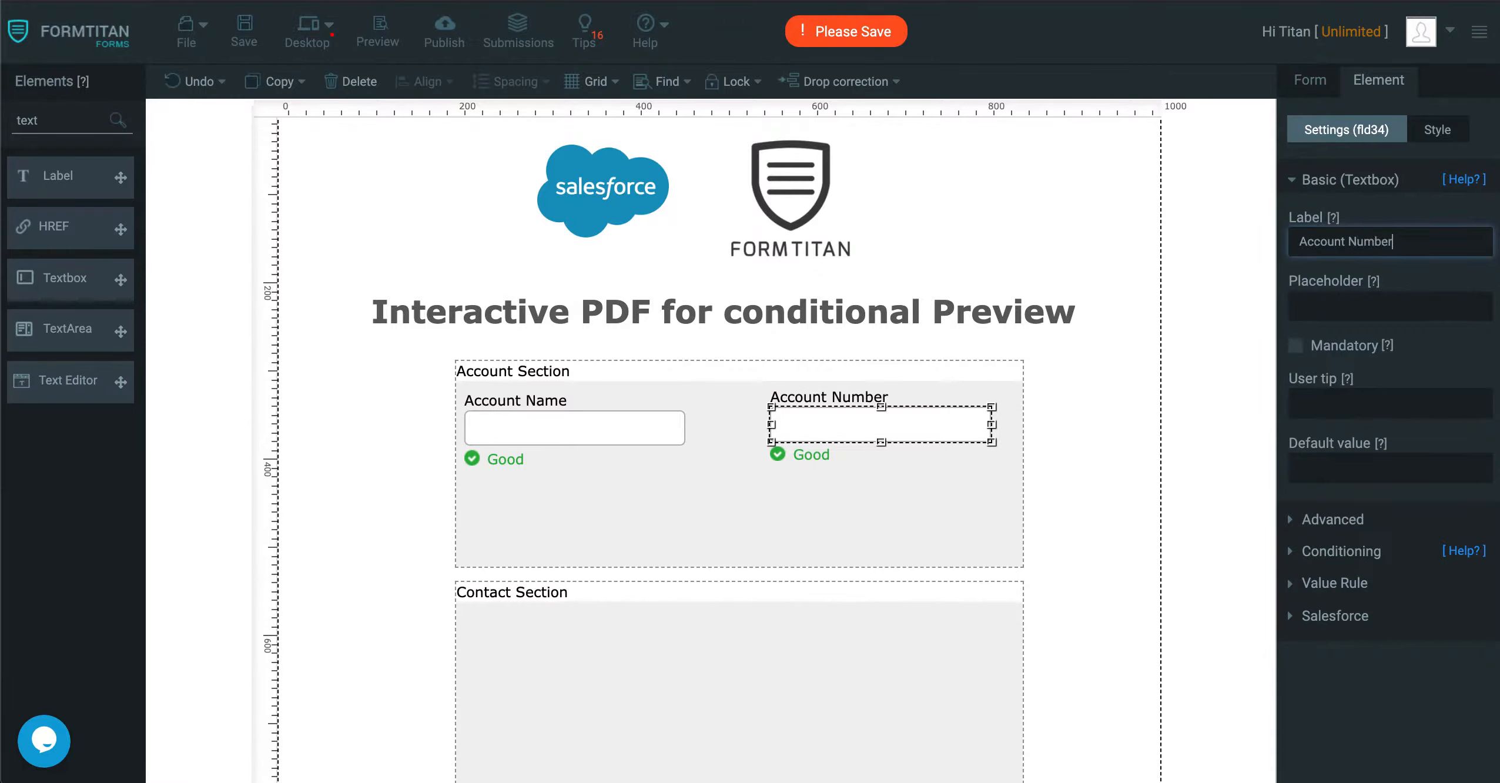
Duplicate the Account Name textbox below itself and label the copy "Account Revenue".
click(613, 434)
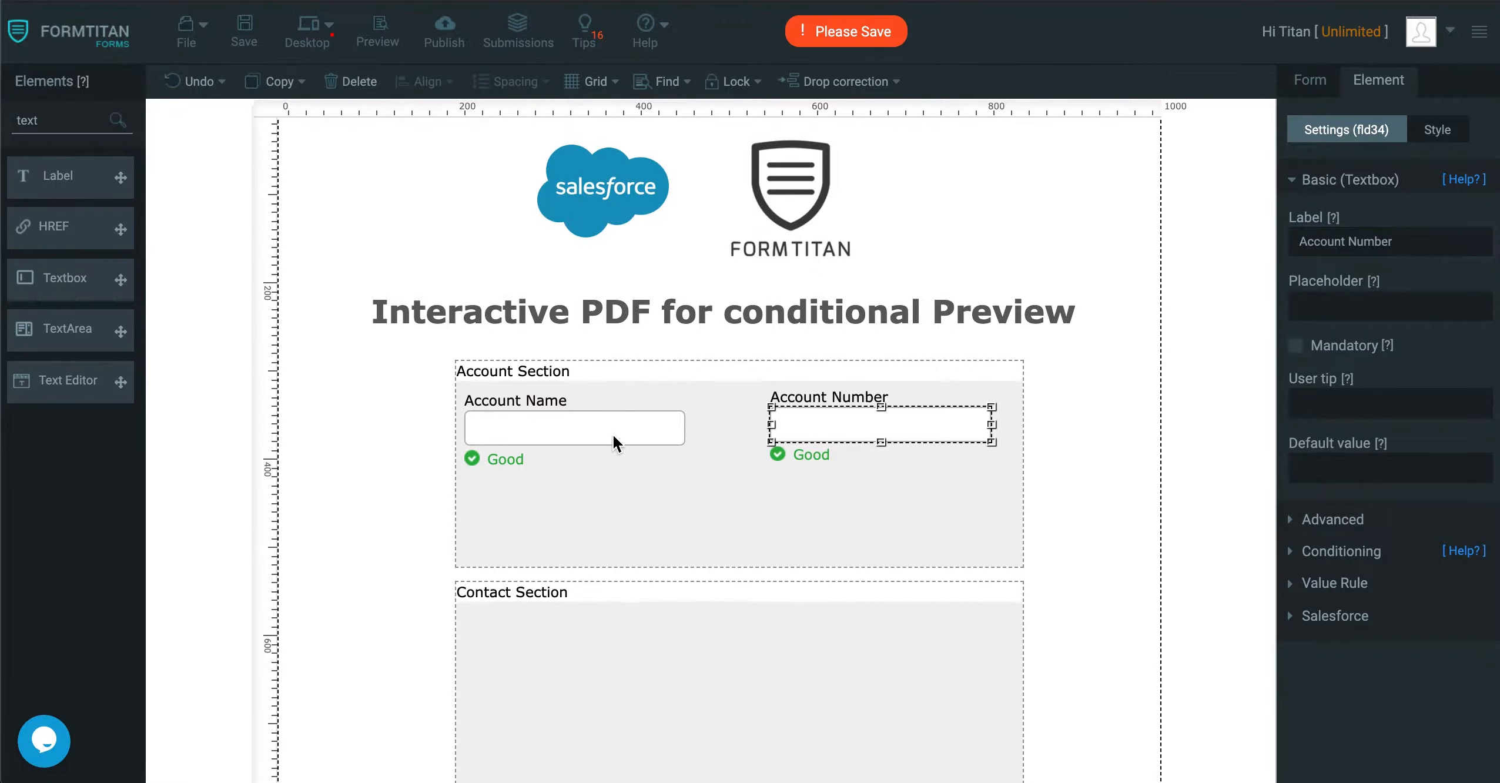
key(super+c)
key(super+v)
drag(643, 455, 615, 502)
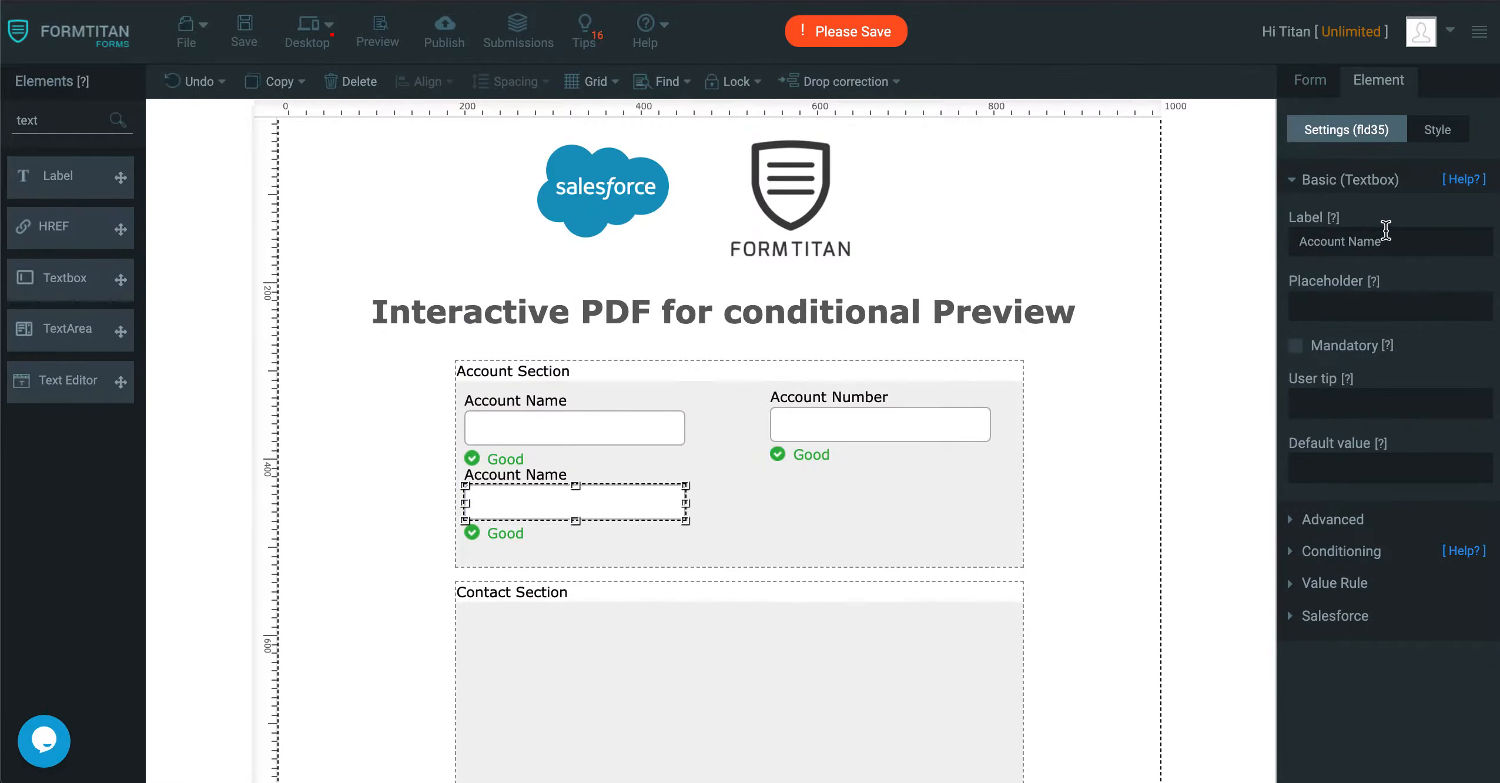
drag(1386, 231, 1345, 241)
text(Revenue)
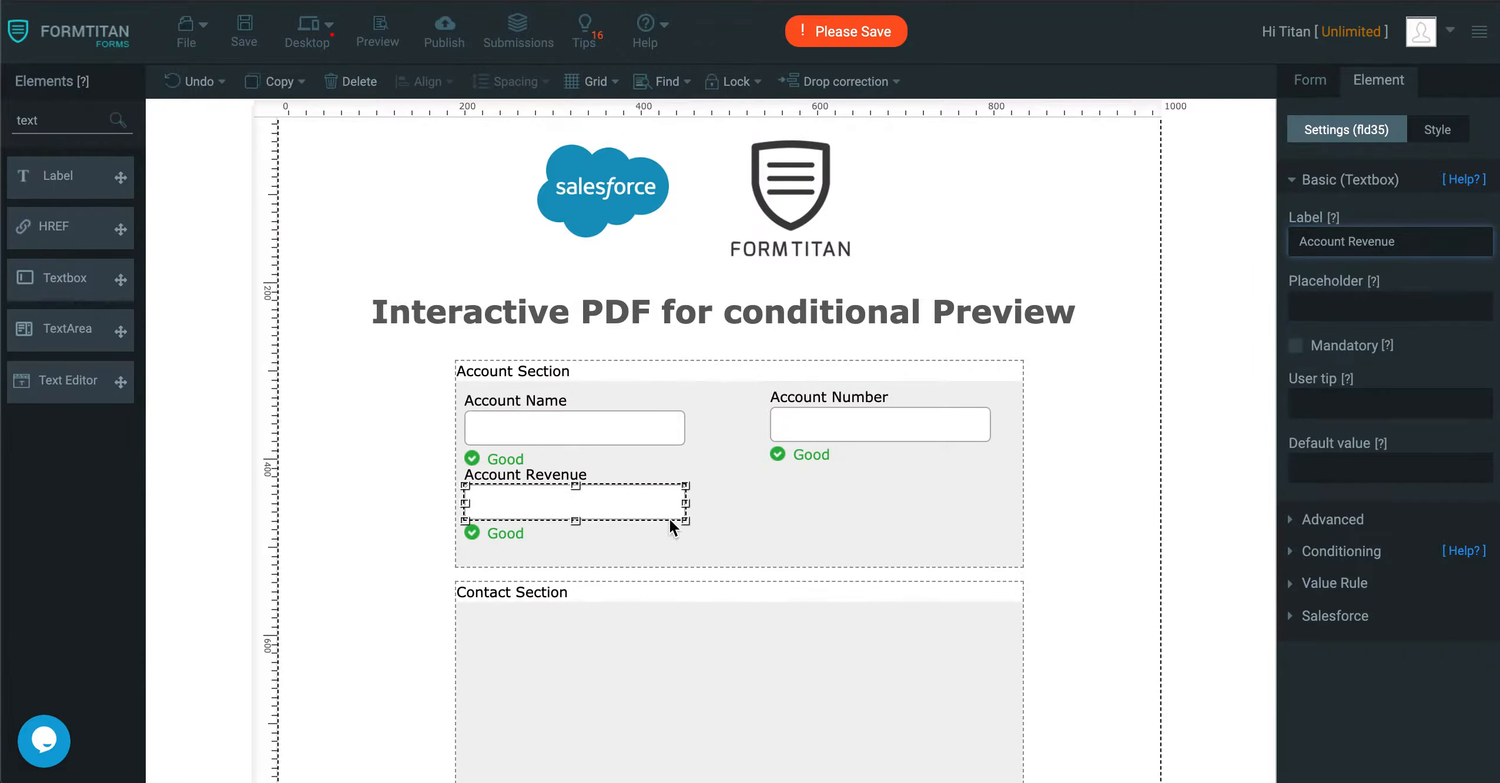
Duplicate the Account Number textbox below itself and label the copy "Account Type".
key(ctrl+v)
key(ctrl+z)
click(844, 438)
key(ctrl+c)
key(ctrl+v)
drag(887, 459, 864, 502)
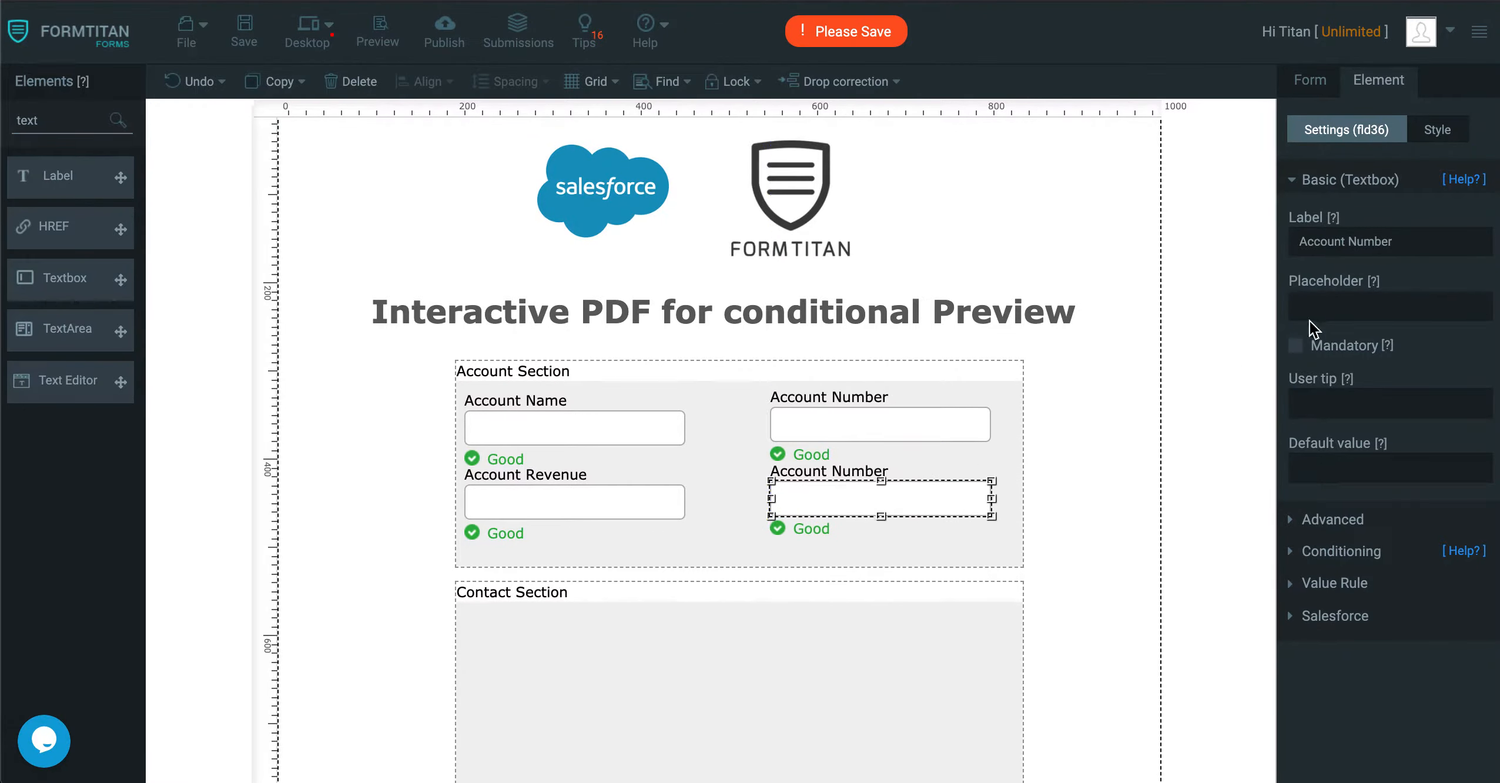
drag(1349, 242, 1413, 238)
key(BackSpace)
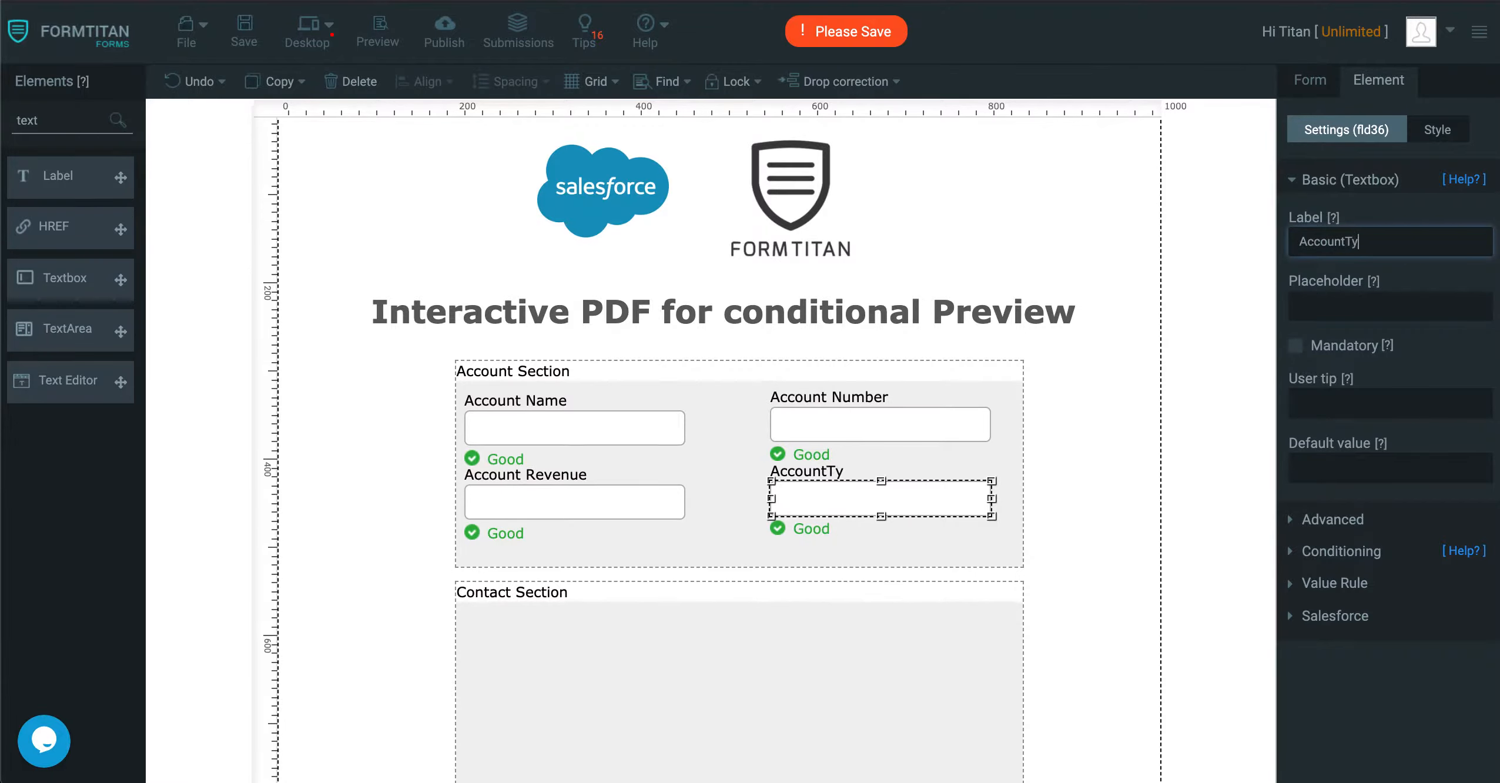
text(Type)
click(1346, 241)
Copy the Account Name textbox into the left side of the Contact Section and label it "Contact Name".
scroll(1072, 365, down, 3)
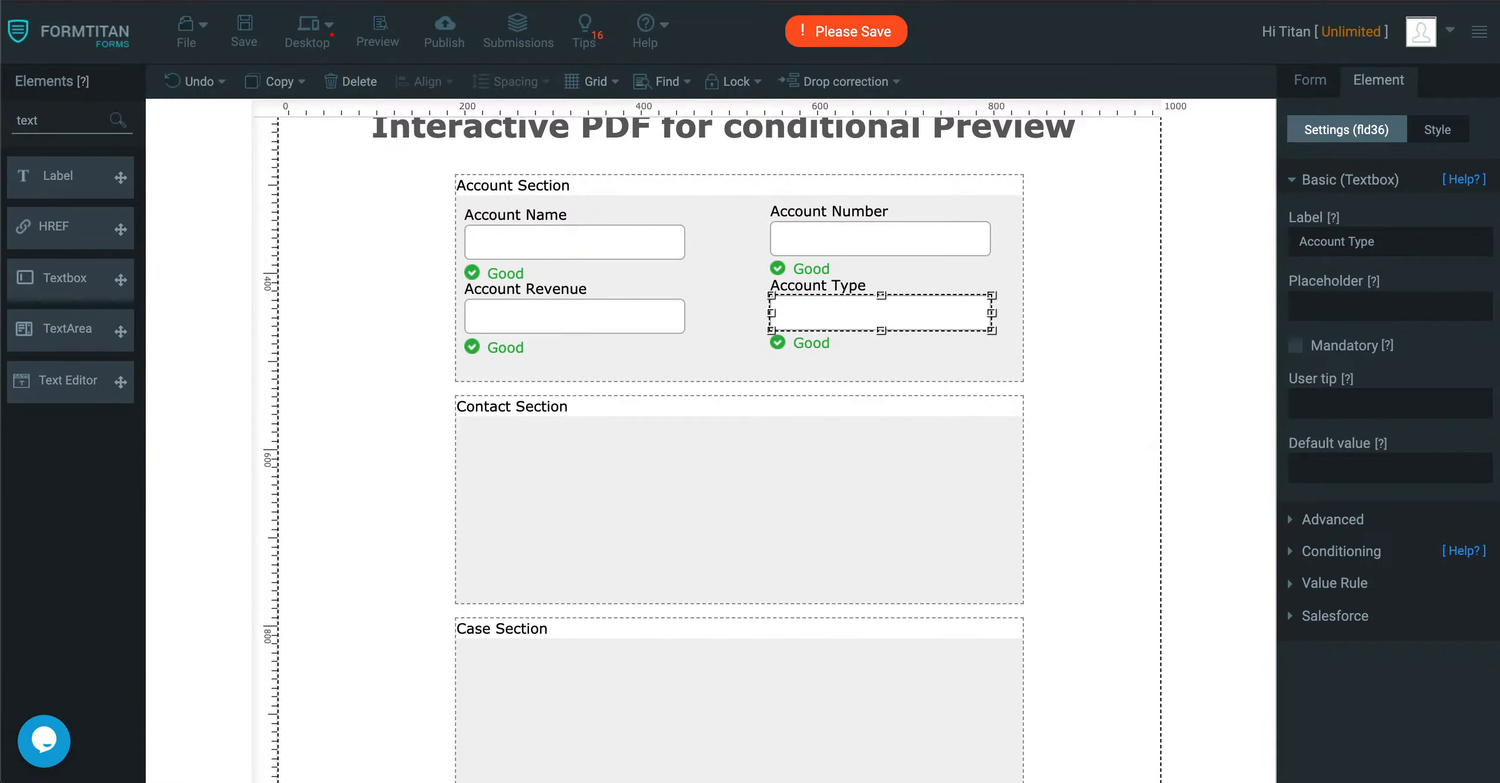
drag(616, 250, 623, 479)
key(ctrl+c)
key(ctrl+v)
click(1346, 241)
double_click(1347, 241)
text(Contact)
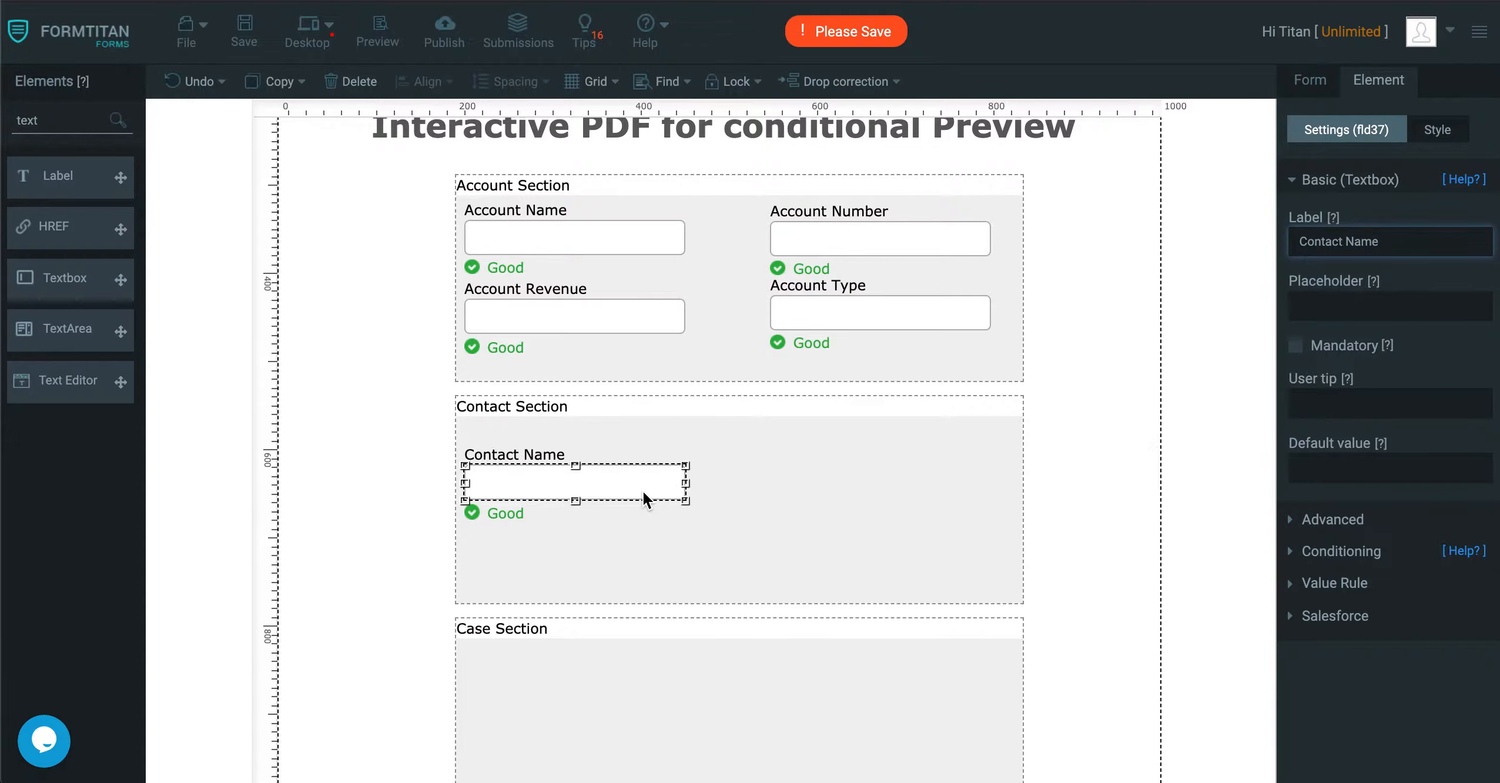
Duplicate the Contact Name textbox to its right within the Contact Section and label the copy "Contact Email".
key(ctrl+v)
key(ctrl+z)
click(585, 486)
key(ctrl+c)
key(ctrl+v)
drag(646, 509, 931, 482)
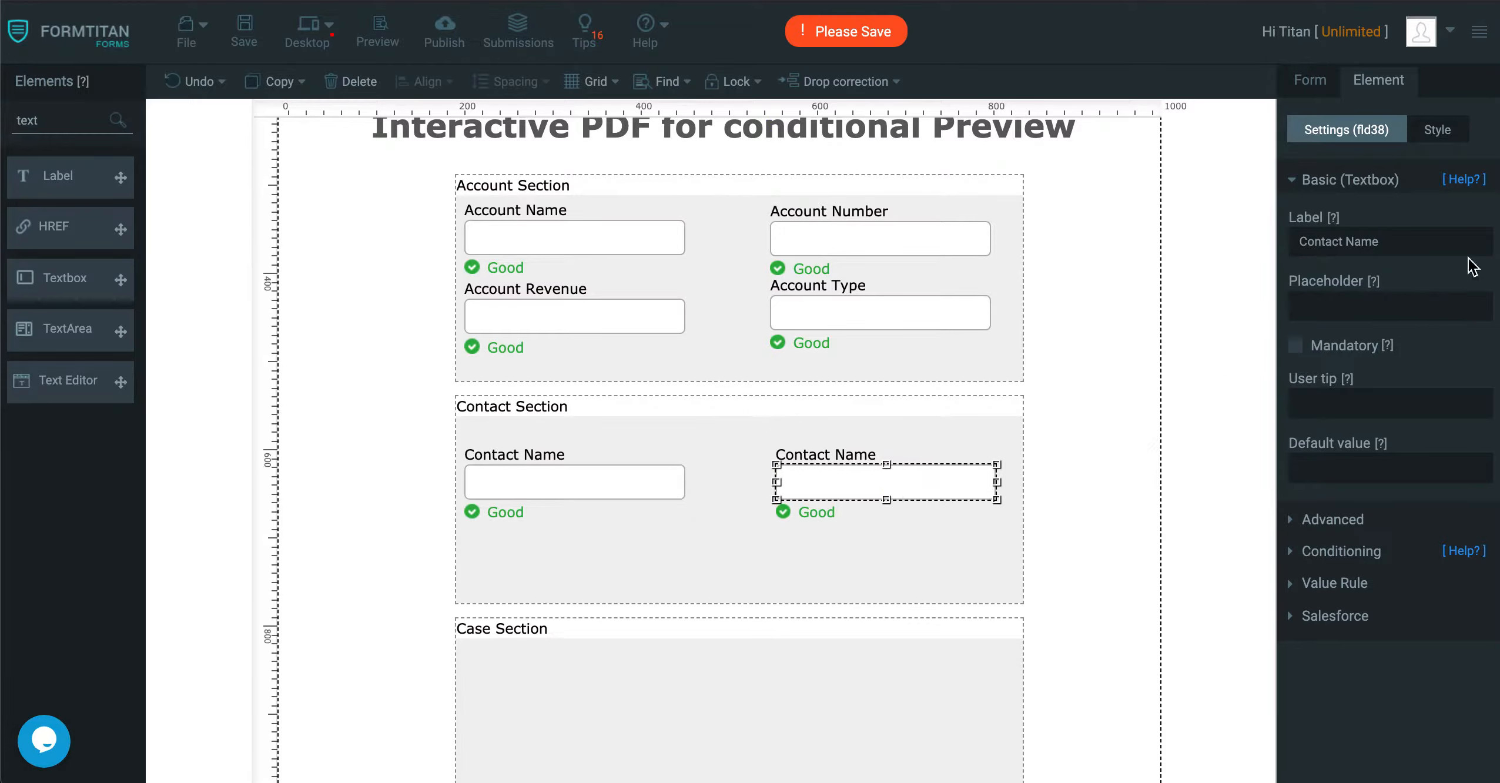
triple_click(1460, 241)
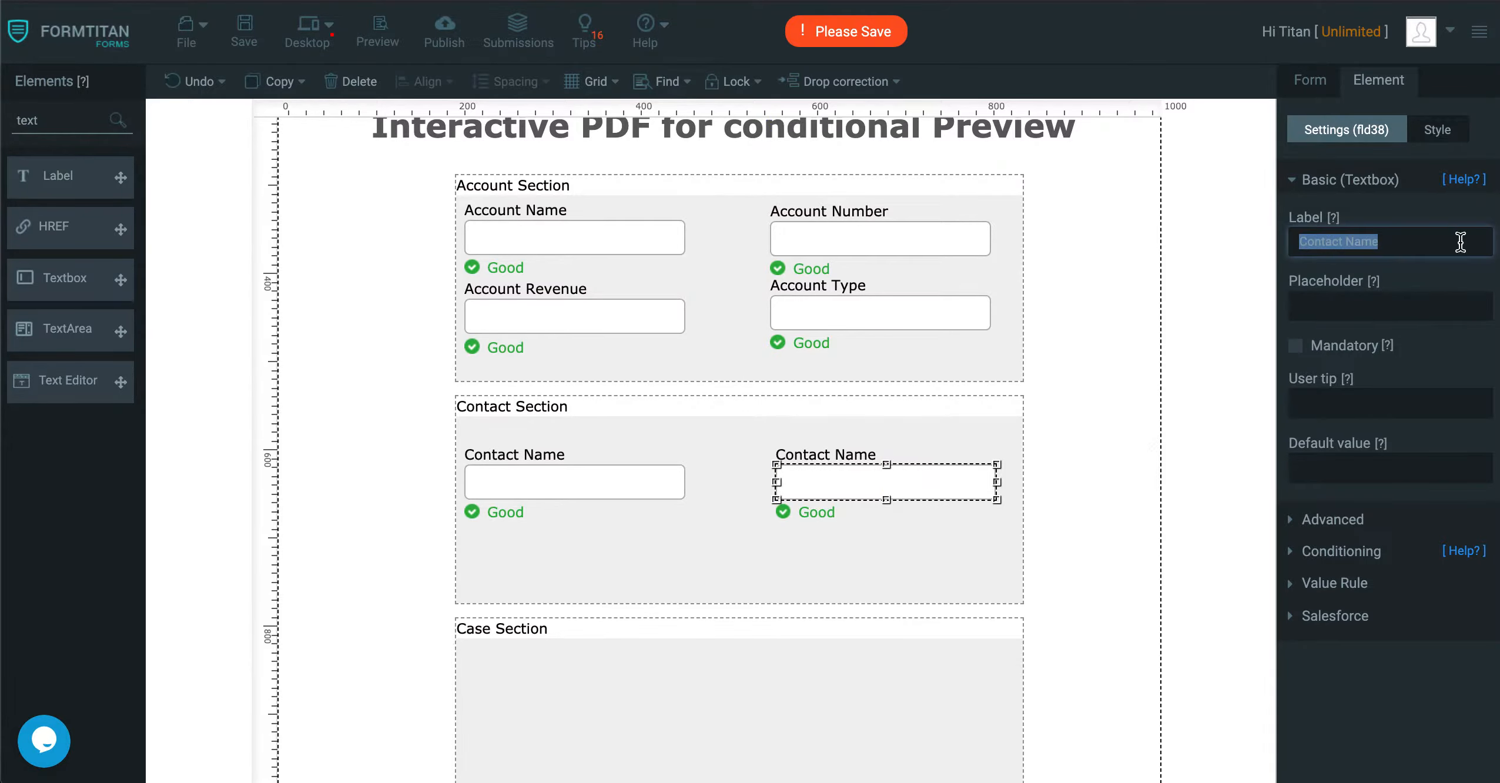
click(1370, 244)
click(1403, 245)
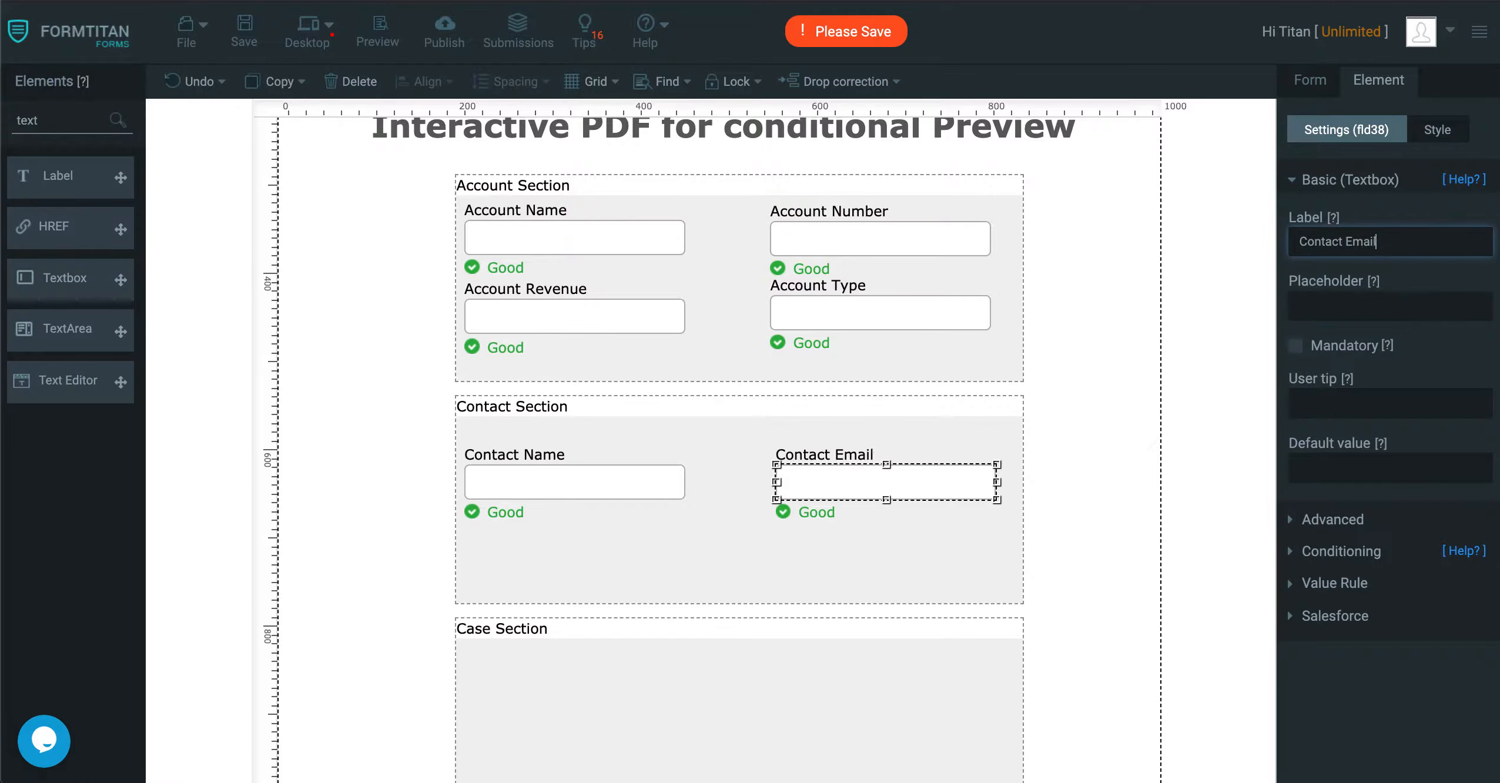
Move the Account Revenue and Account Type textboxes side by side into the Case Section.
scroll(687, 253, down, 2)
drag(634, 235, 626, 614)
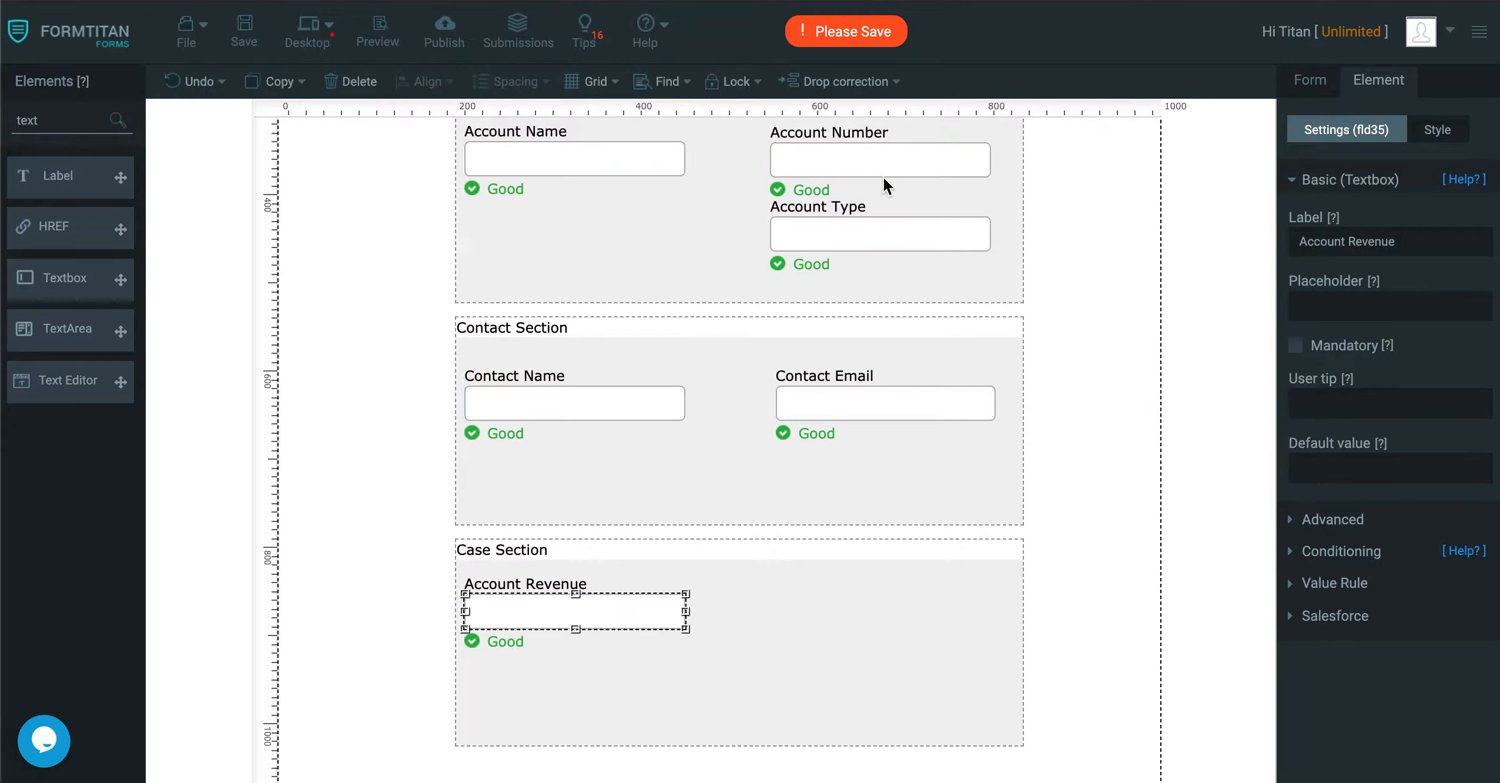
click(858, 235)
drag(858, 231, 860, 611)
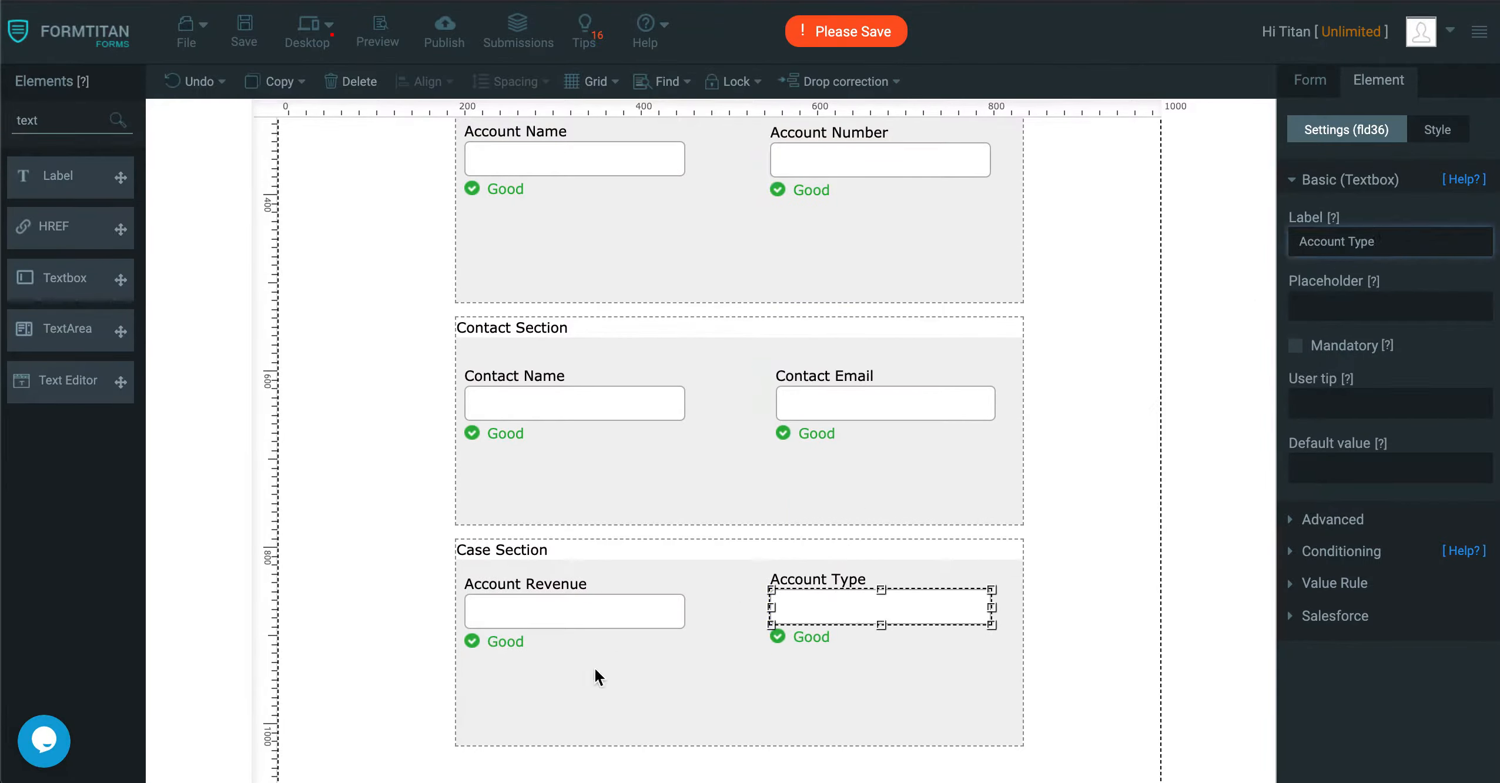
Relabel the Case Section's left textbox "Case Number" and its right textbox "Case Origin".
click(594, 619)
triple_click(1422, 237)
text(Case Number)
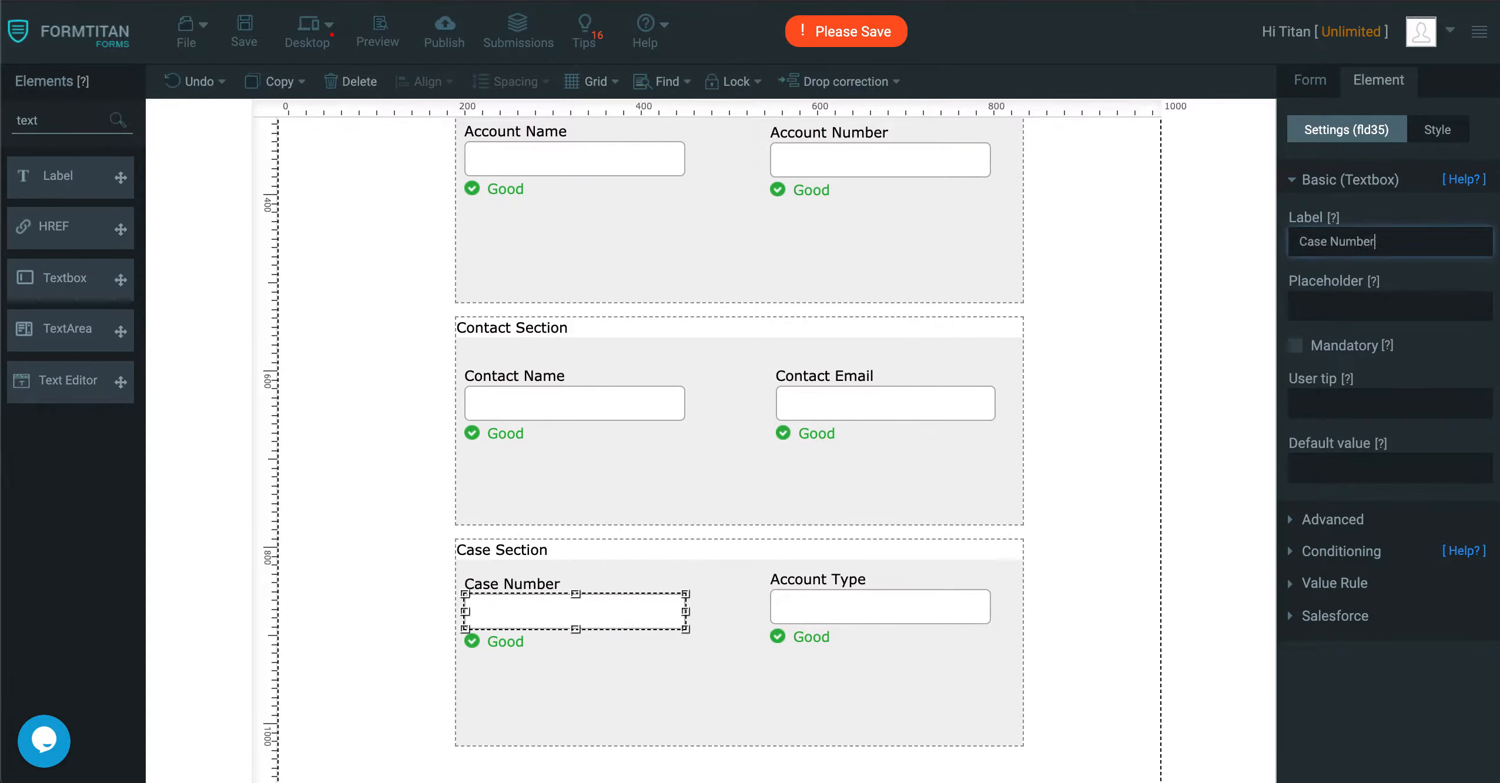
click(837, 606)
triple_click(1422, 241)
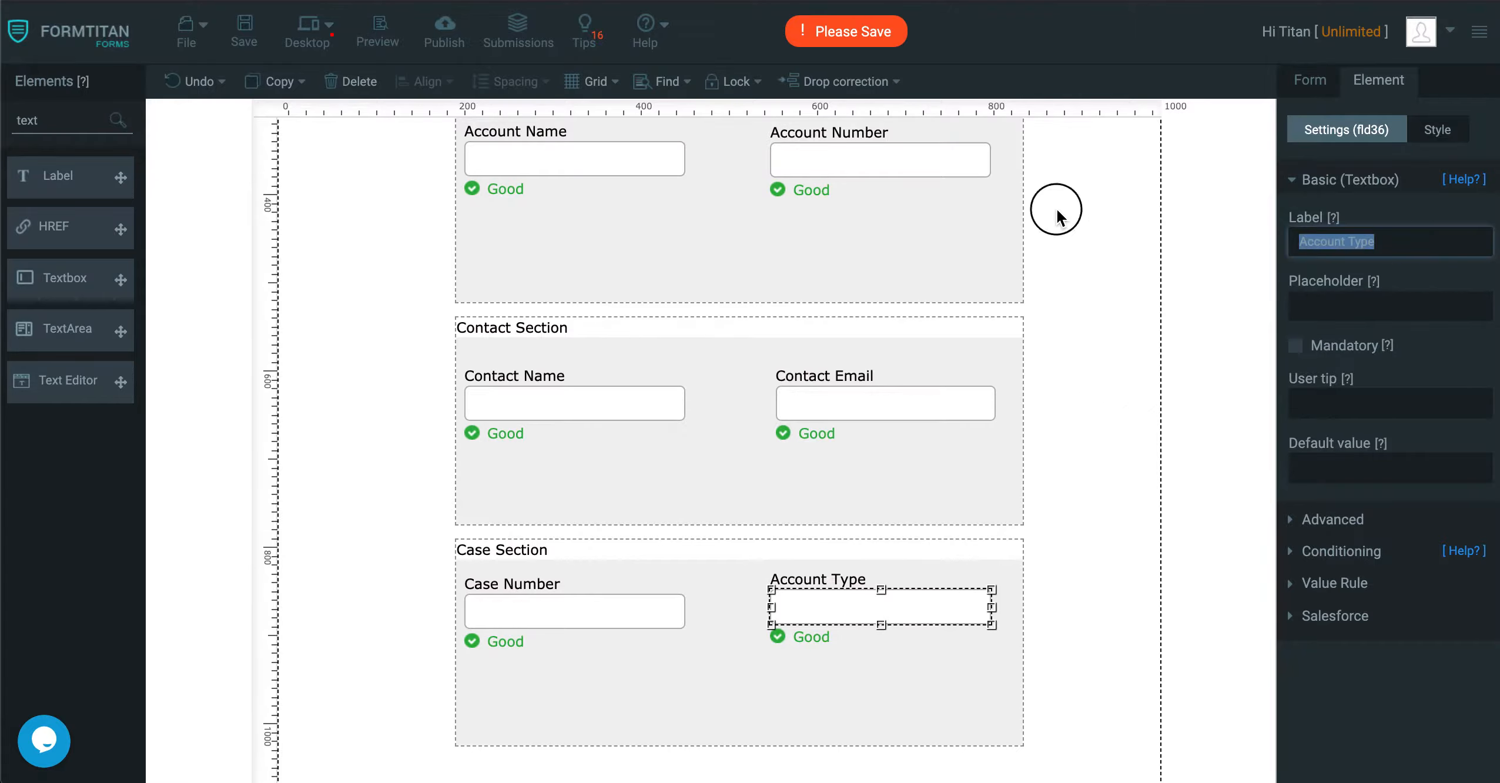
text(Case Origin)
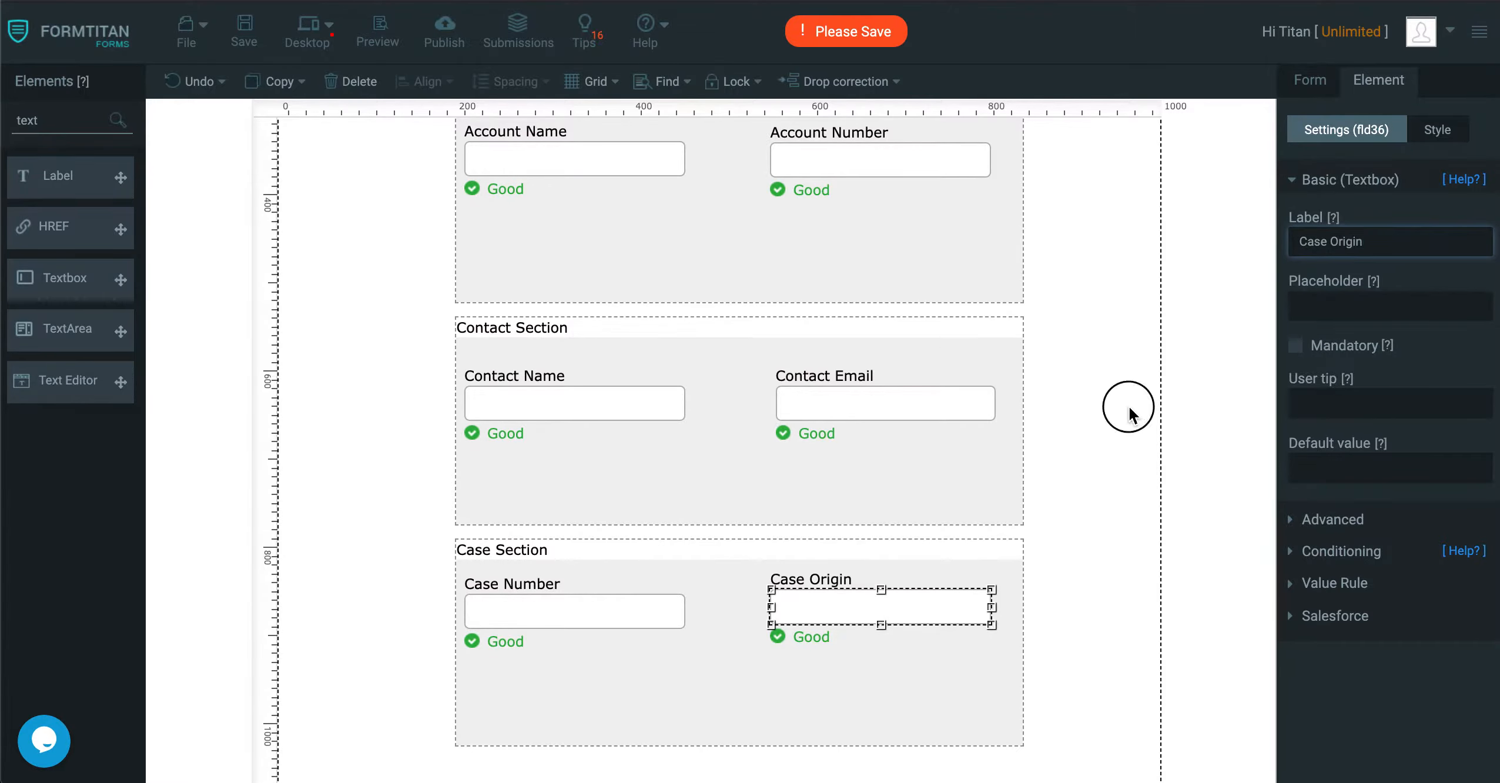
click(1129, 408)
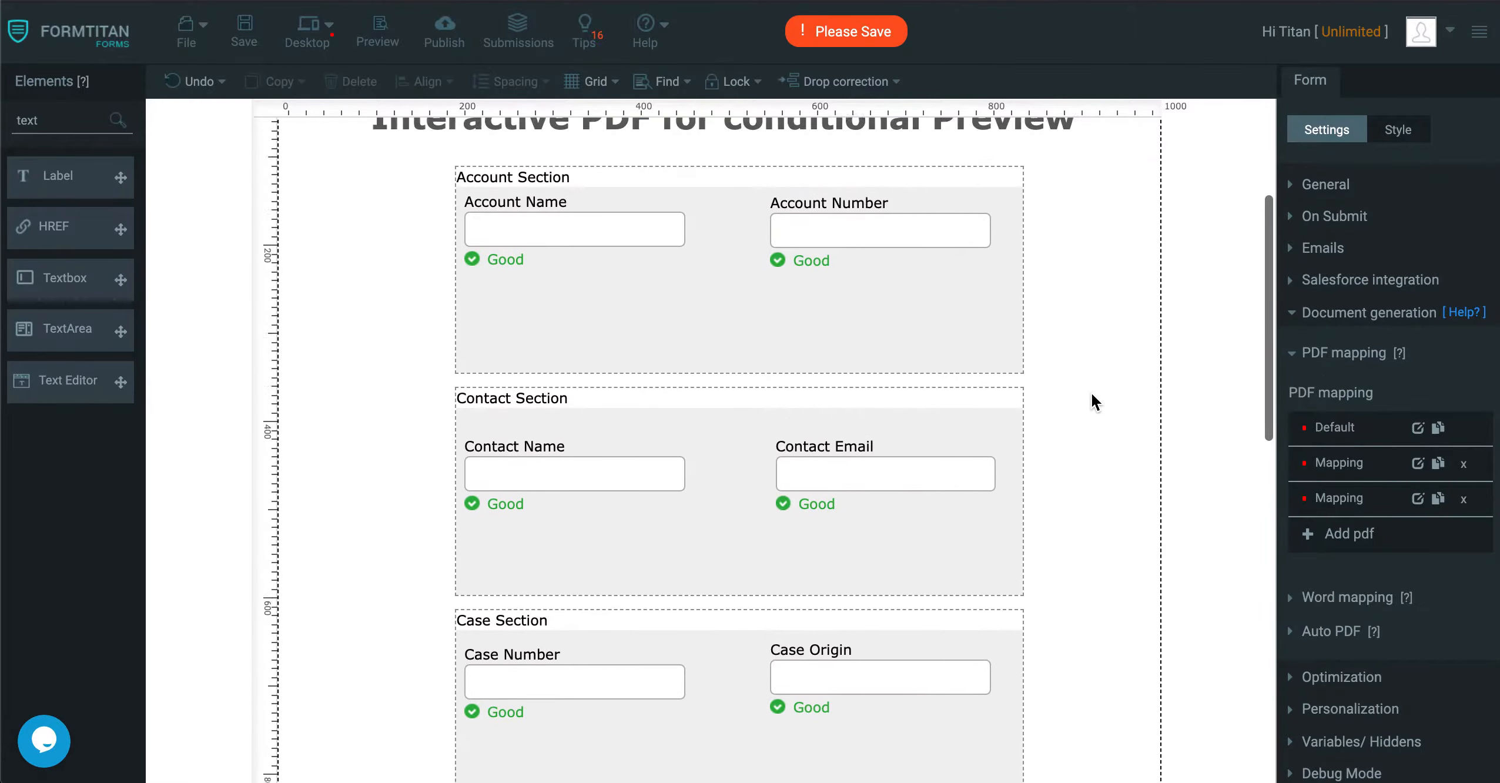
Add Account PDF.pdf from the desktop's Doc Gen Demo folder as a page of the Default PDF mapping.
click(1423, 429)
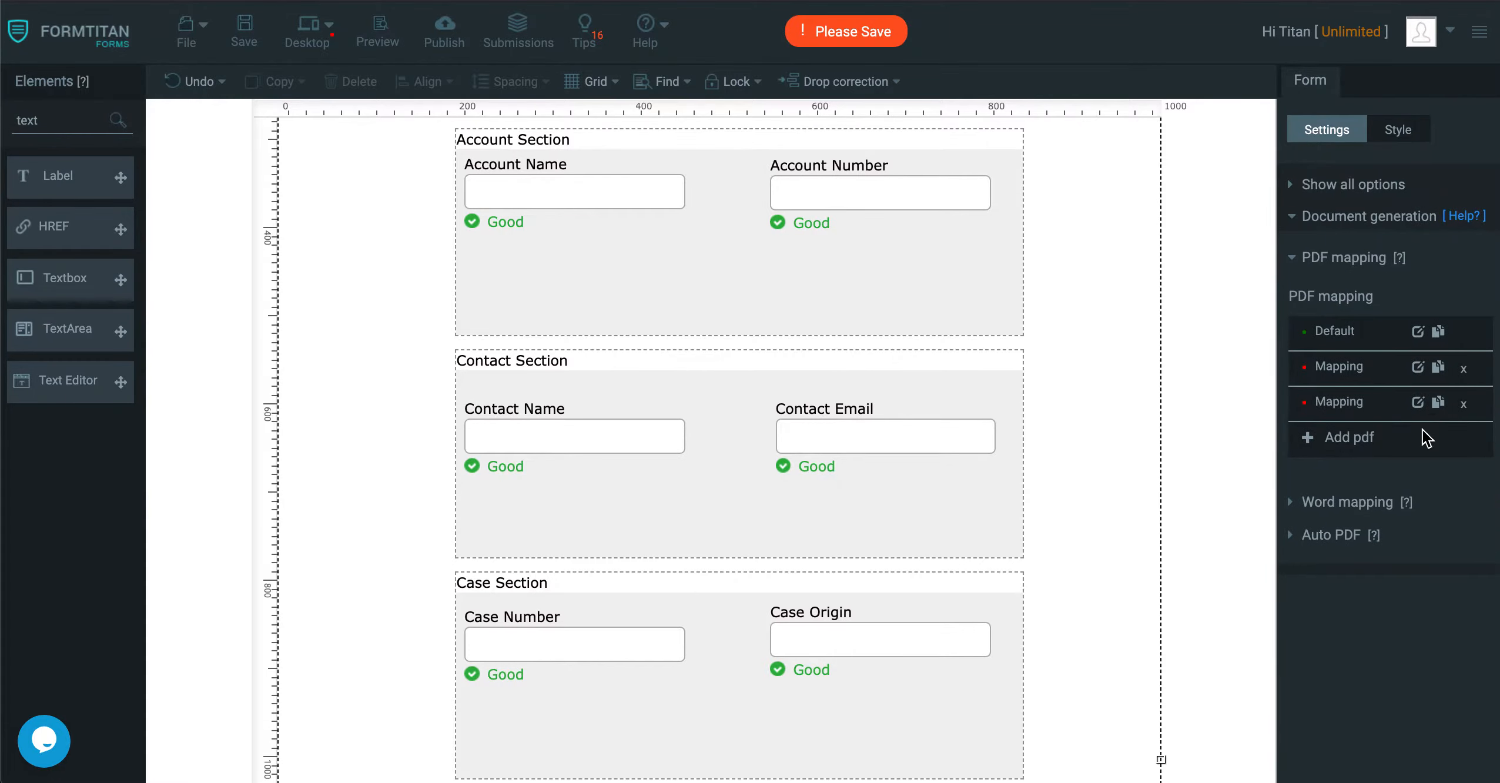
click(198, 90)
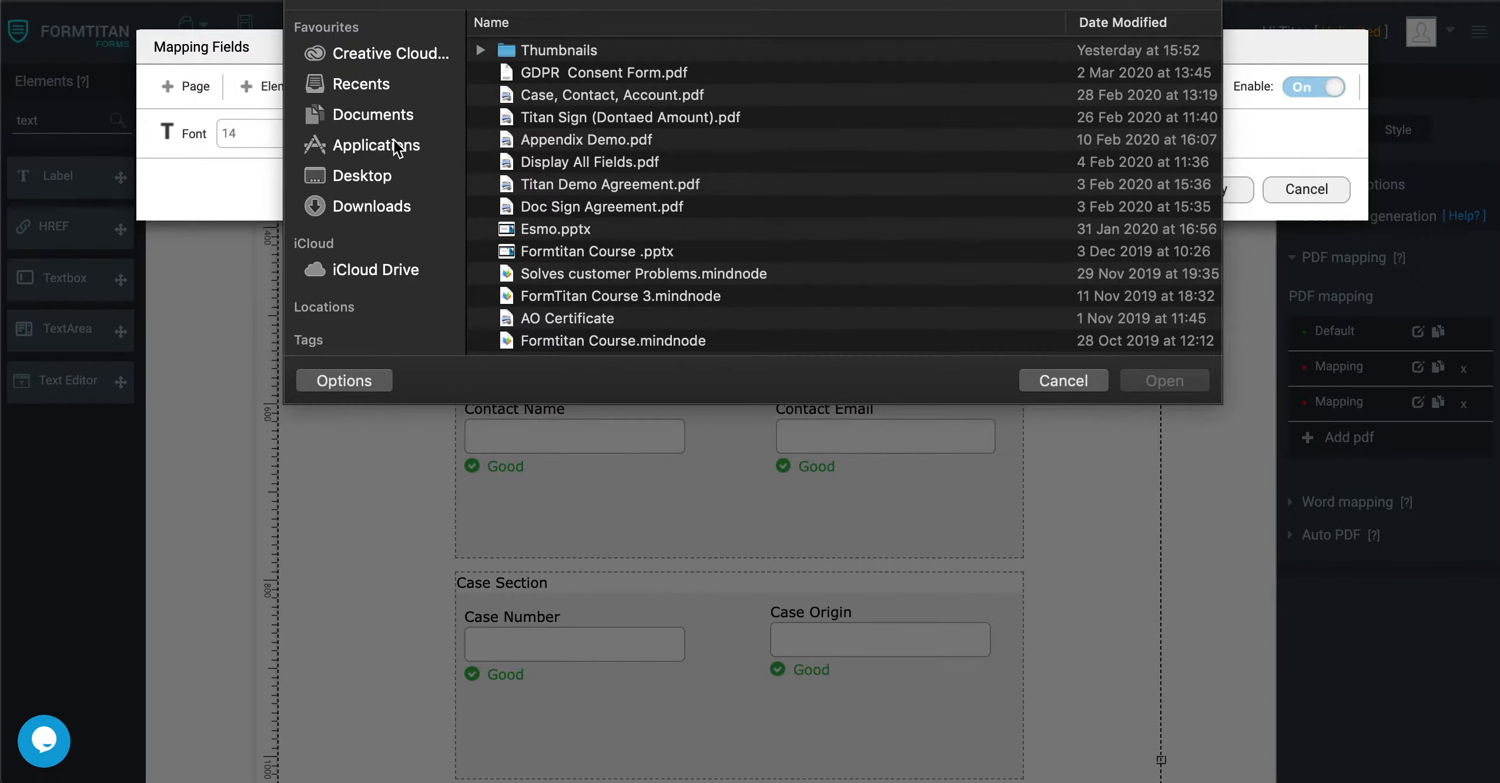
click(351, 175)
scroll(580, 202, down, 3)
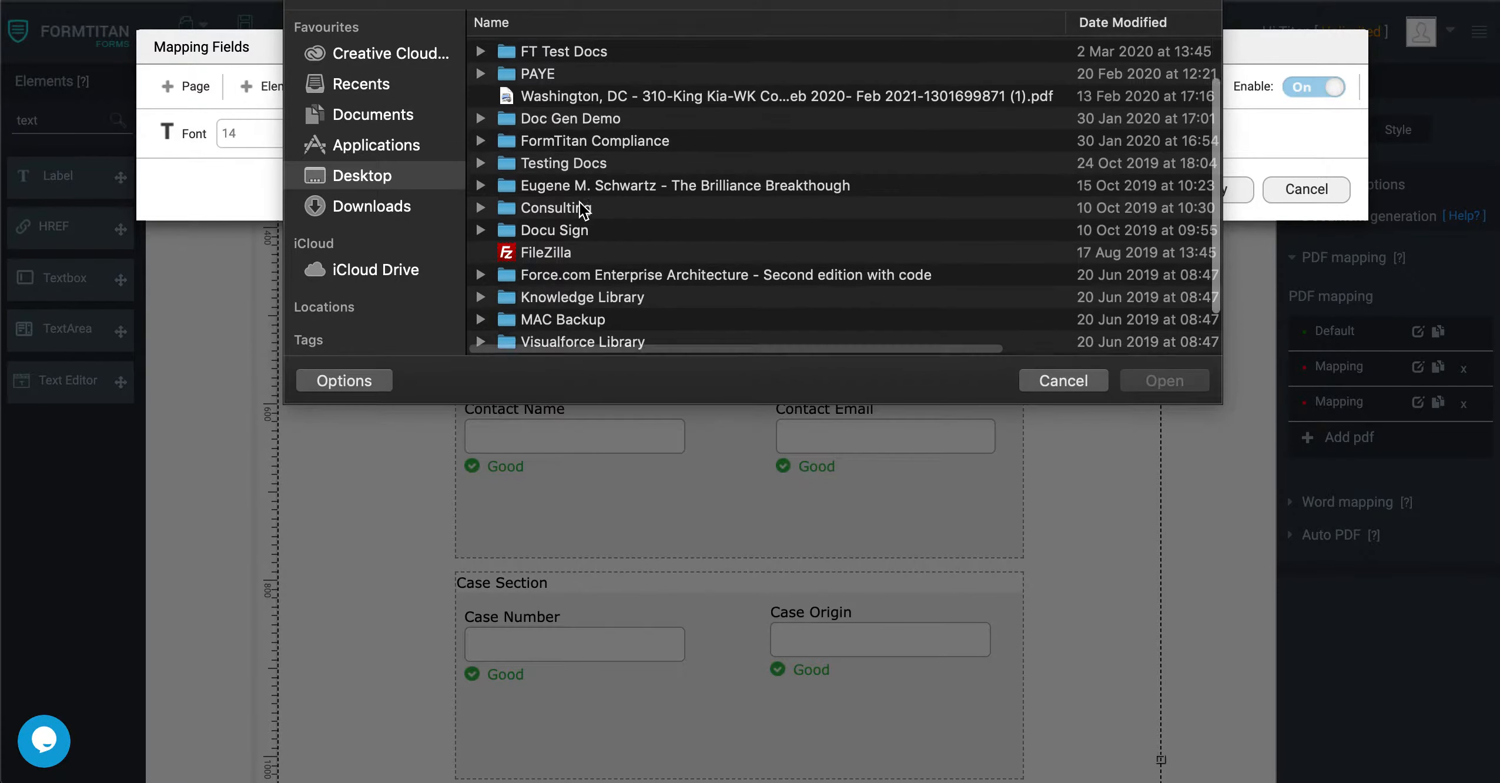
double_click(574, 92)
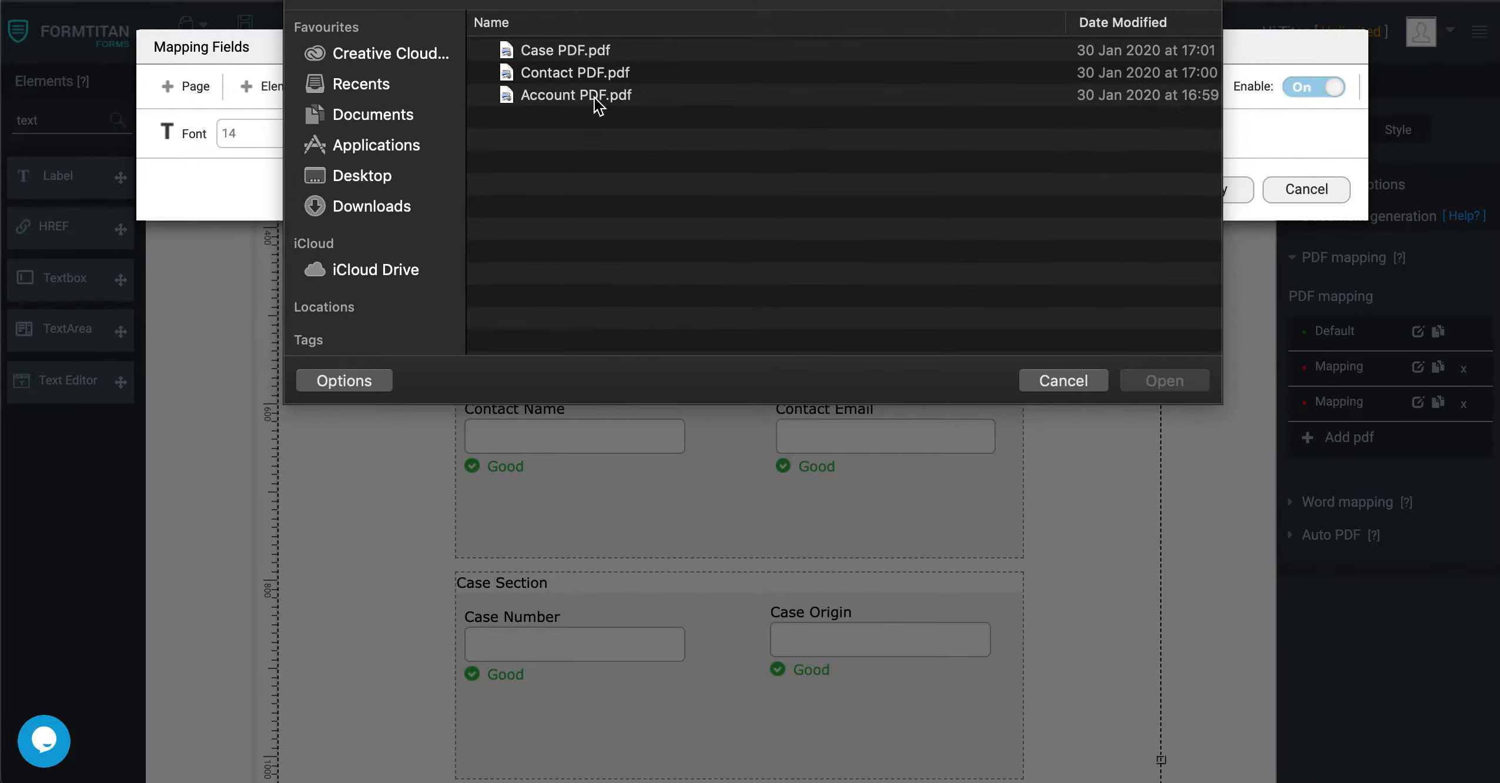
double_click(572, 95)
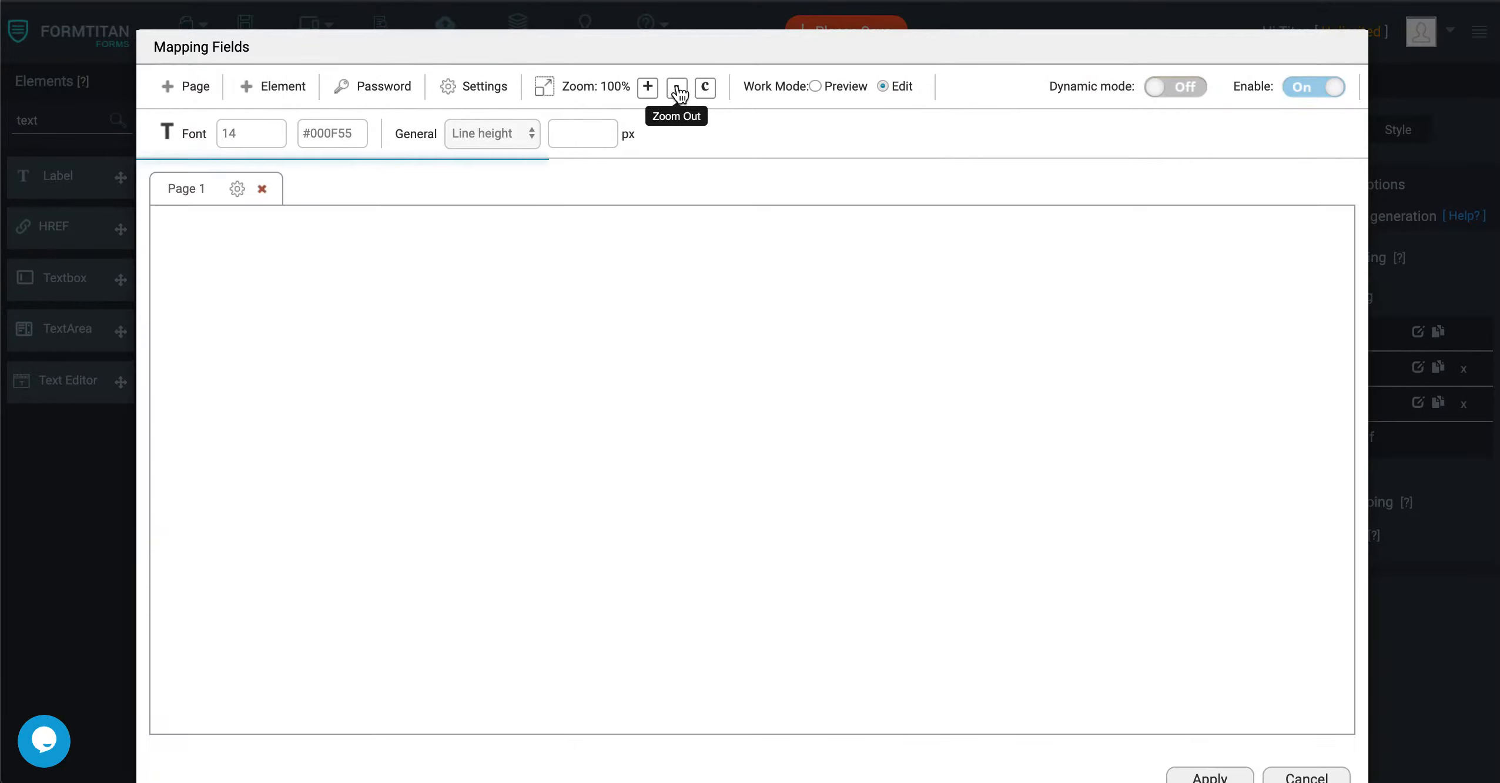
Insert the Account Name element with font size 40 and fit it into the Account PDF's Account Name cell.
click(676, 89)
click(676, 89)
click(674, 90)
click(674, 90)
click(674, 89)
click(671, 89)
click(671, 90)
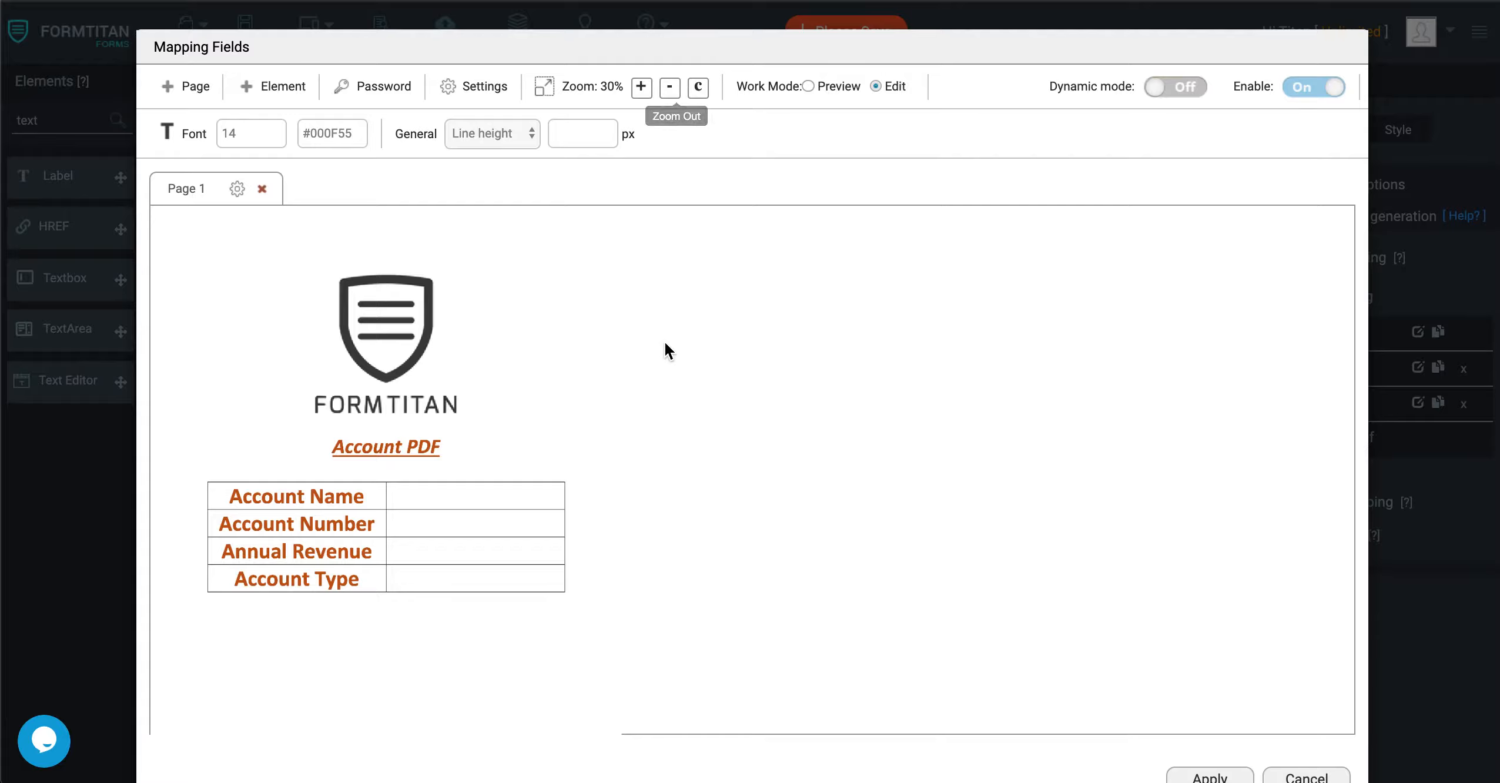
click(641, 88)
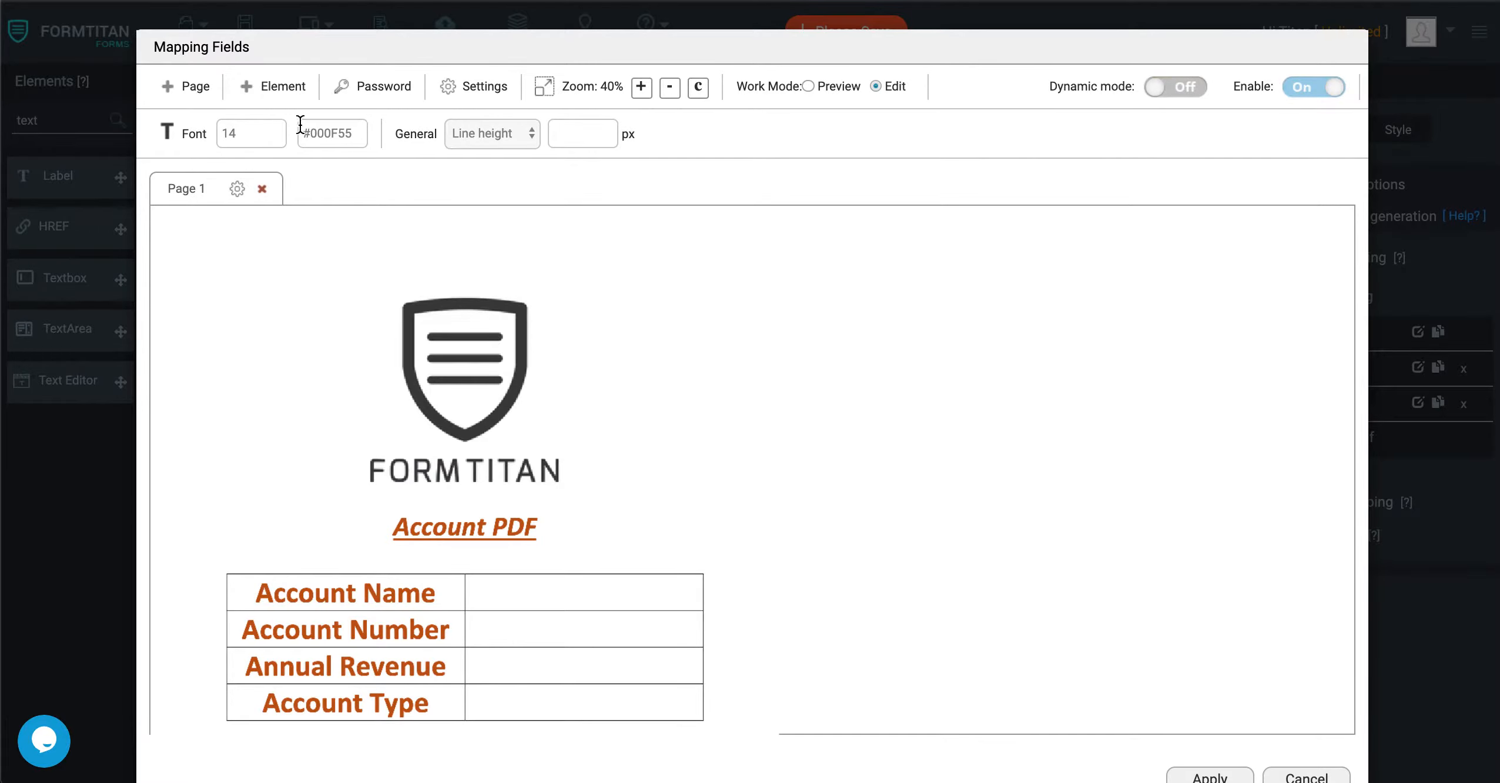
click(266, 88)
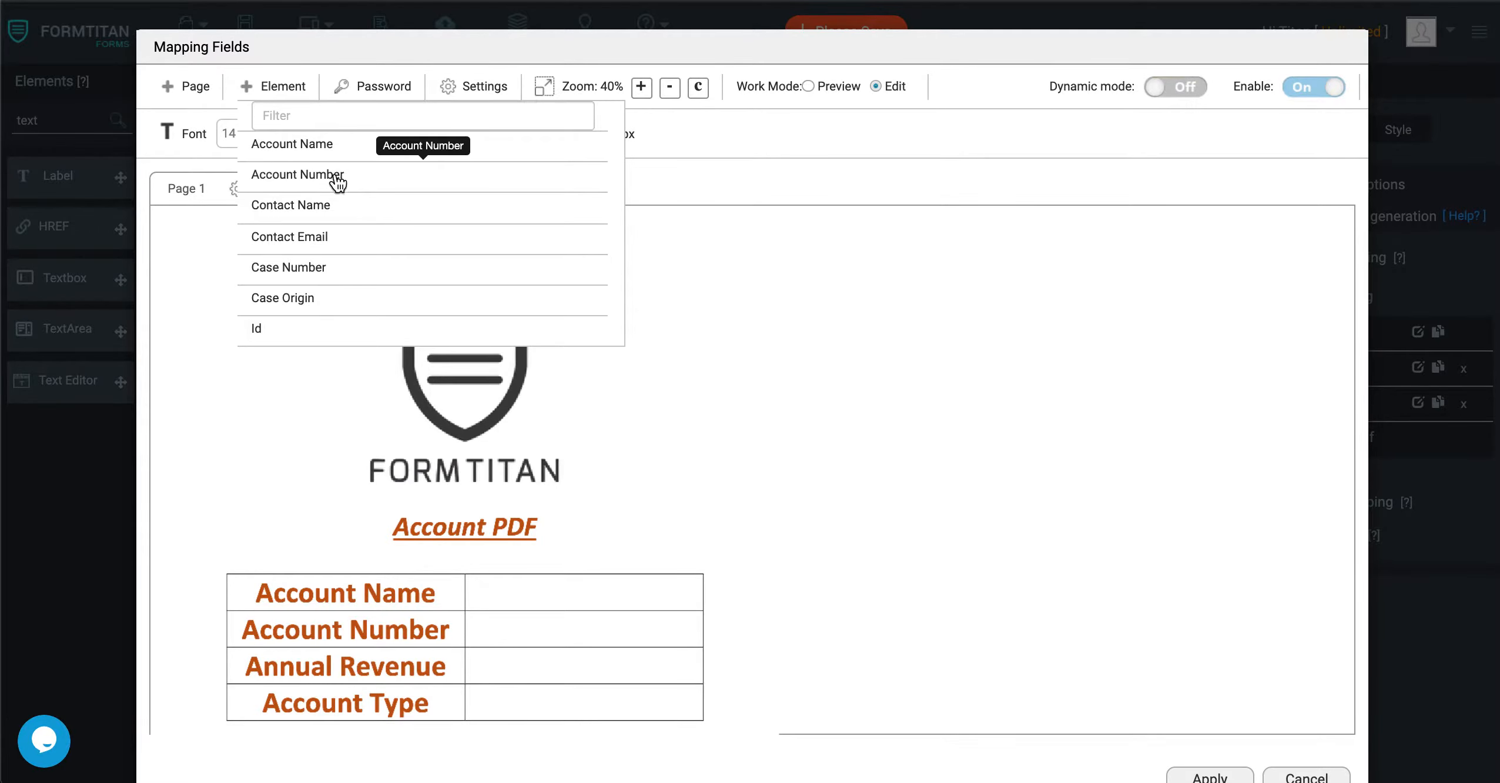
click(330, 144)
click(267, 135)
text(40)
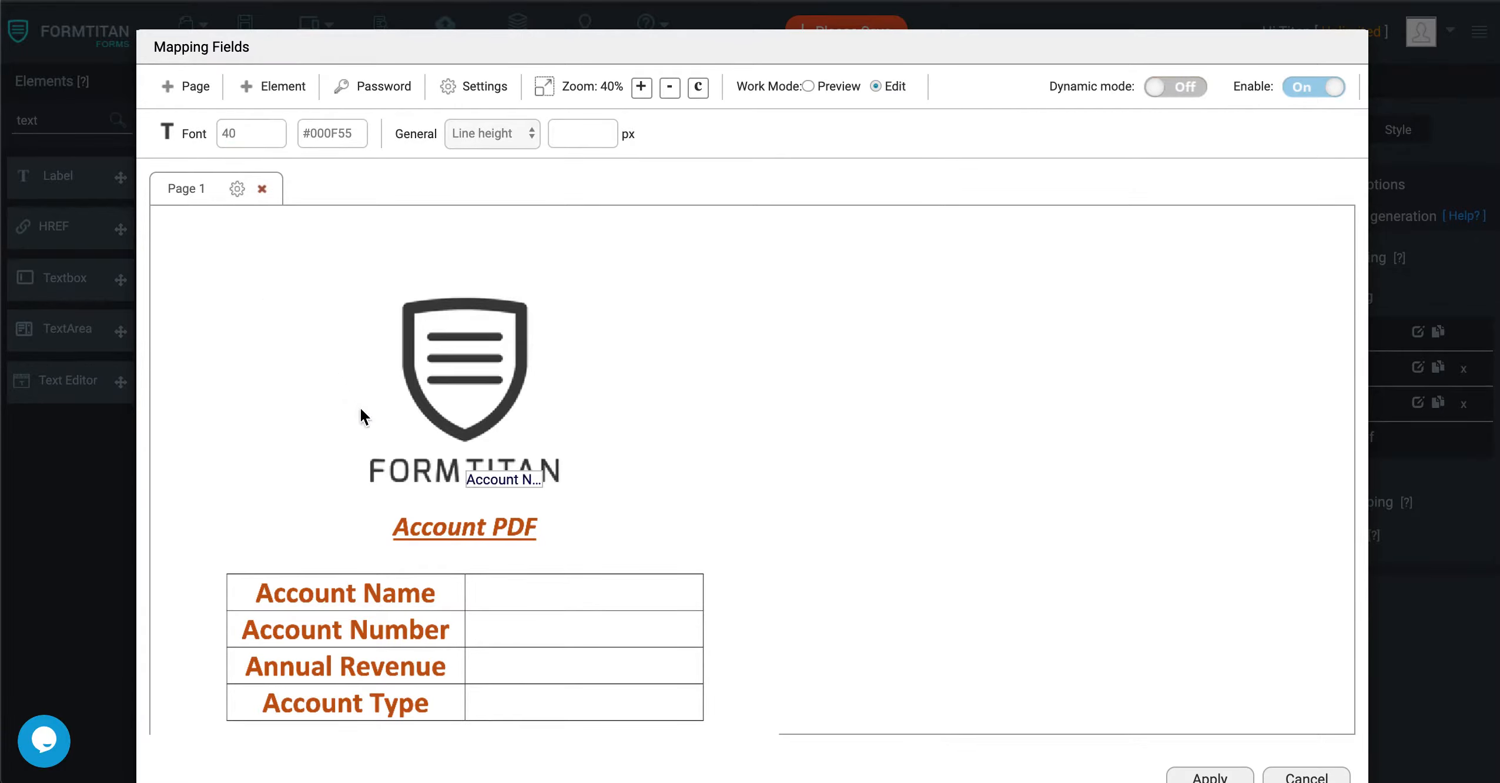
drag(506, 479, 699, 608)
Insert the Account Number element and fit it into the blank cell beside the Account Number heading.
click(268, 86)
click(306, 174)
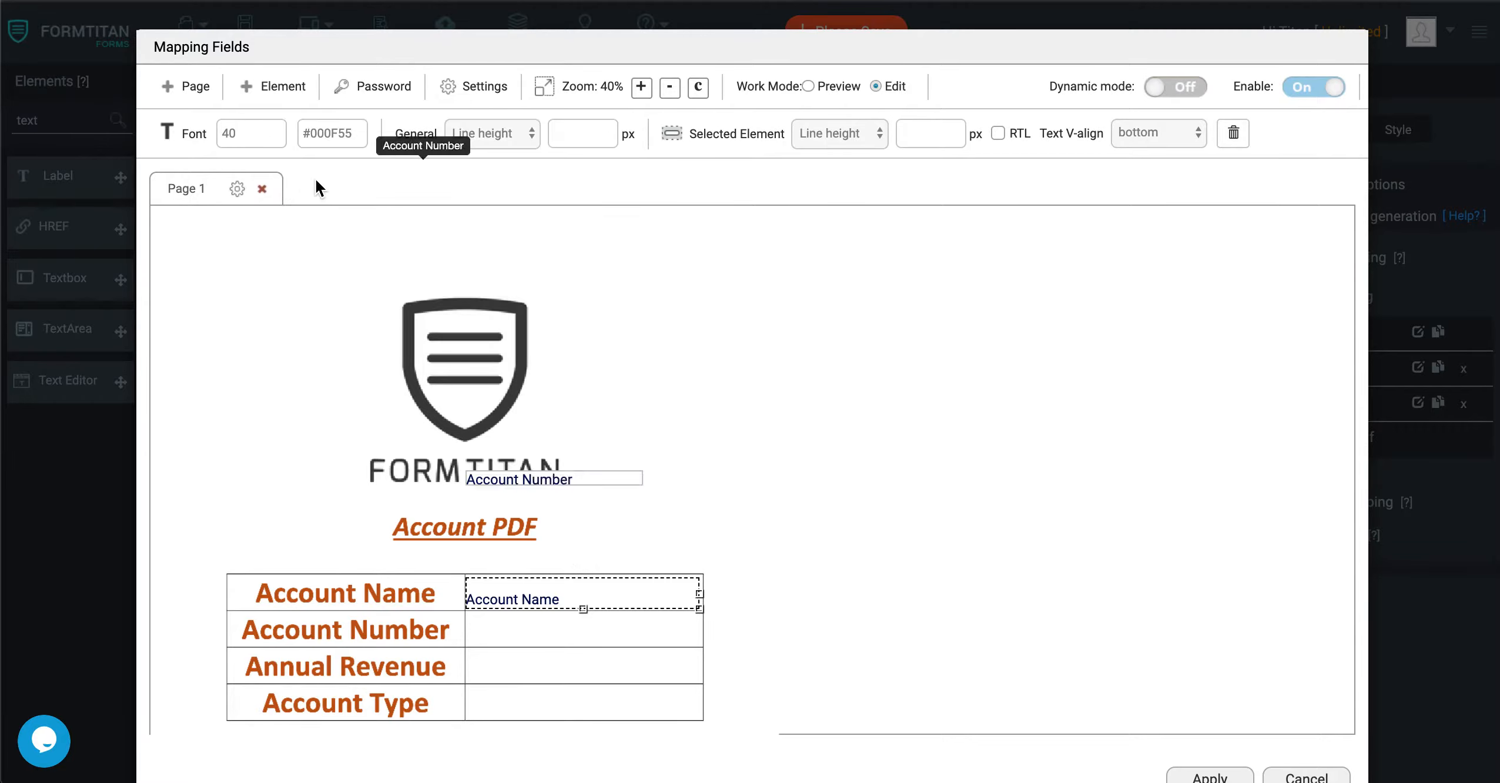
drag(529, 479, 699, 644)
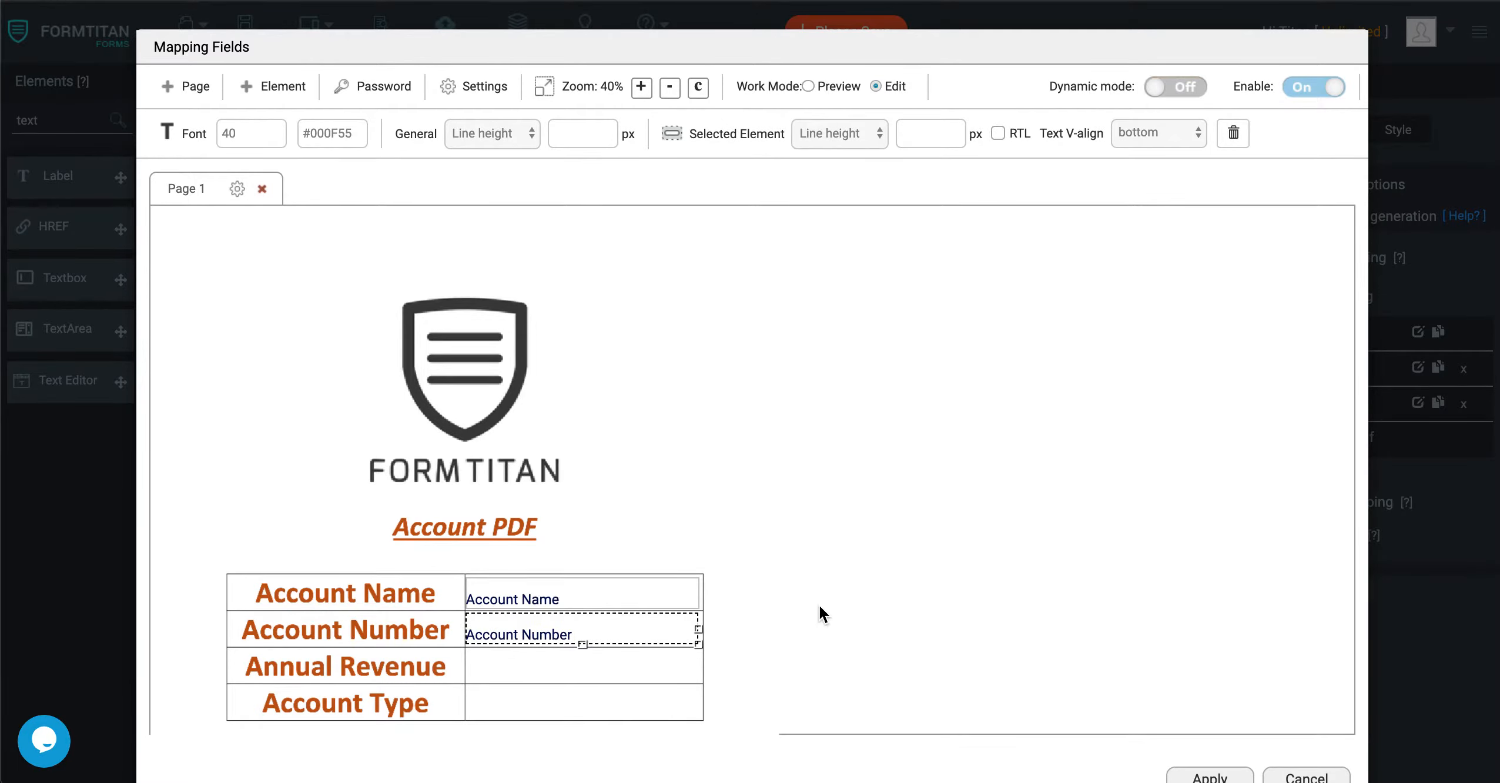
Enable Preview before submit and Interactive mode in the account mapping's PDF settings.
click(479, 85)
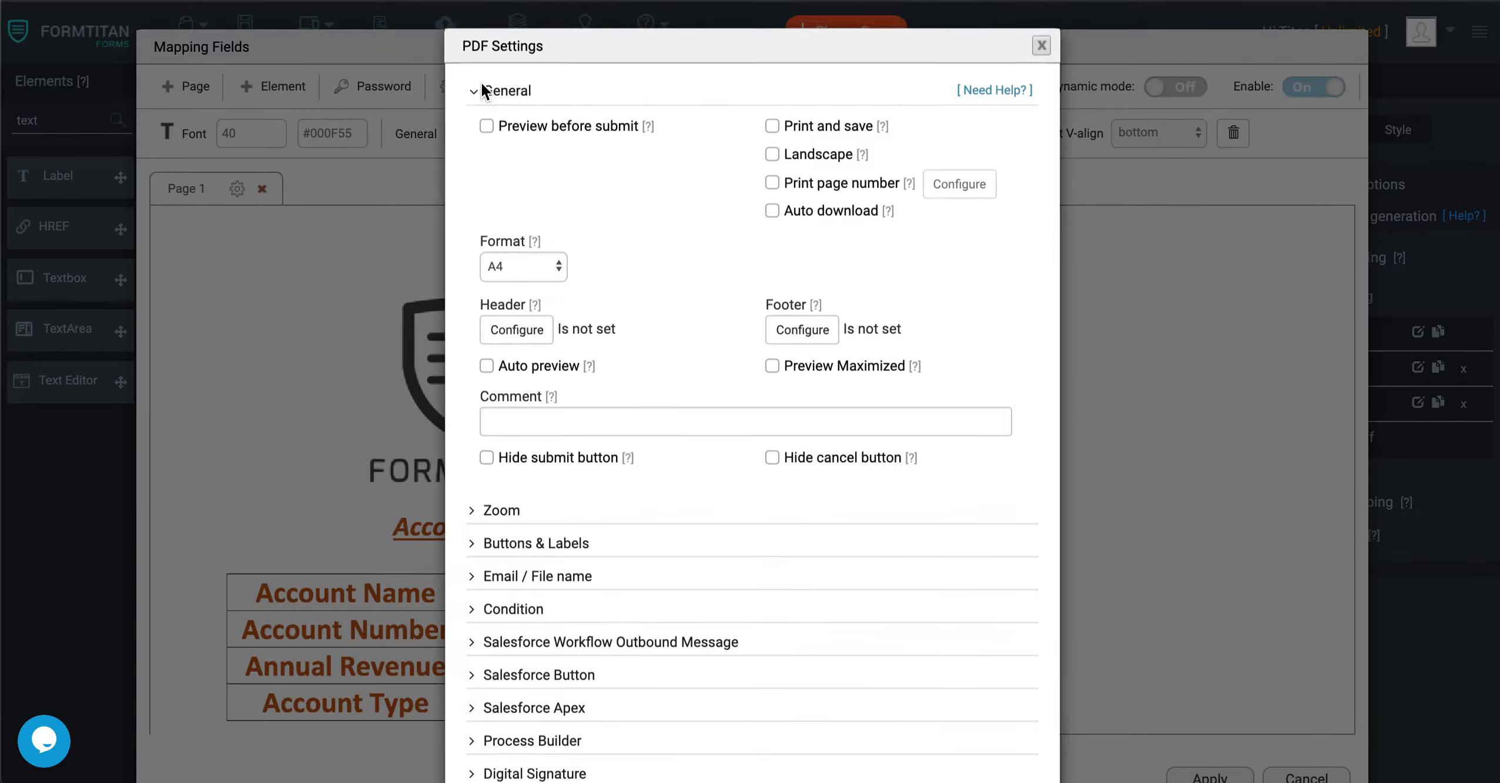
click(487, 127)
click(488, 183)
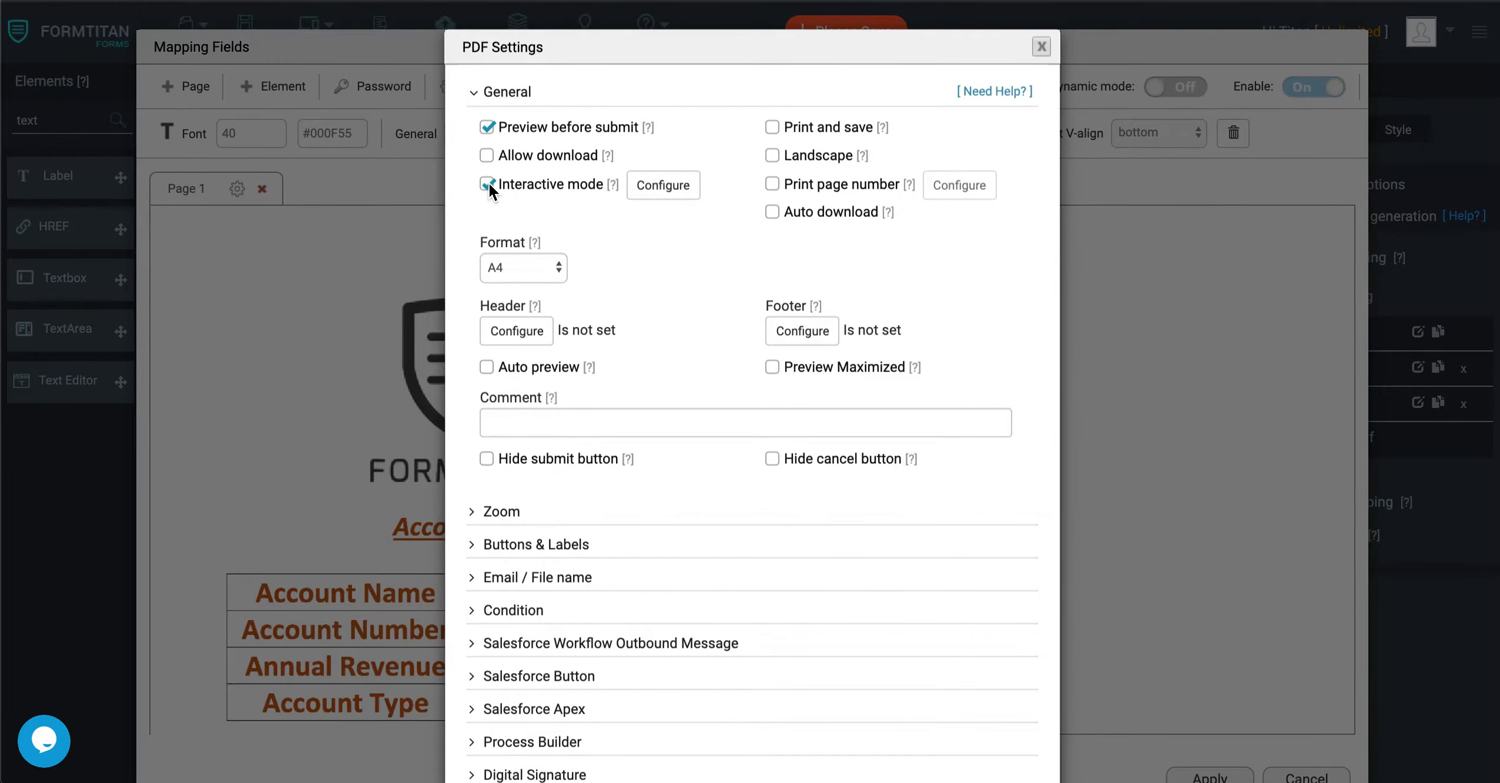
Add Account Name and Account Number as editable elements in the interactive mode configuration.
click(651, 191)
click(634, 463)
click(615, 515)
click(800, 450)
click(692, 464)
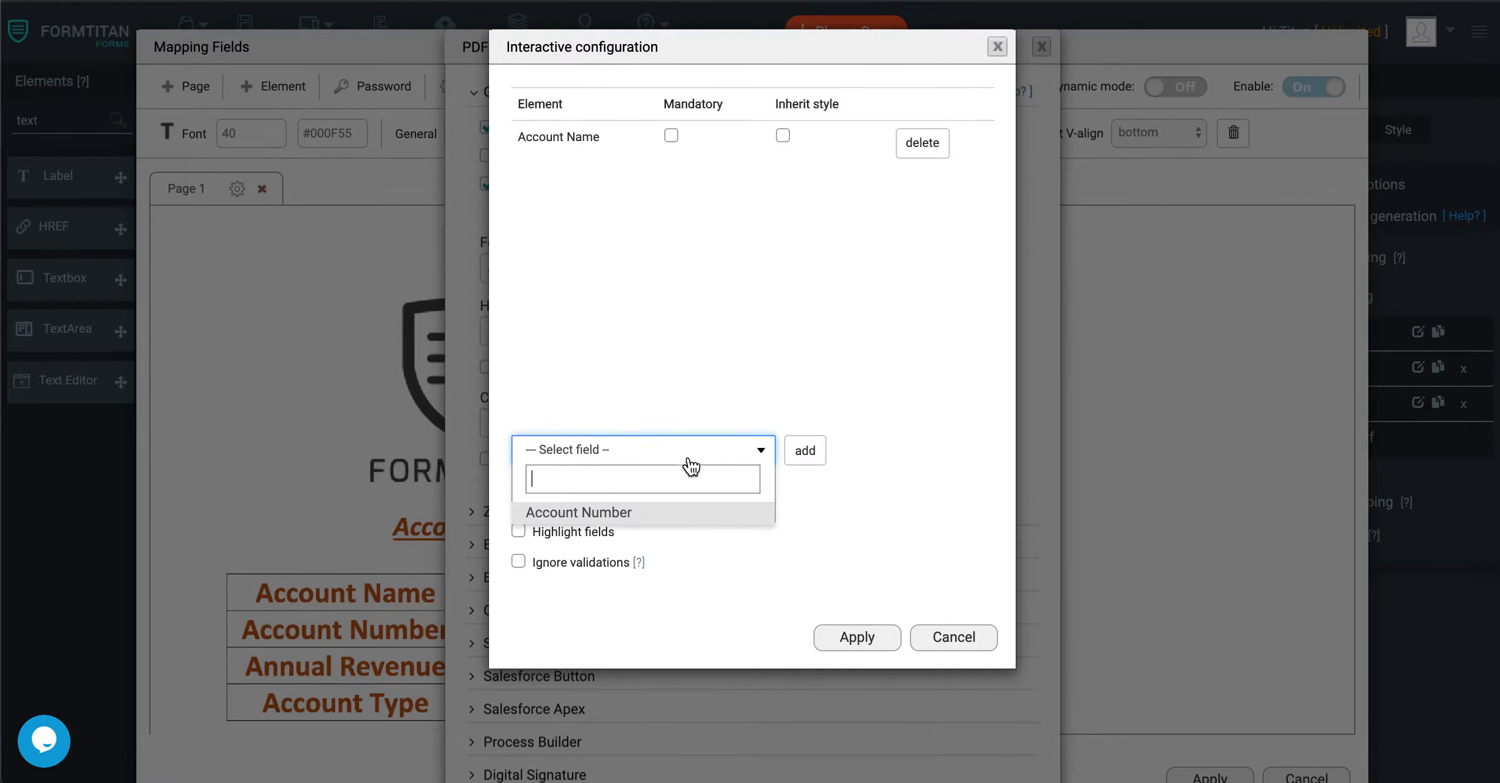
click(614, 516)
click(803, 463)
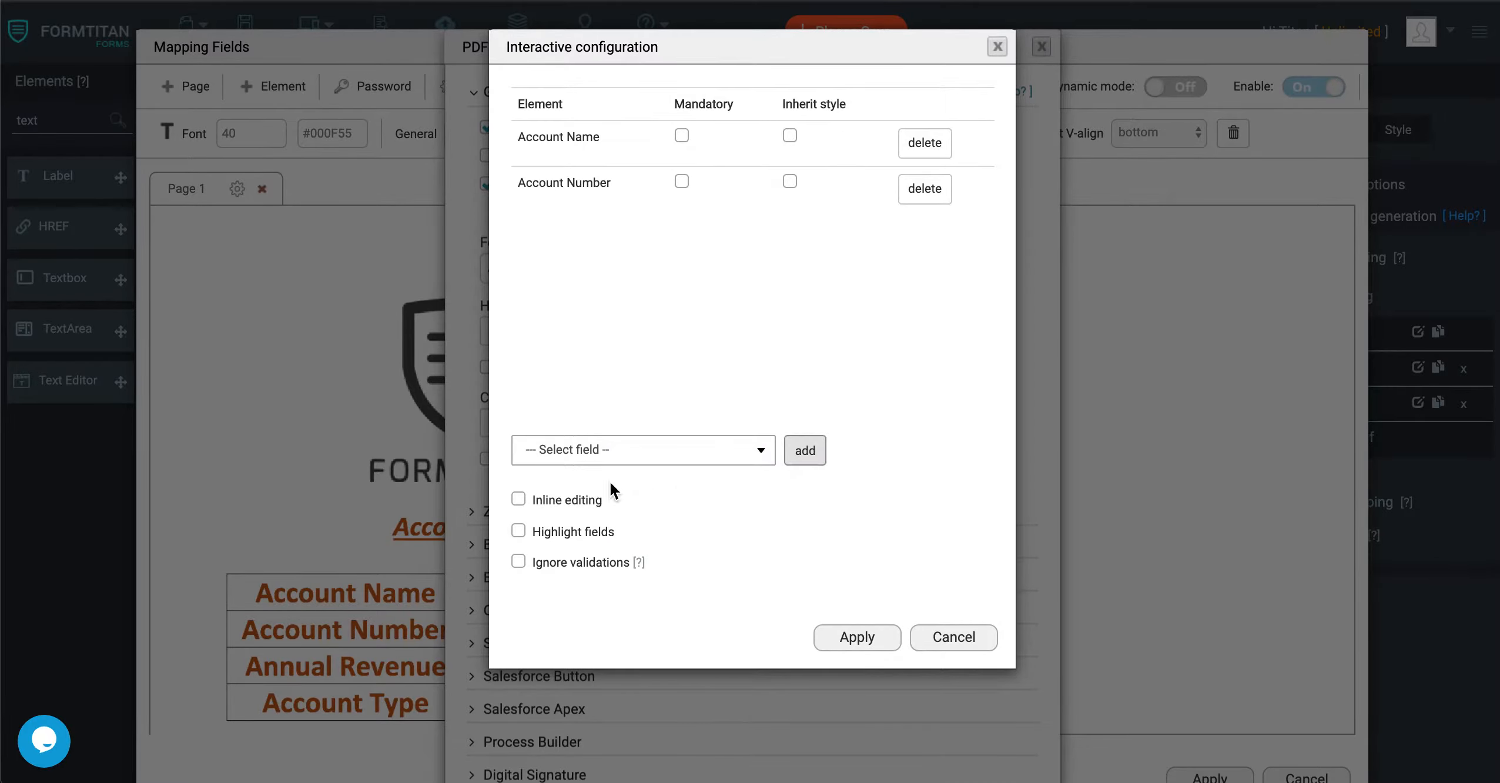
Enable Inline editing and Highlight fields for the interactive PDF, and apply the configuration, PDF settings and mapping.
click(519, 499)
click(519, 531)
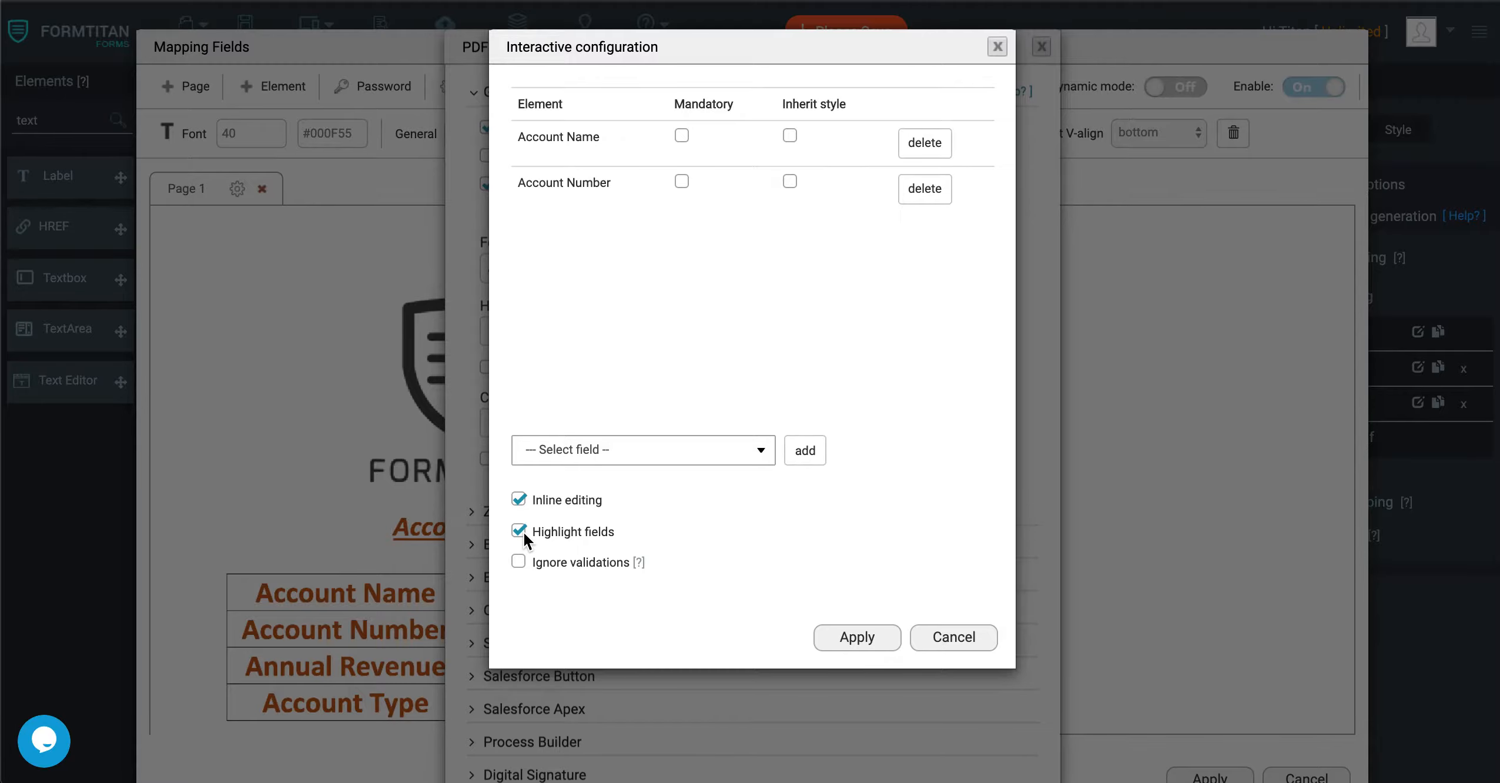
click(857, 639)
scroll(859, 647, down, 3)
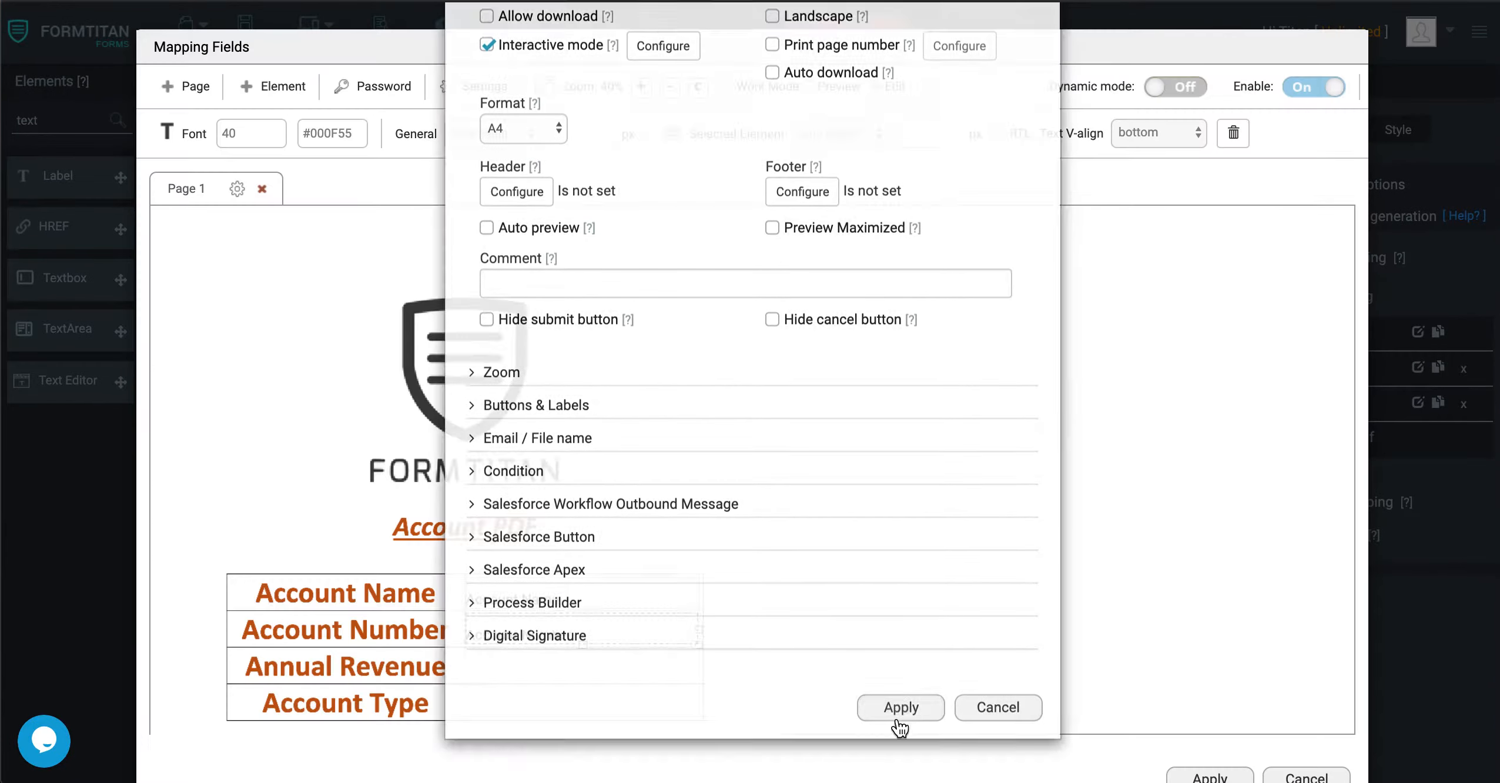
click(898, 688)
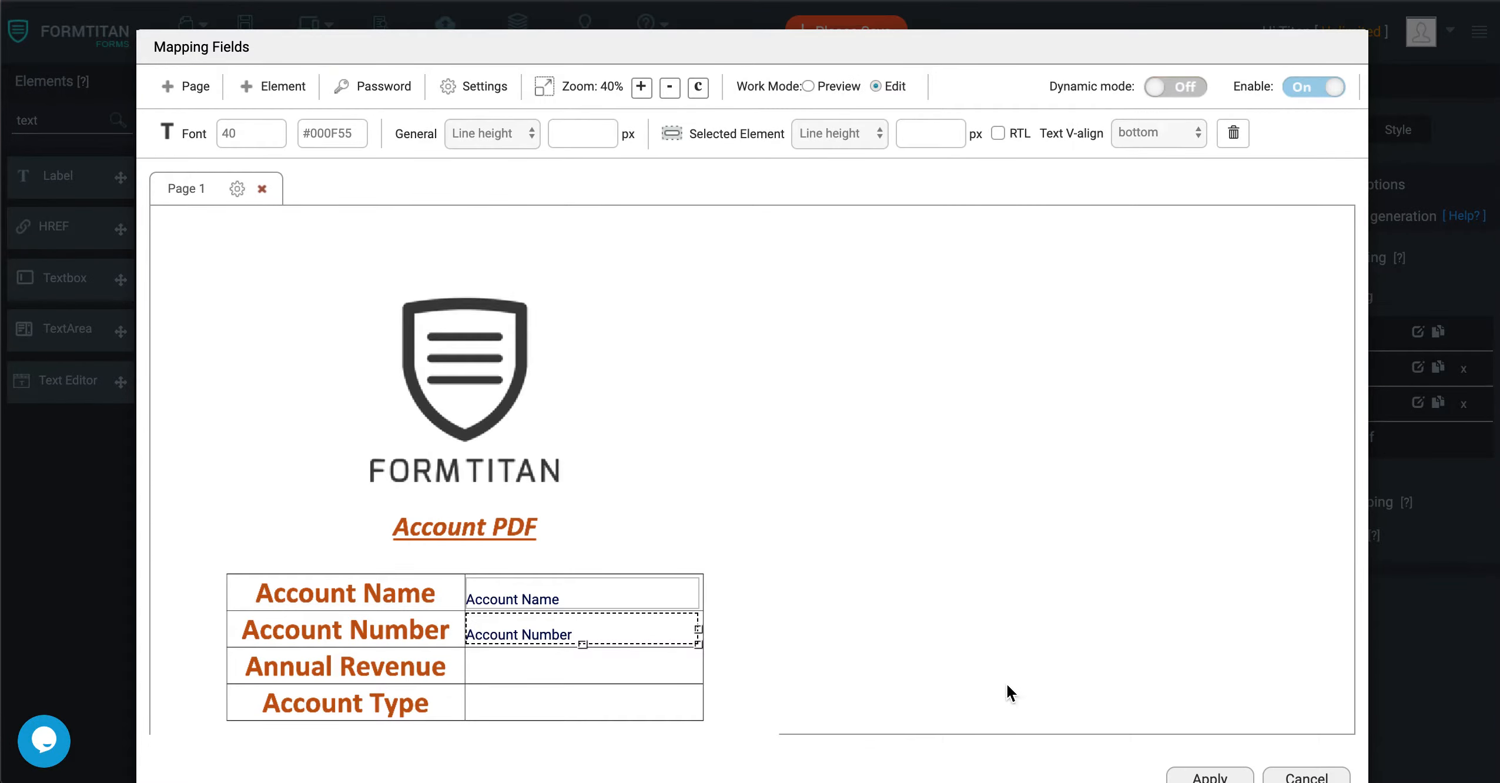
scroll(1091, 694, down, 8)
click(1227, 728)
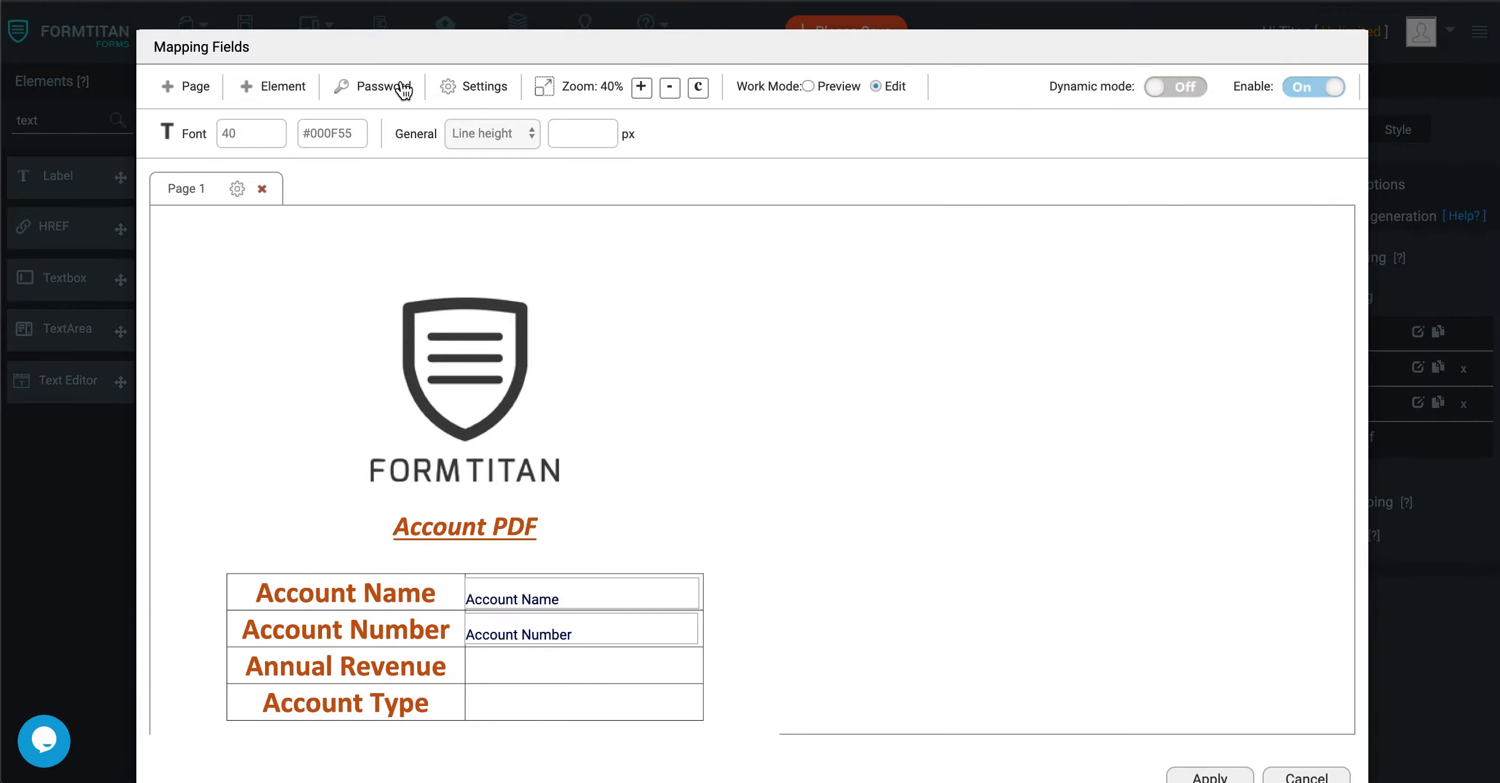
Reopen the Default mapping's PDF settings, set its comment to "Account PDF", and apply the settings and mapping.
click(400, 88)
click(953, 311)
click(501, 95)
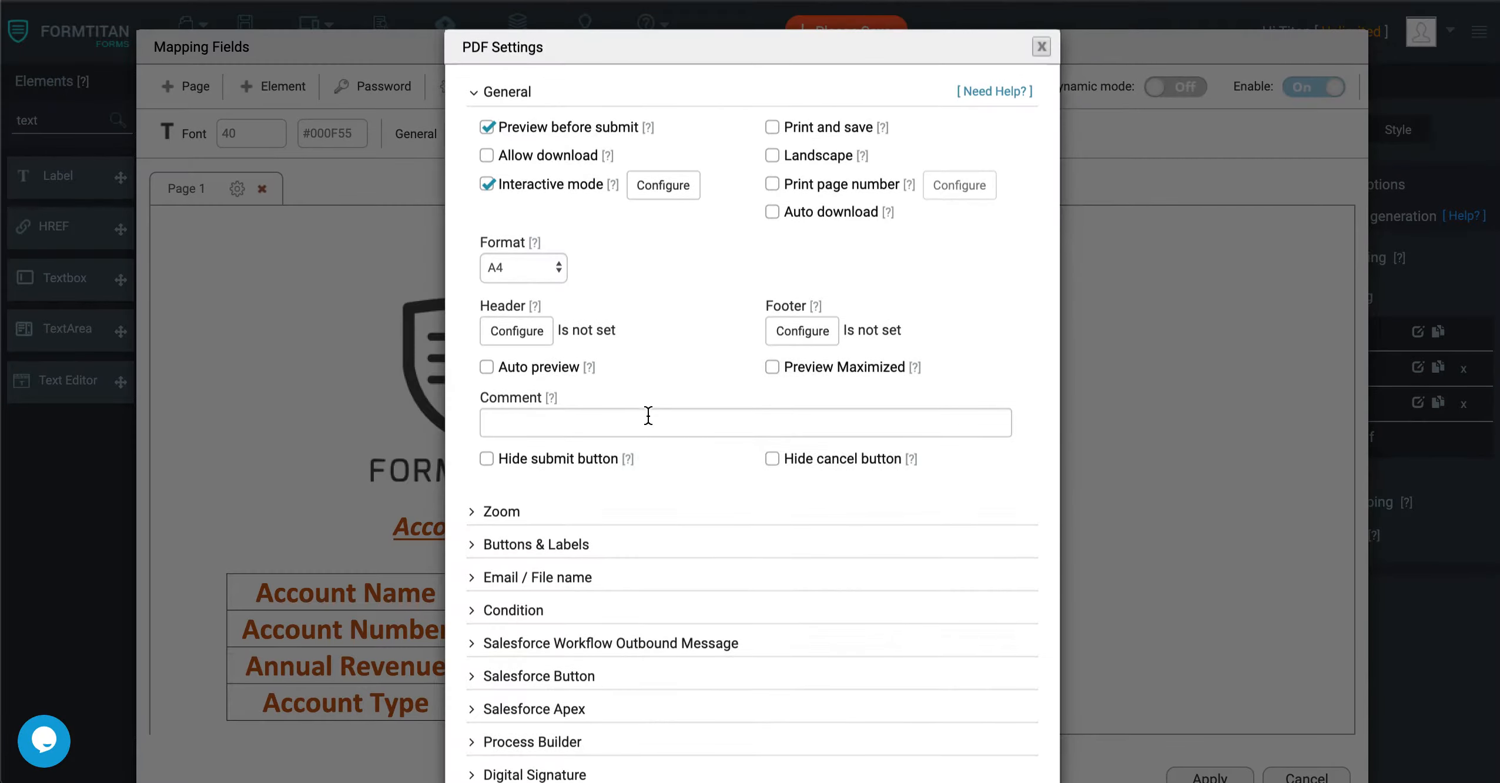
click(626, 420)
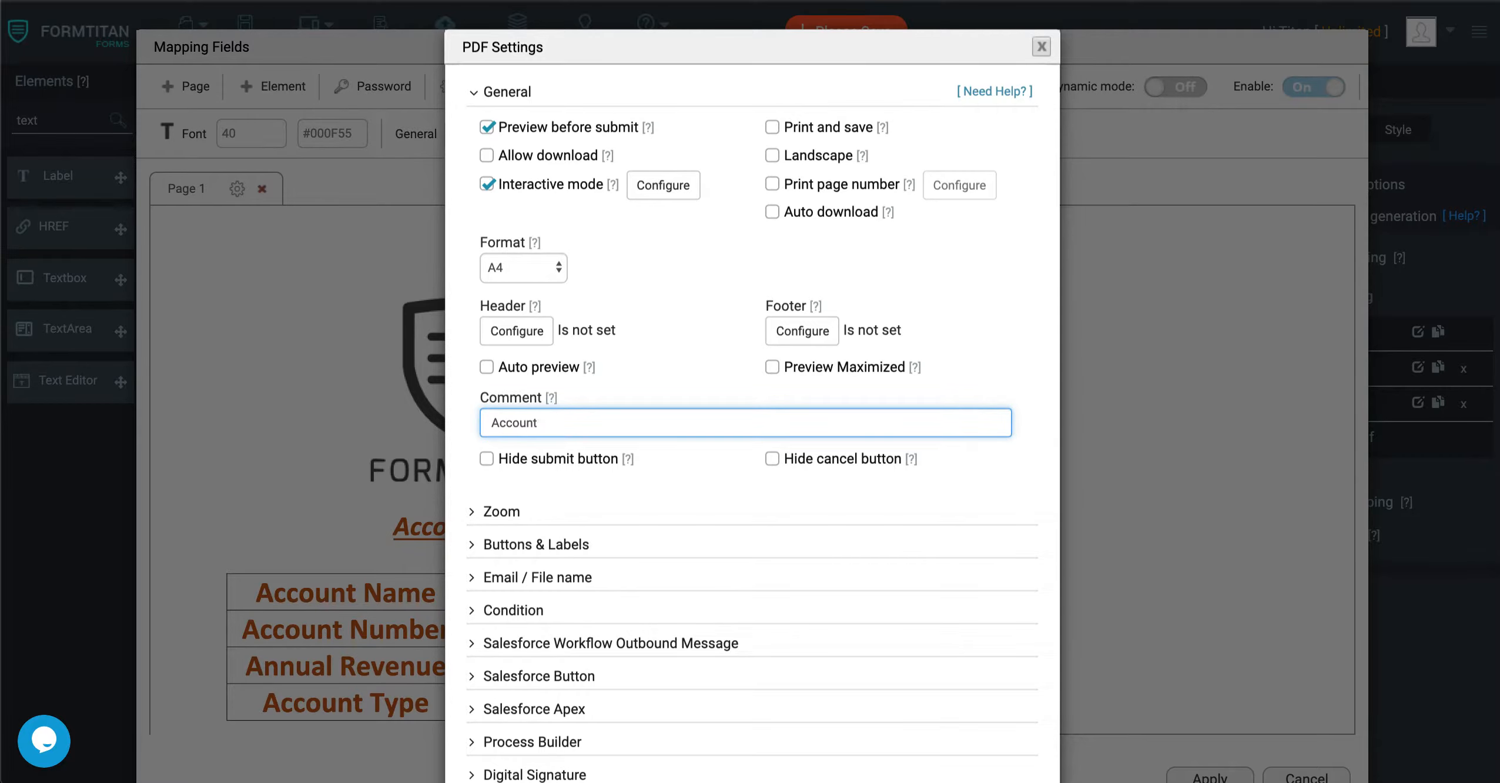
text(Account PDF)
scroll(680, 502, down, 3)
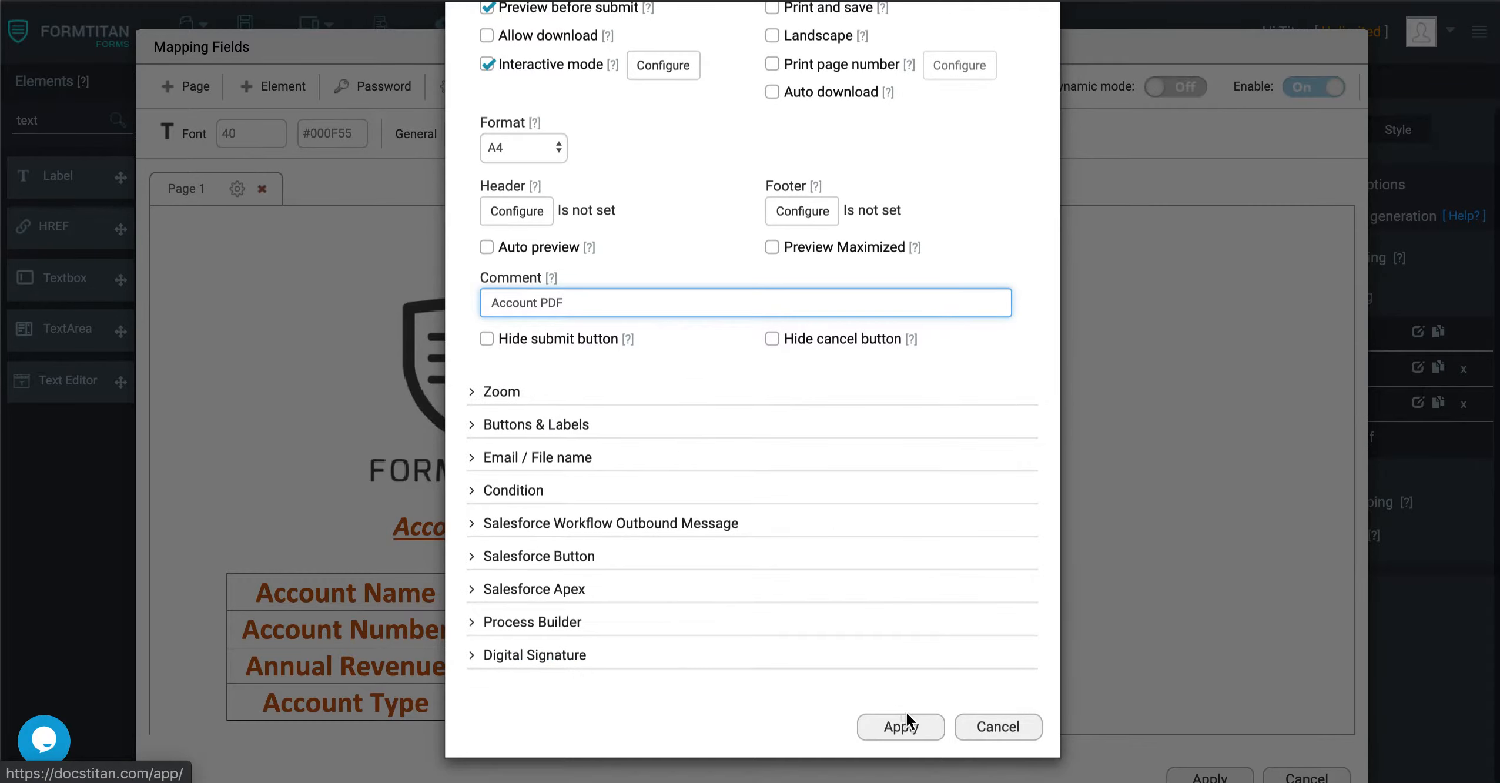
click(894, 729)
scroll(1185, 597, down, 7)
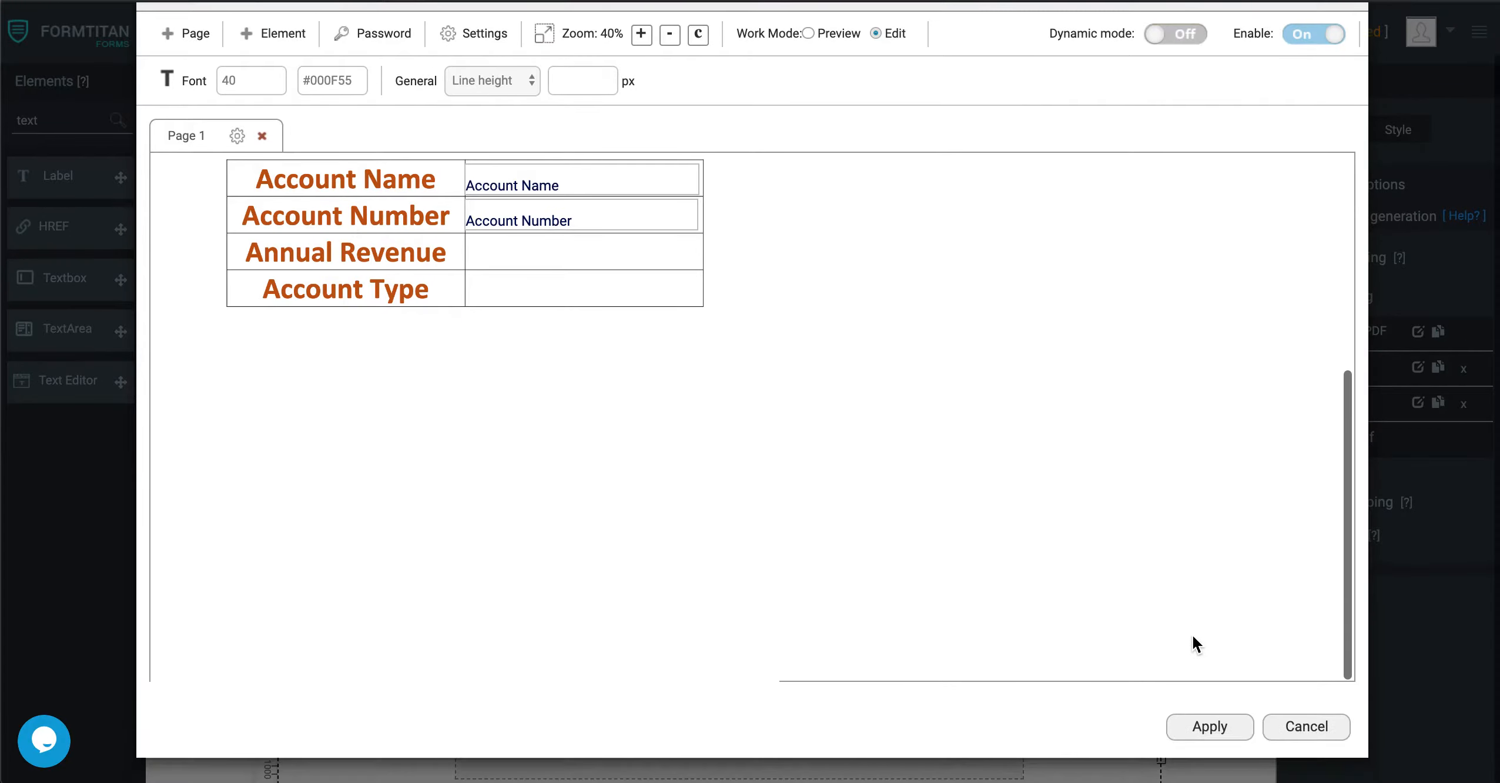
click(1199, 723)
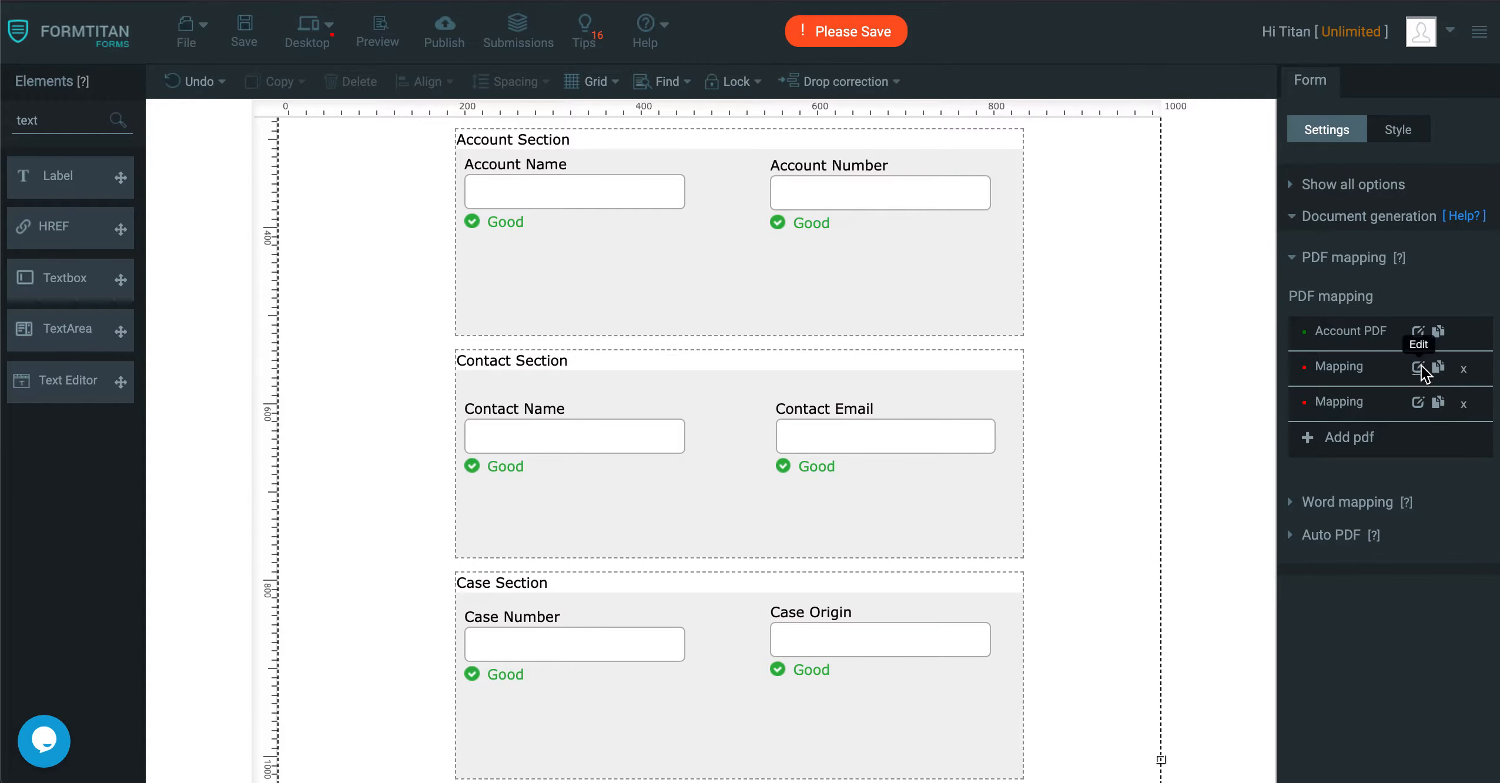
Add Contact PDF.pdf as a page of the second PDF mapping.
click(1419, 370)
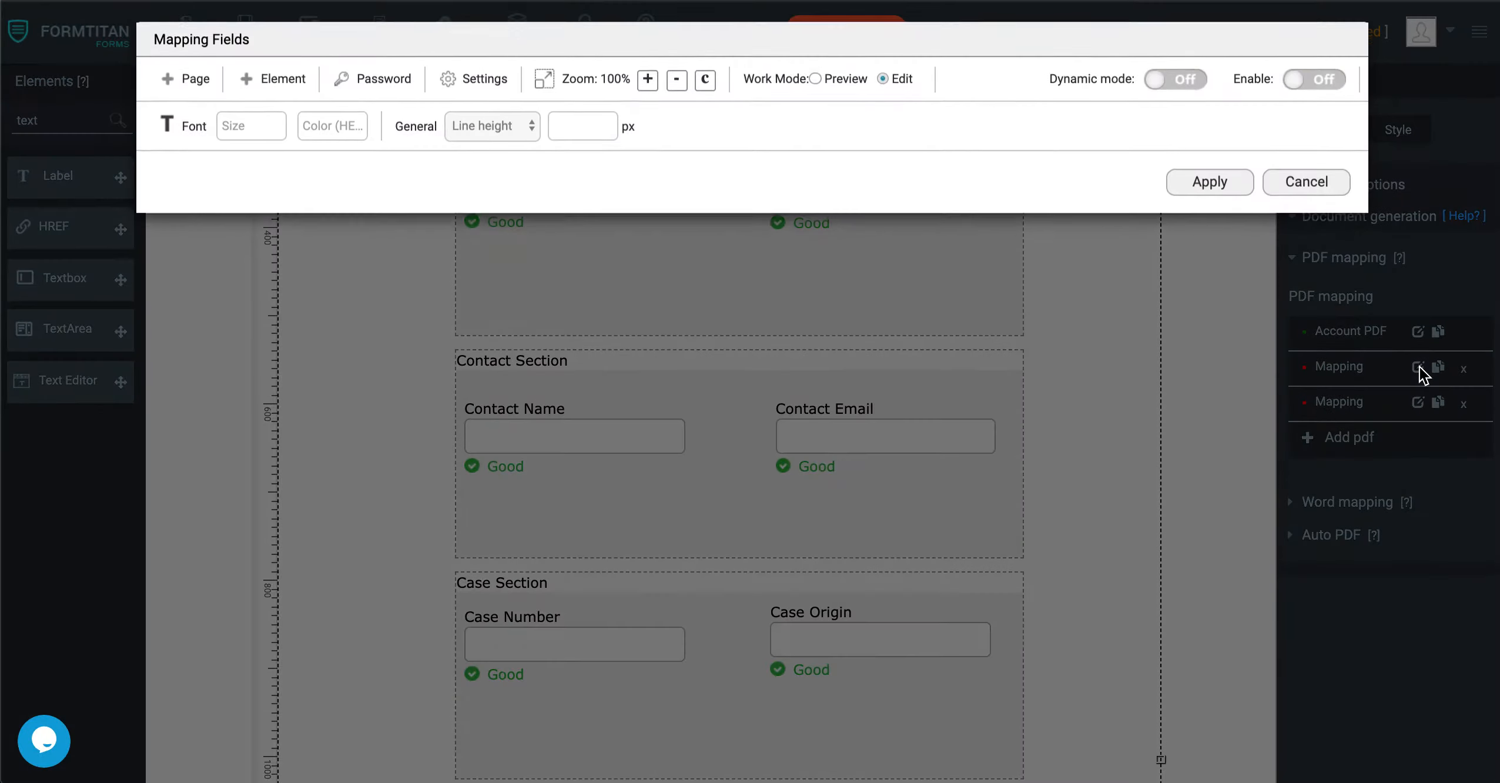
click(188, 96)
right_click(578, 75)
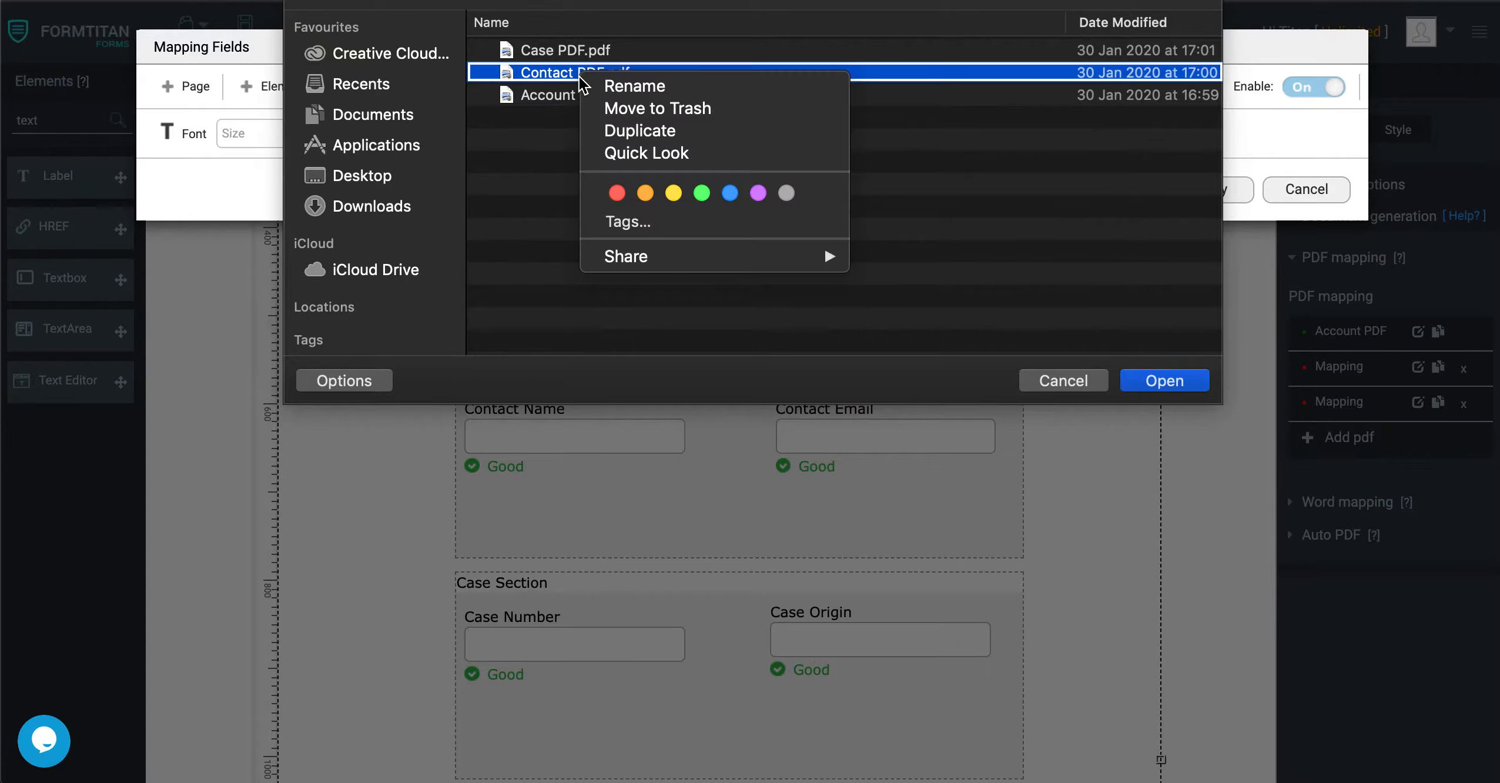
click(544, 74)
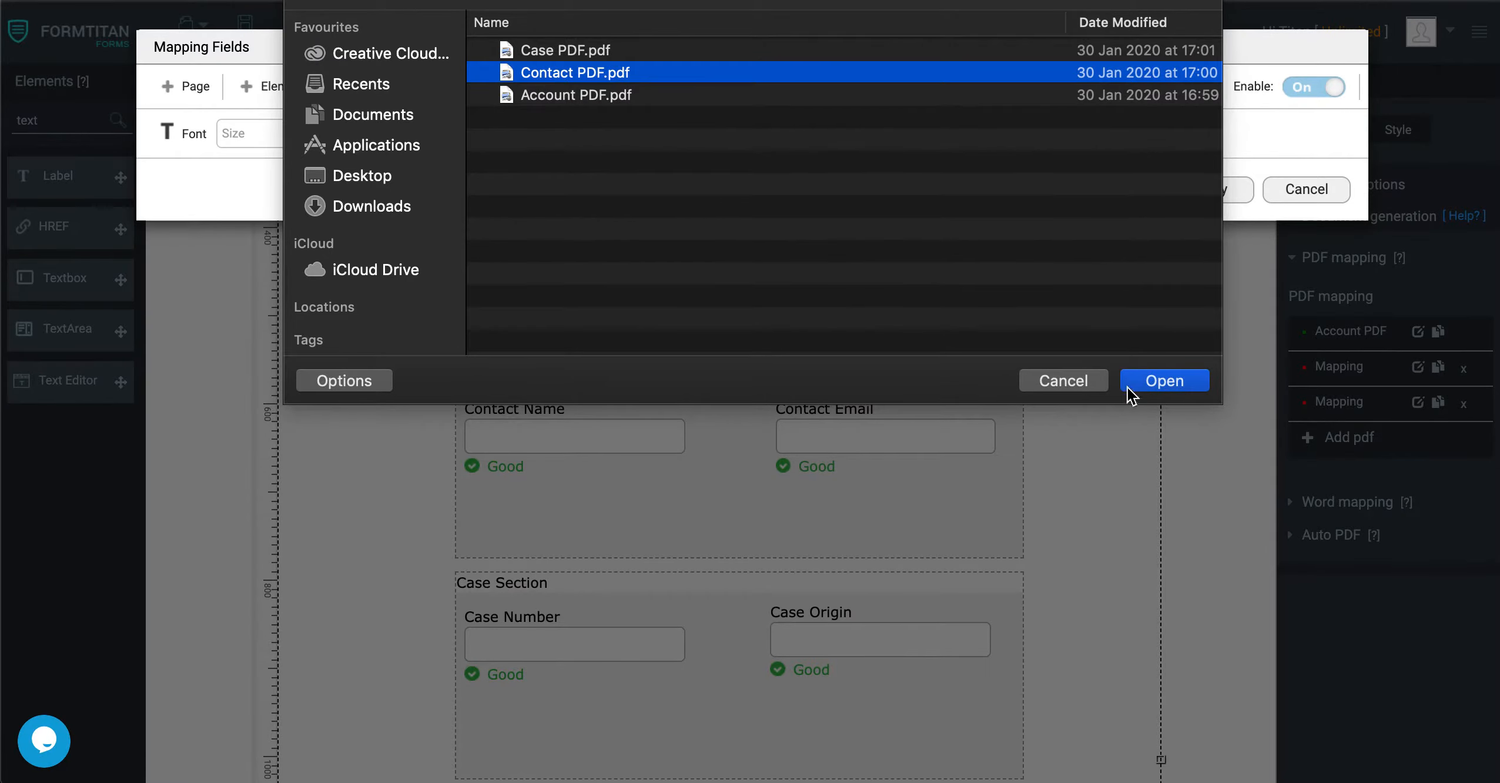
click(1128, 387)
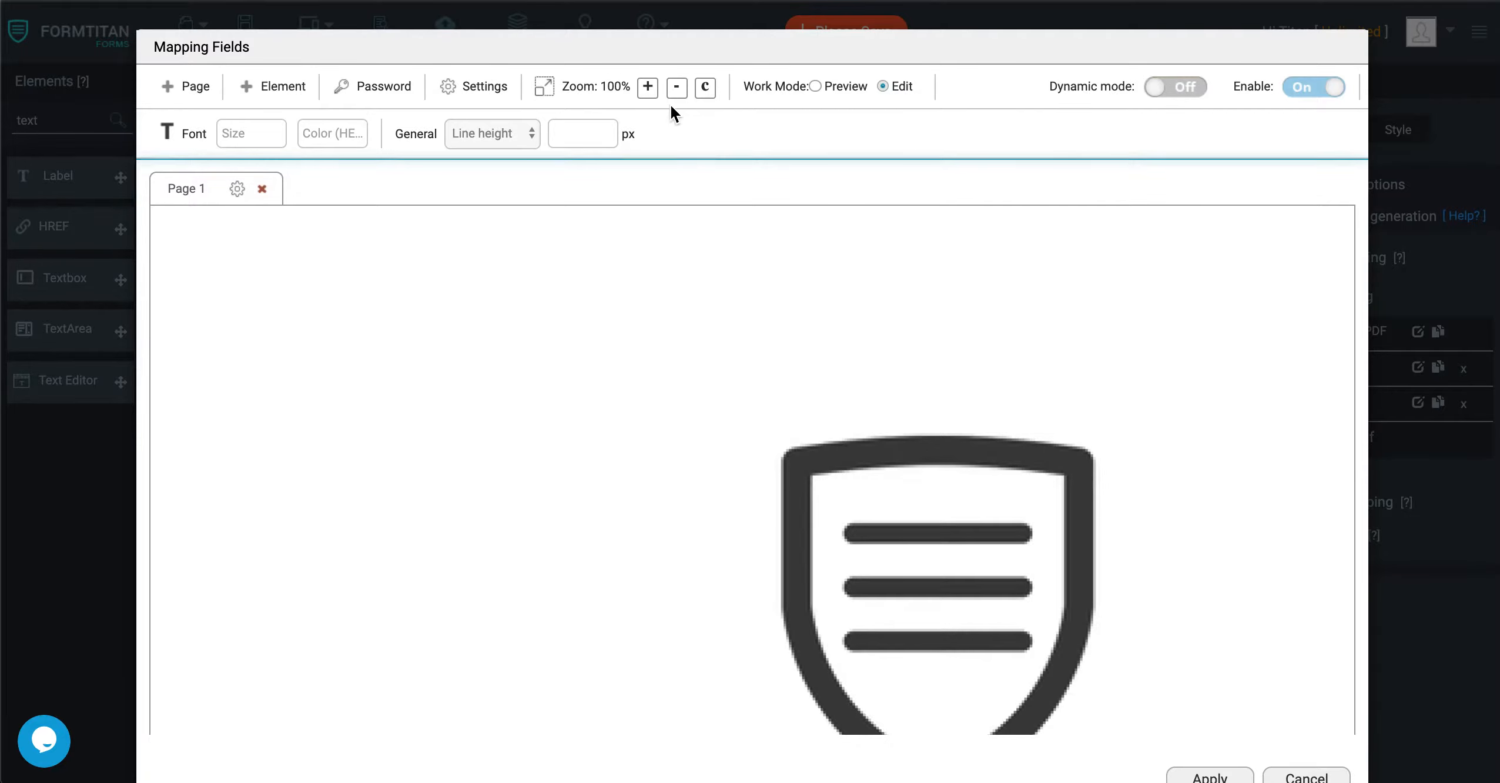
Insert the Contact Name element with font size 40 and fit it into the Contact PDF's Contact Name cell.
click(676, 89)
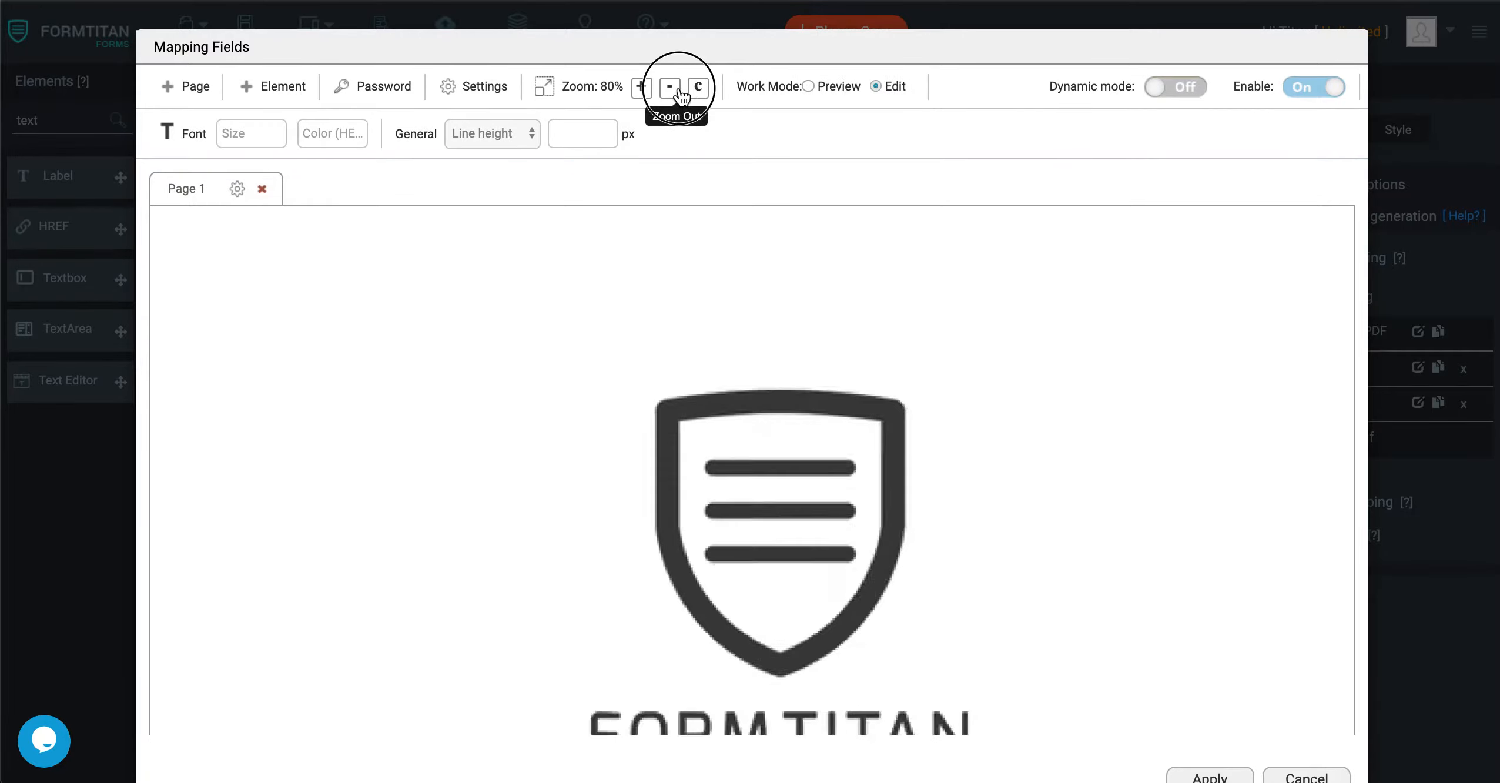
click(676, 90)
click(676, 90)
scroll(569, 430, down, 4)
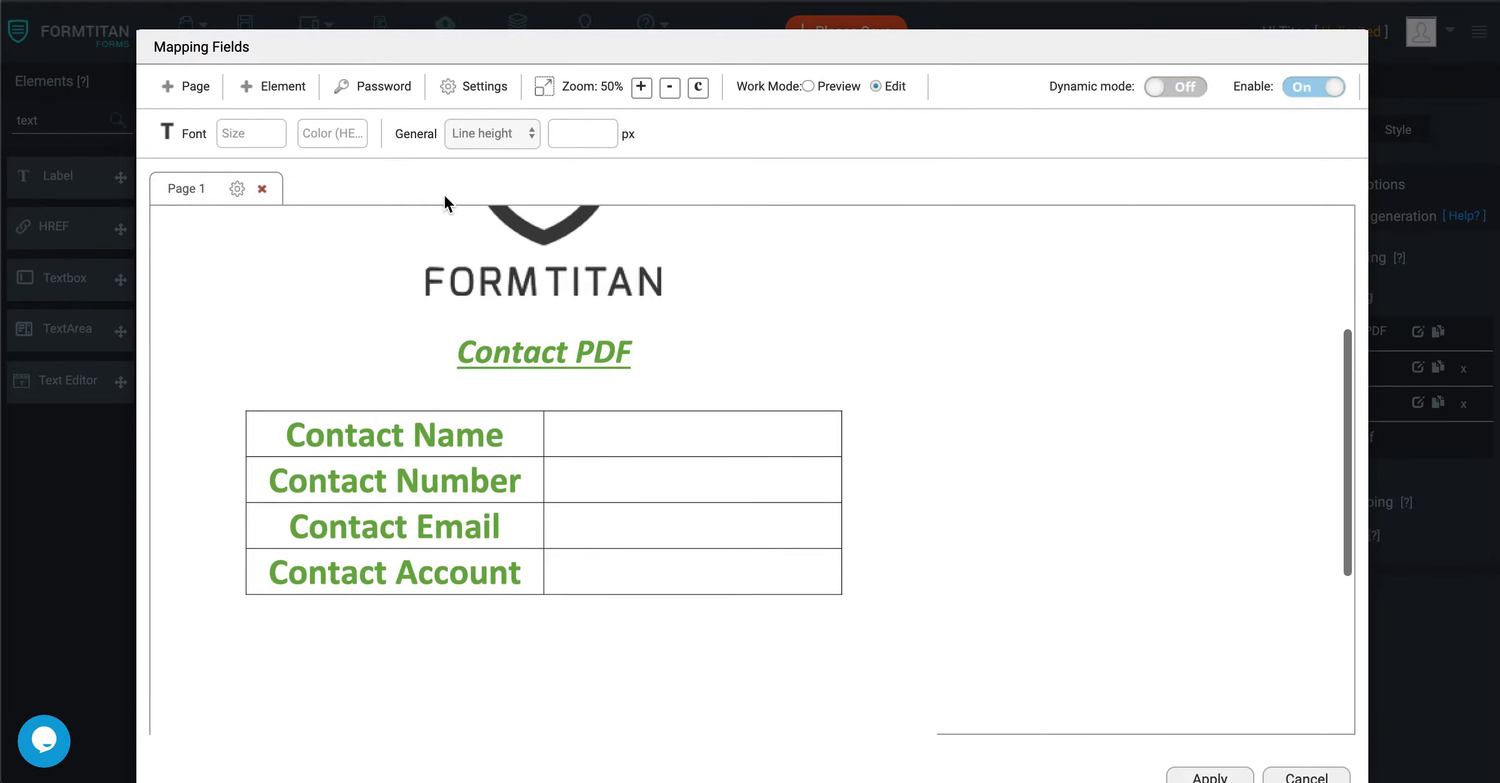
click(670, 92)
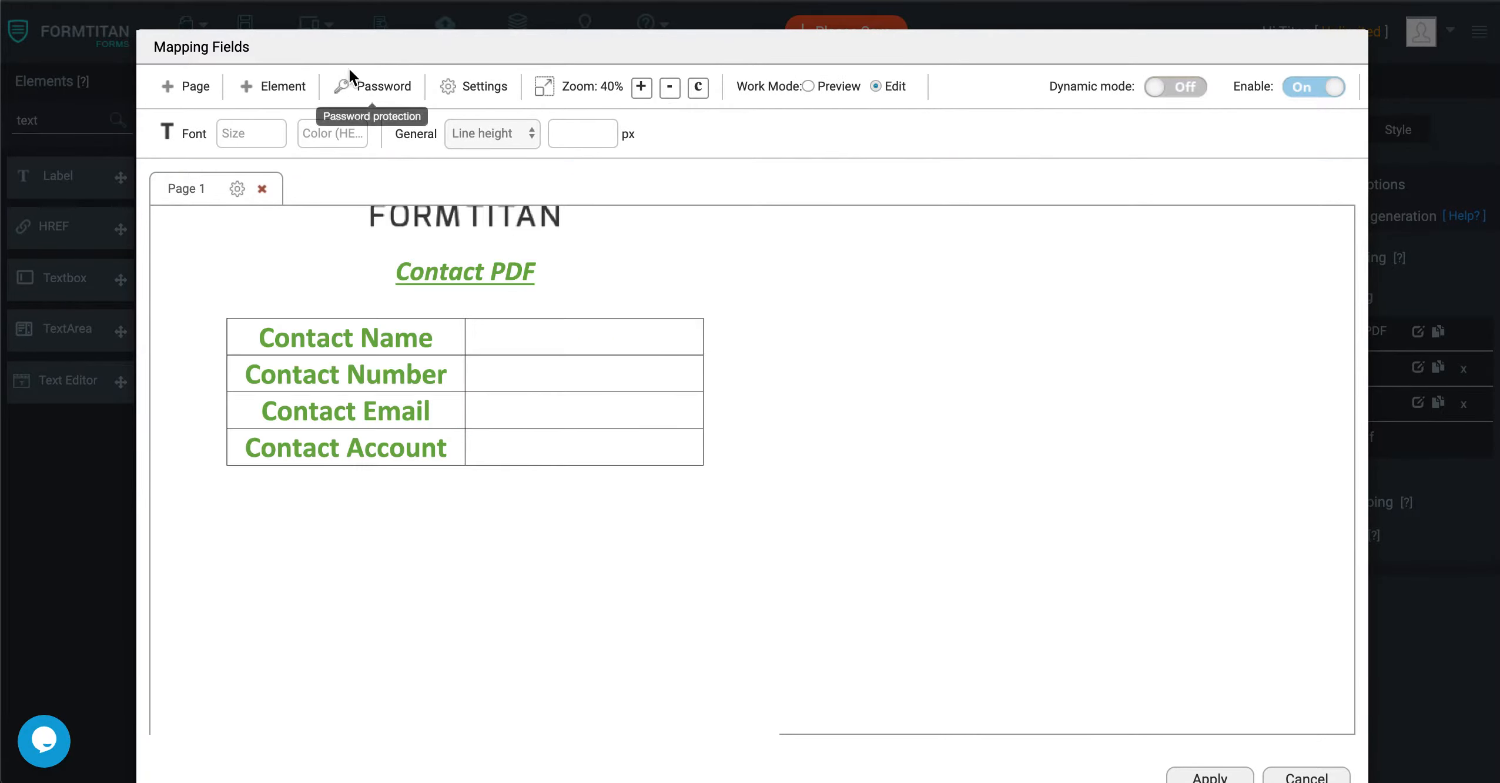
click(270, 88)
click(327, 207)
drag(519, 472, 513, 338)
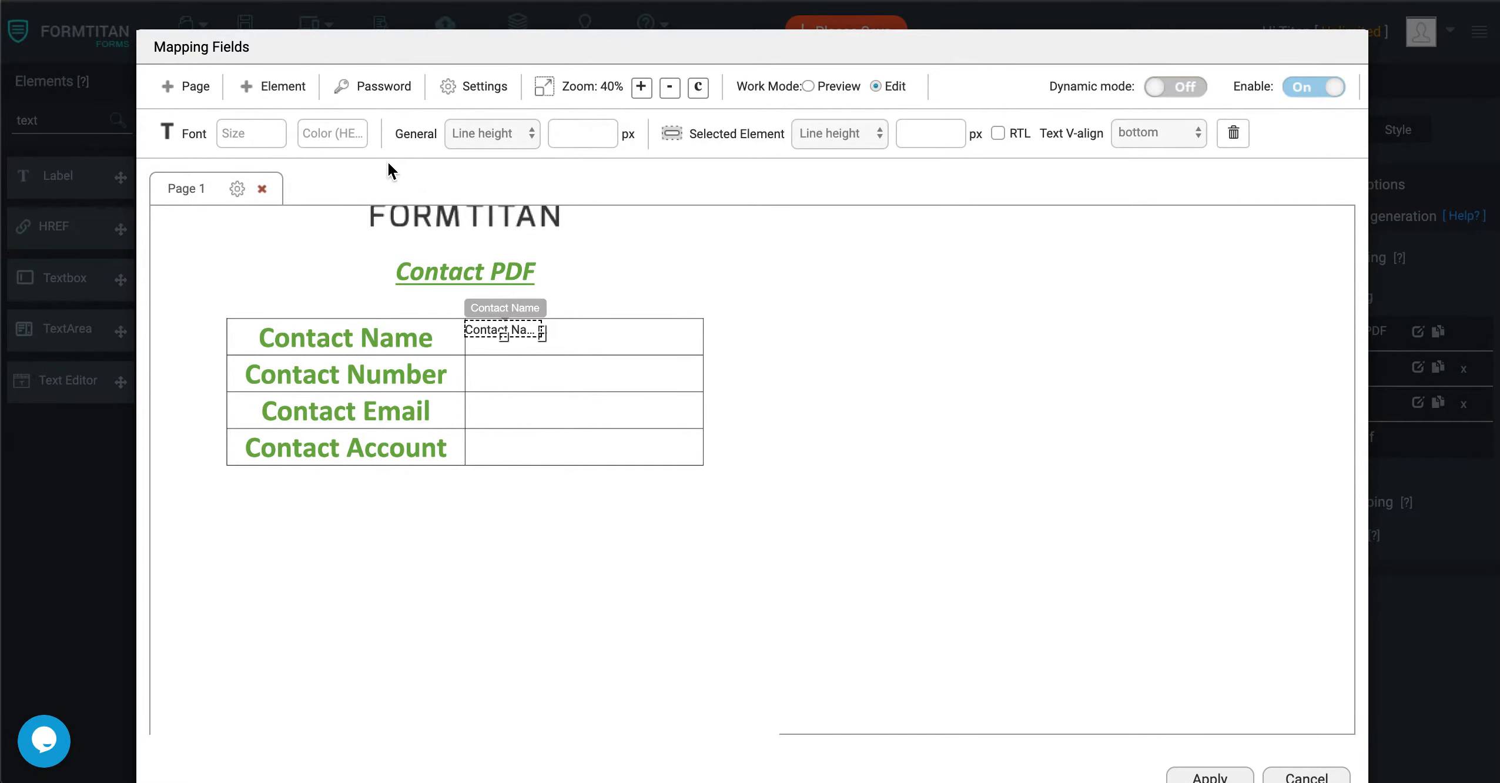
text(40)
drag(541, 334, 703, 354)
Insert the Contact Email element and fit it into the blank cell beside the Contact Email heading.
click(286, 99)
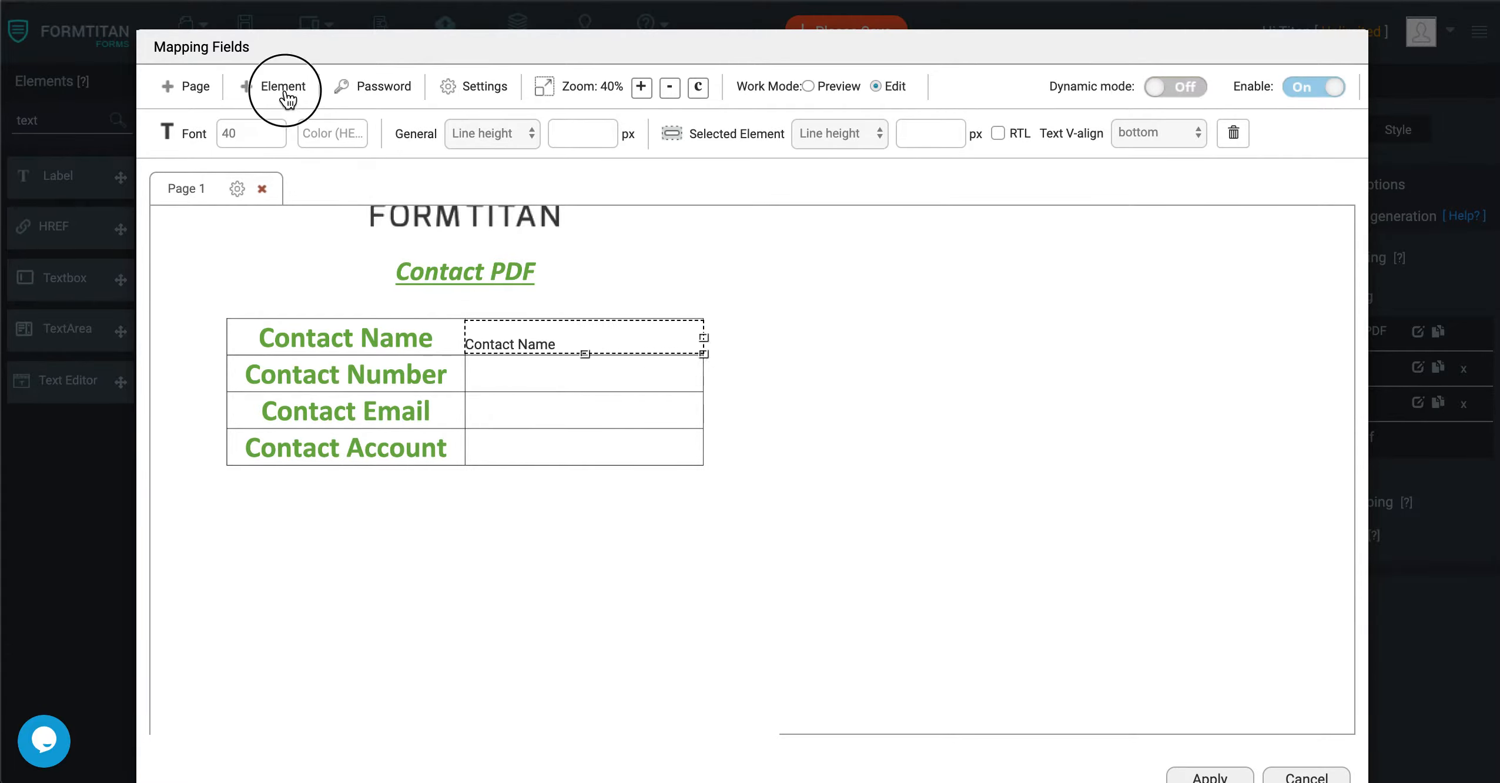
click(311, 241)
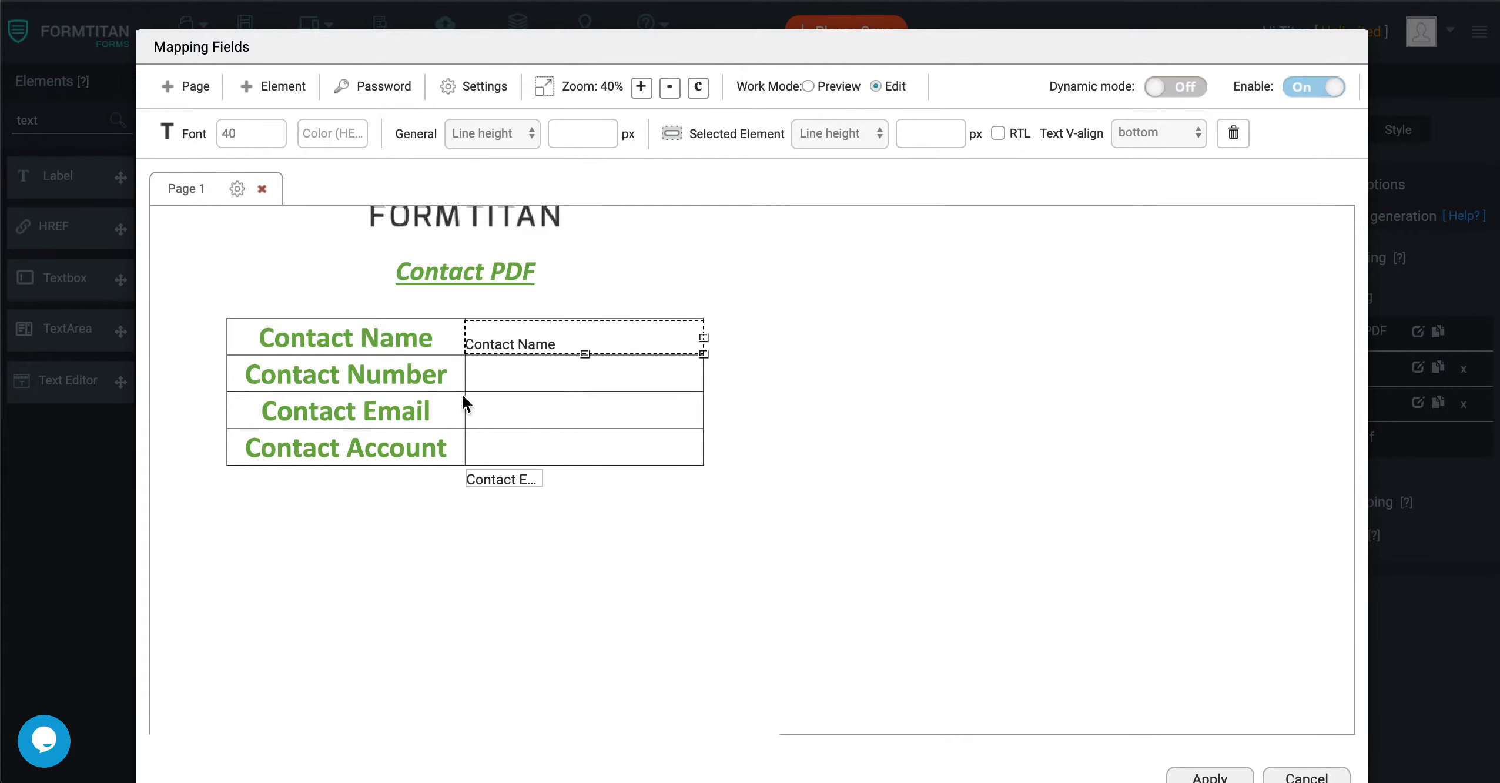
drag(505, 481, 704, 429)
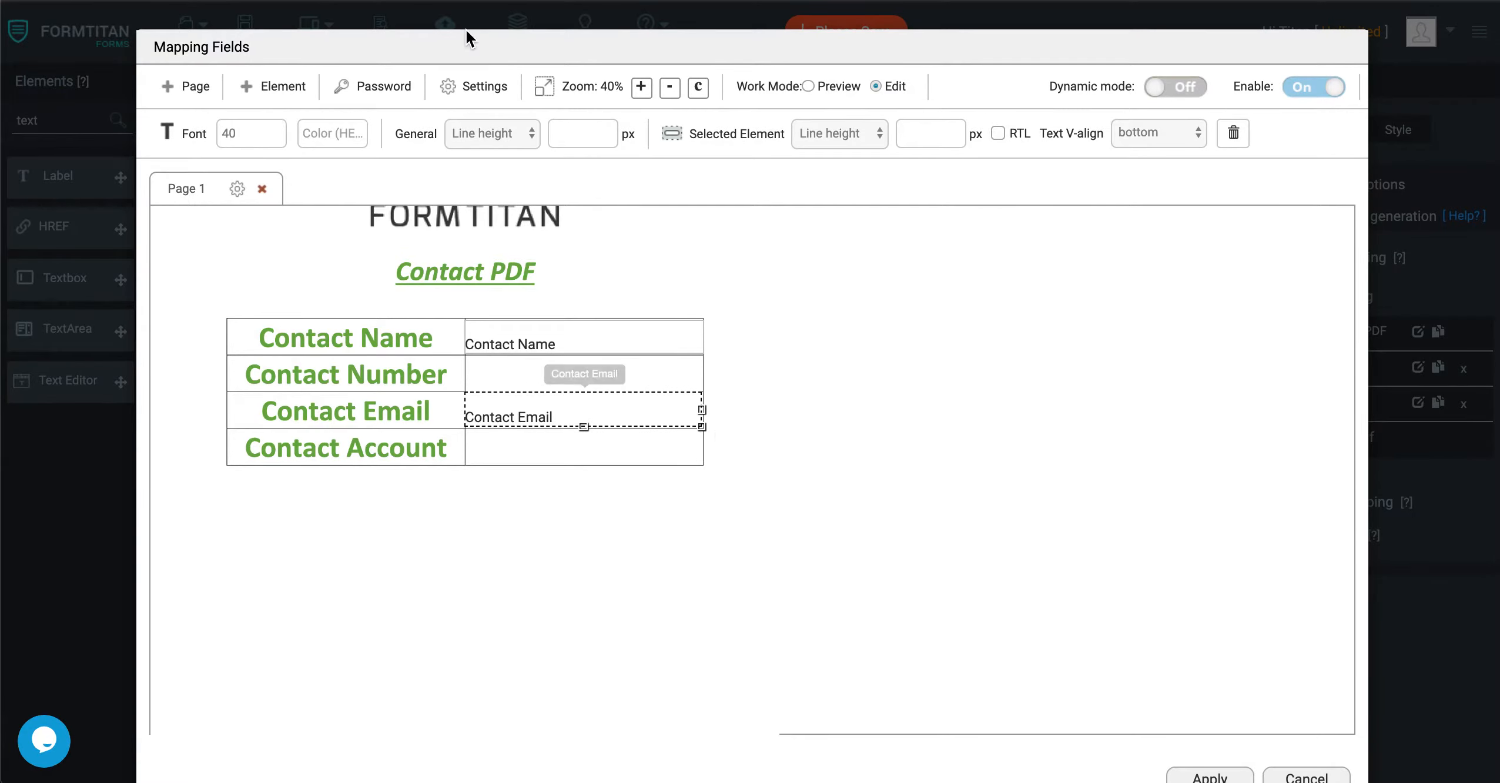
Enable preview before submit and interactive mode in the PDF settings of the Default mapping that holds the Contact PDF.
click(450, 93)
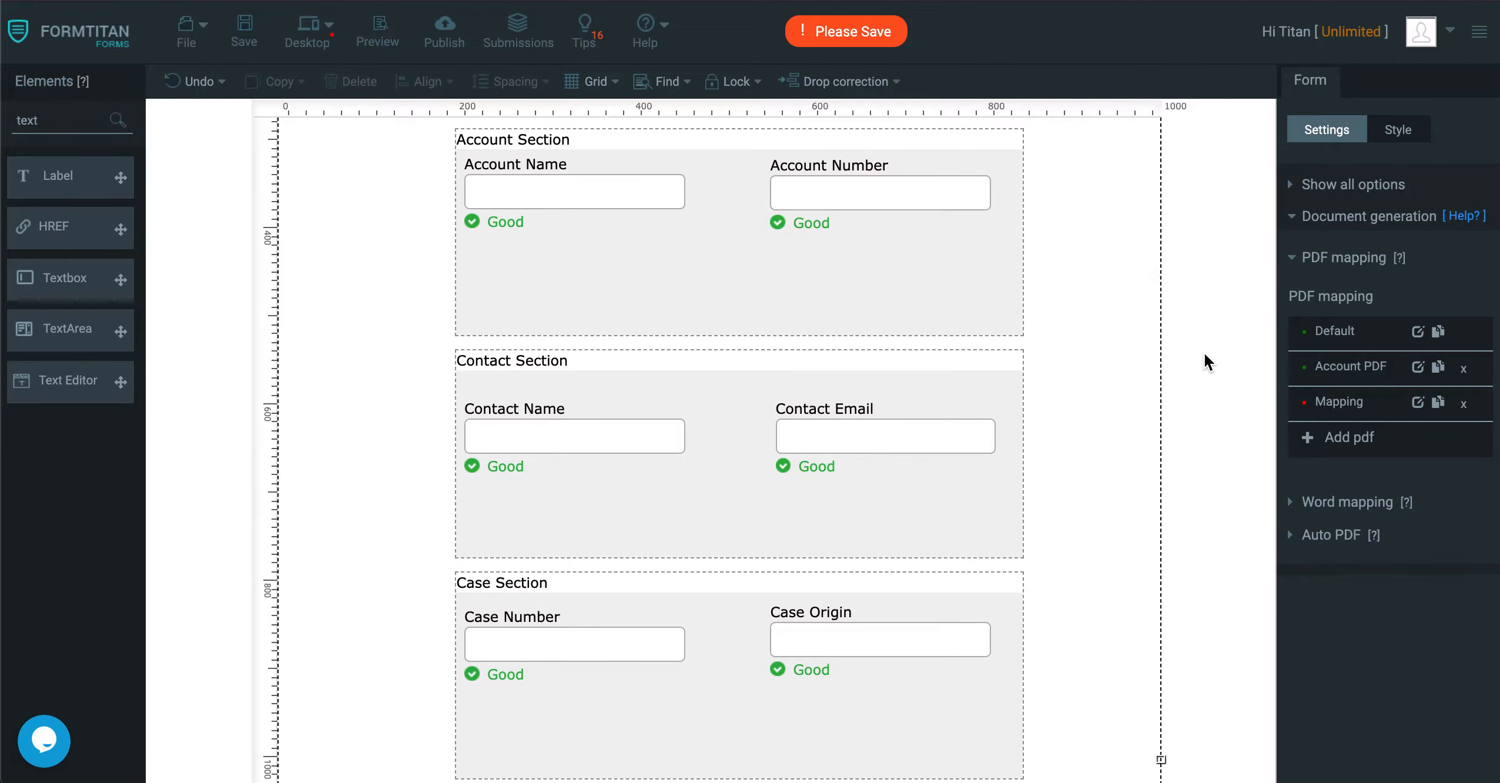
click(1417, 332)
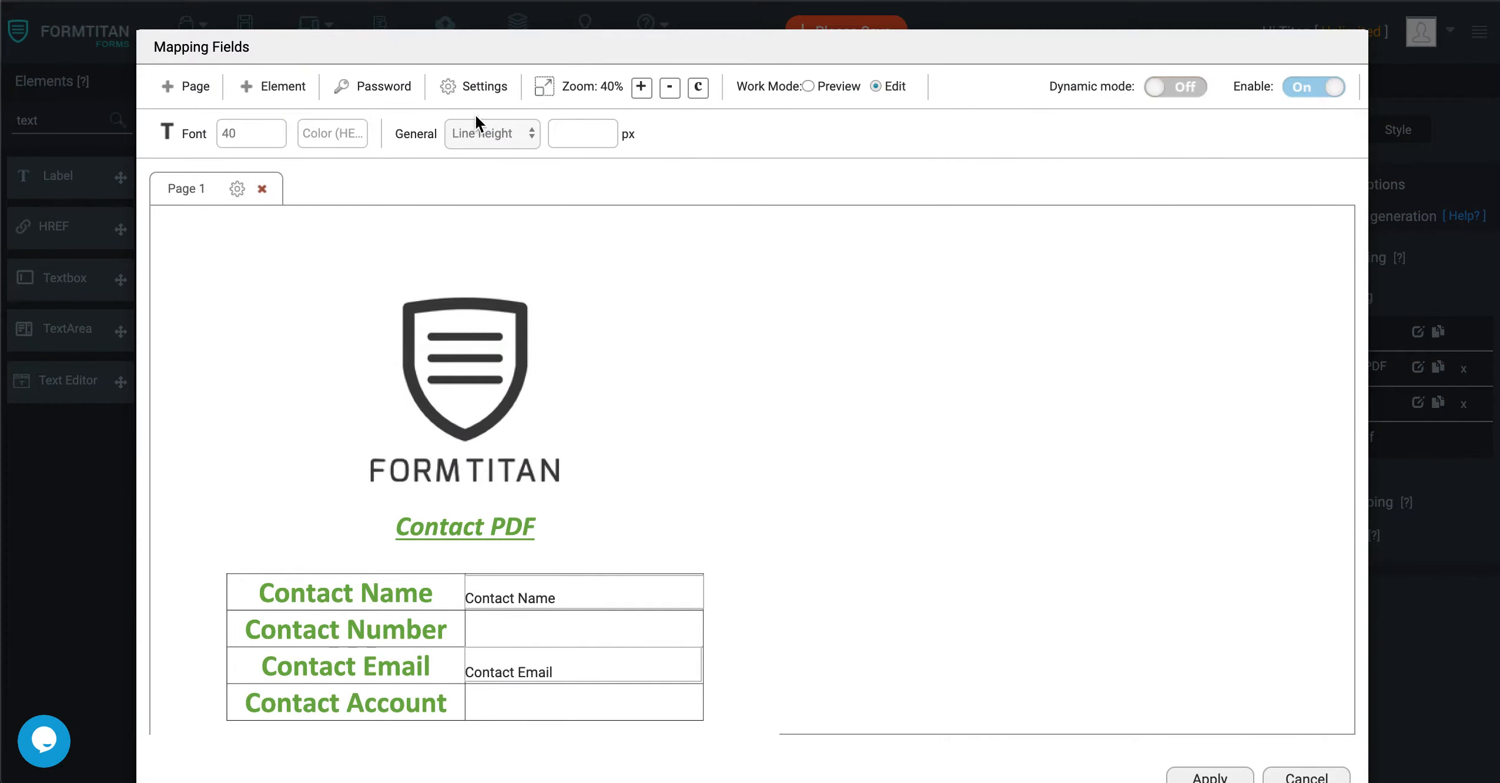
click(464, 86)
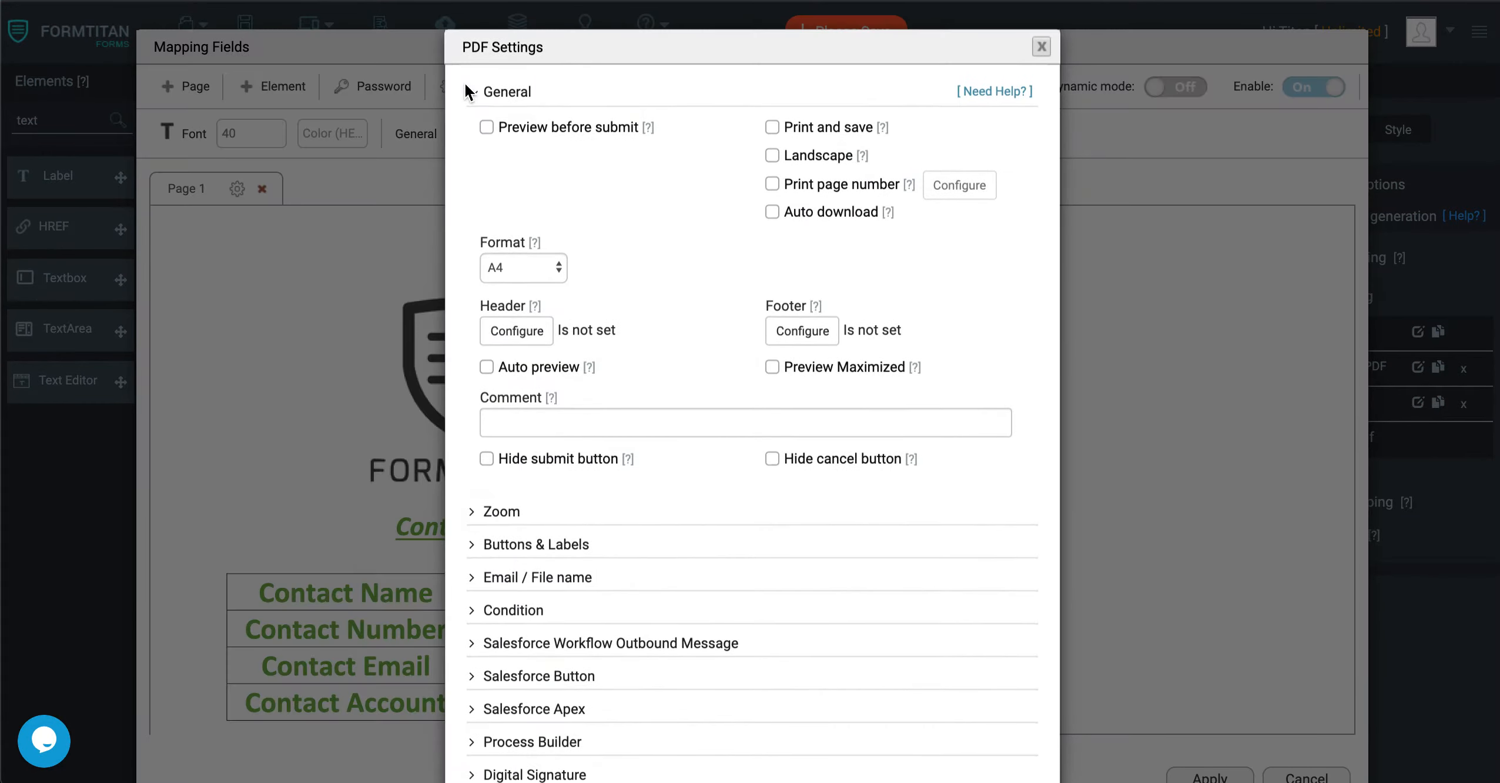
click(486, 127)
click(487, 184)
Add the Contact Name and Contact Email fields to the Contact PDF's interactive configuration.
click(663, 185)
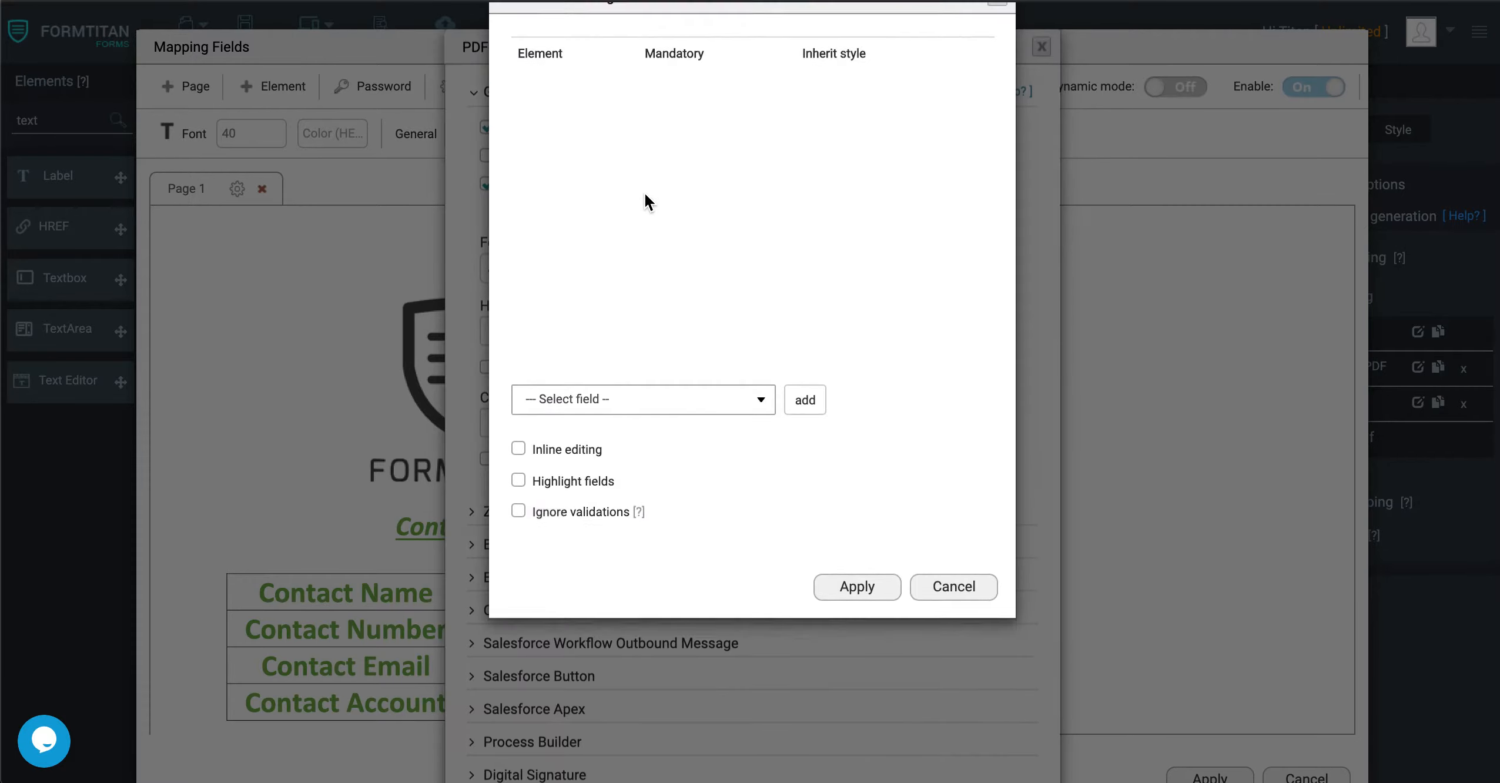
click(629, 449)
click(590, 517)
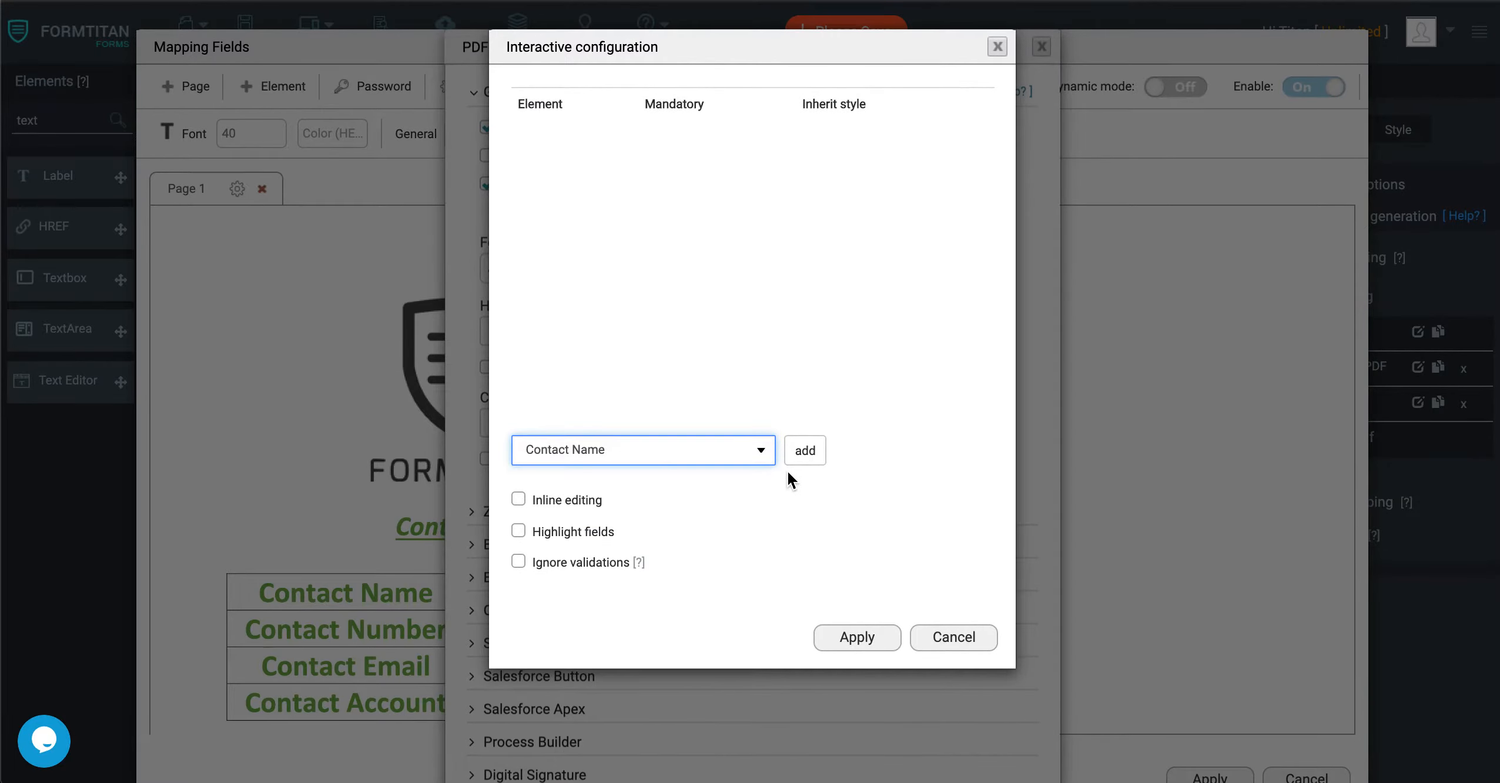
click(797, 455)
click(660, 447)
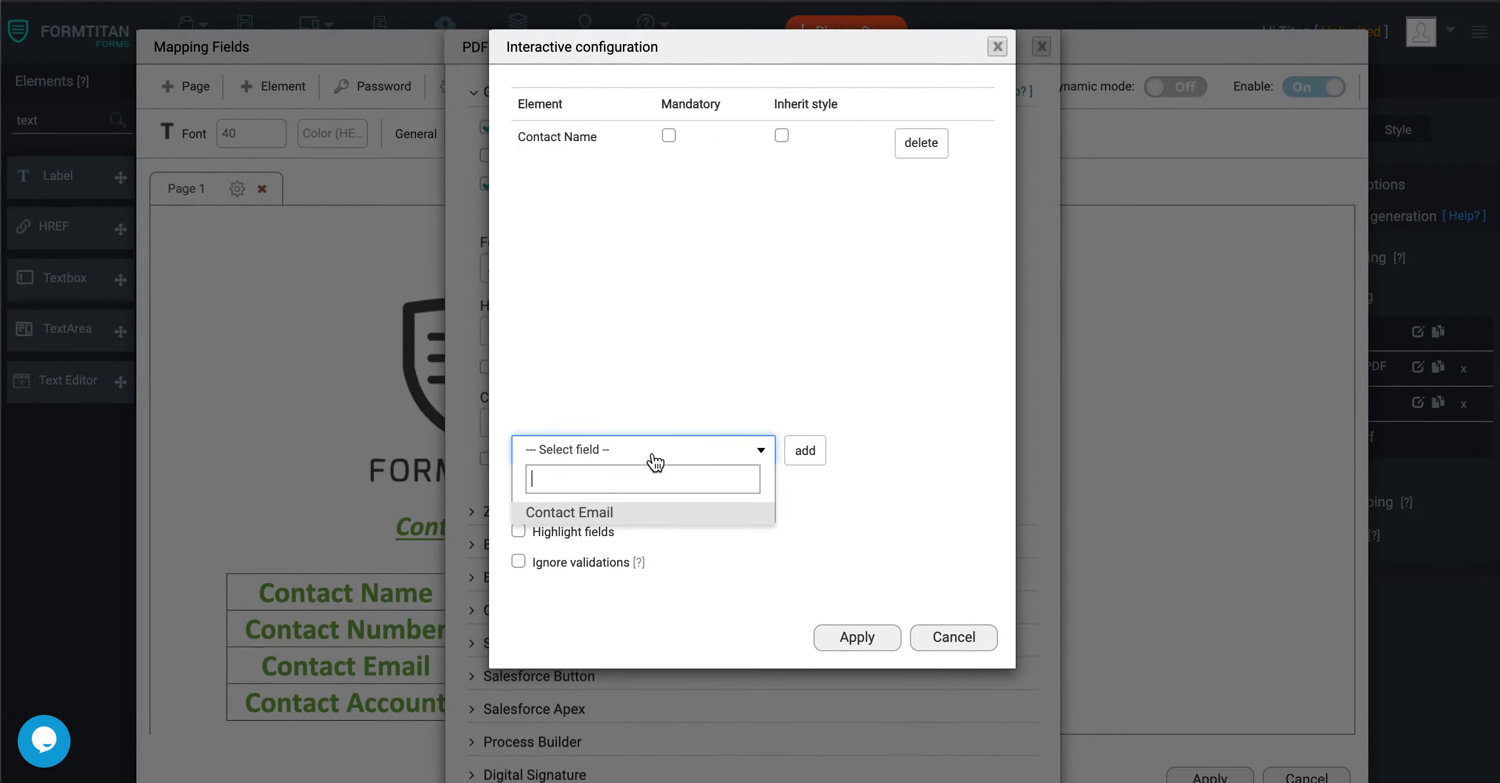
click(616, 516)
click(804, 454)
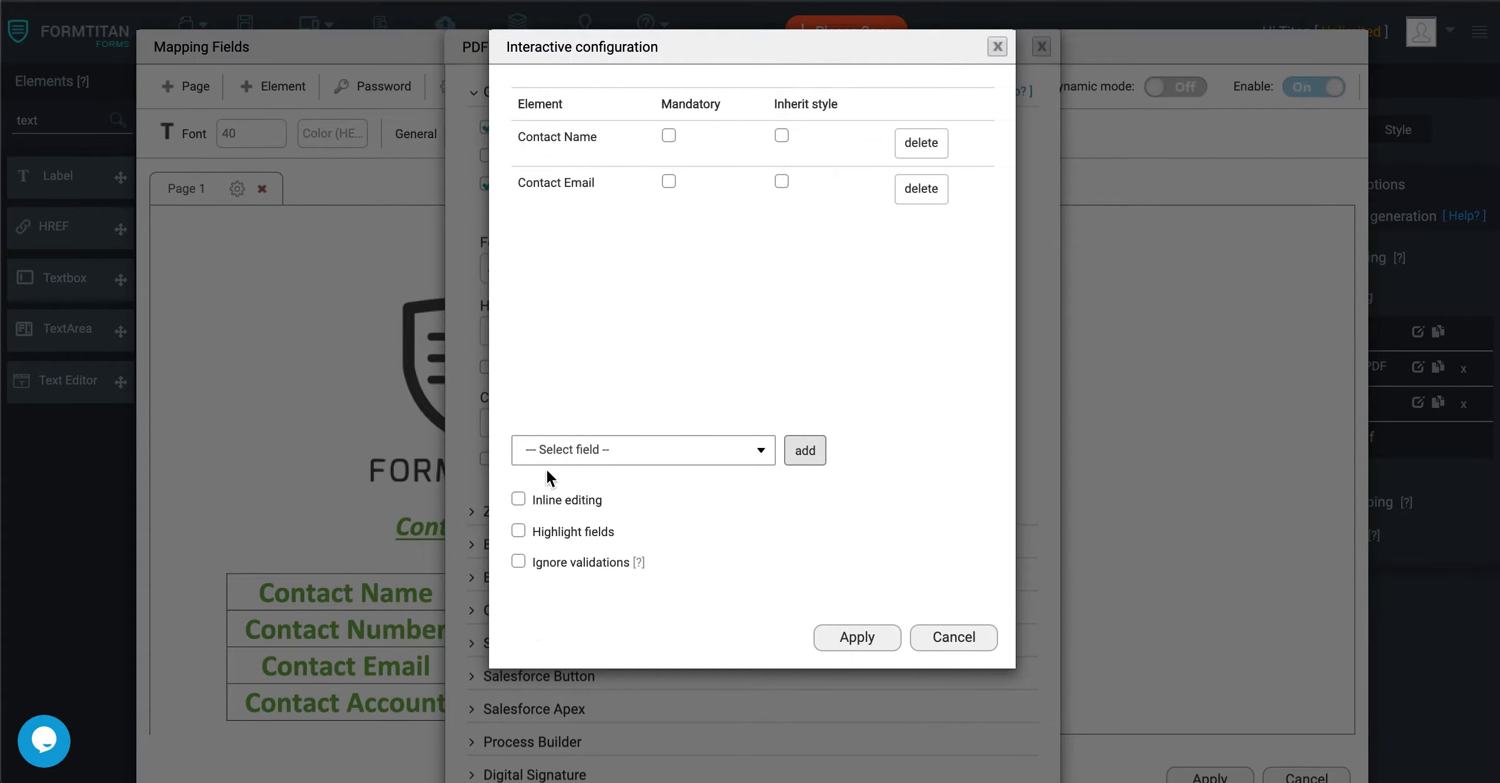
Turn on inline editing and field highlighting for the interactive Contact PDF, and apply the configuration, settings and mapping.
click(520, 500)
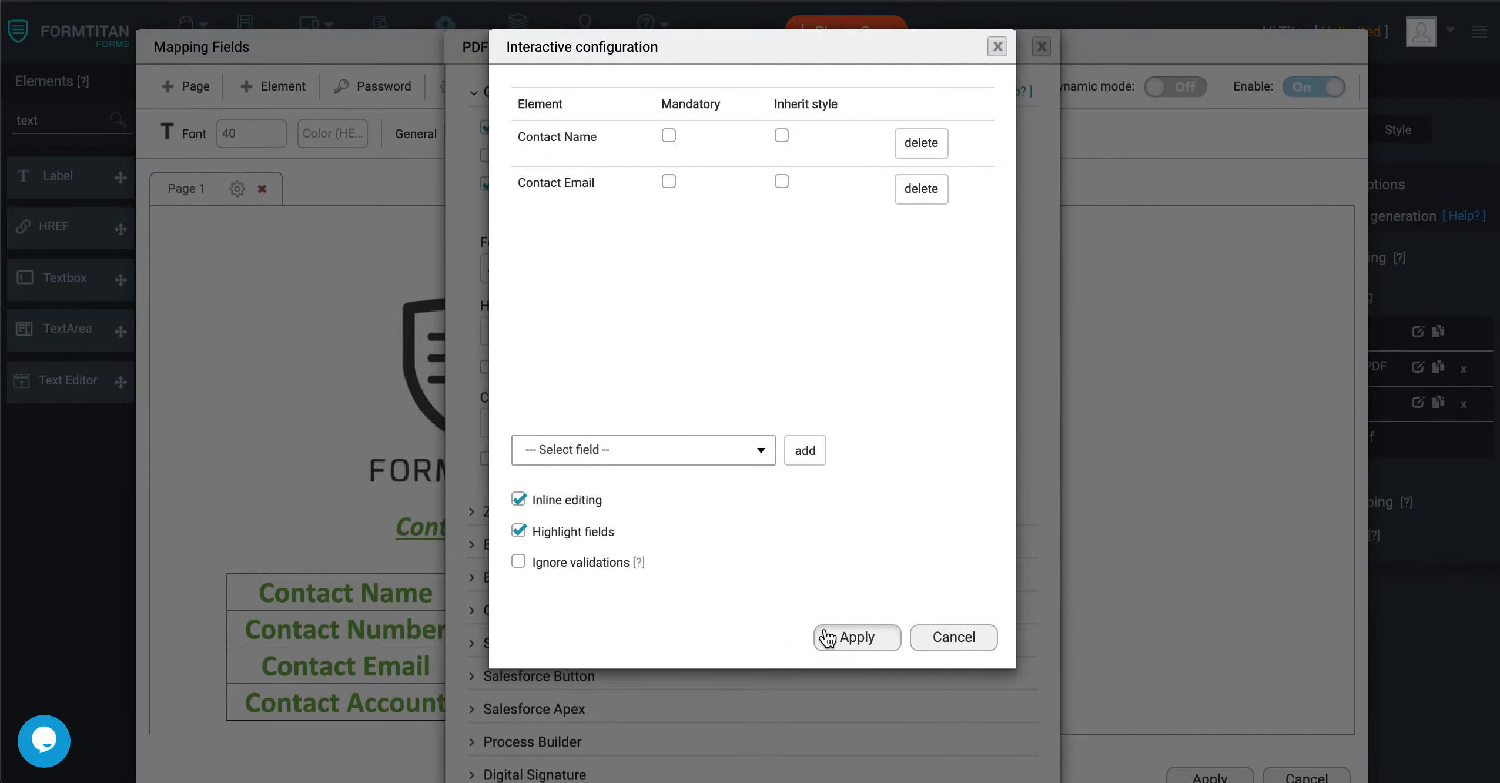
click(856, 637)
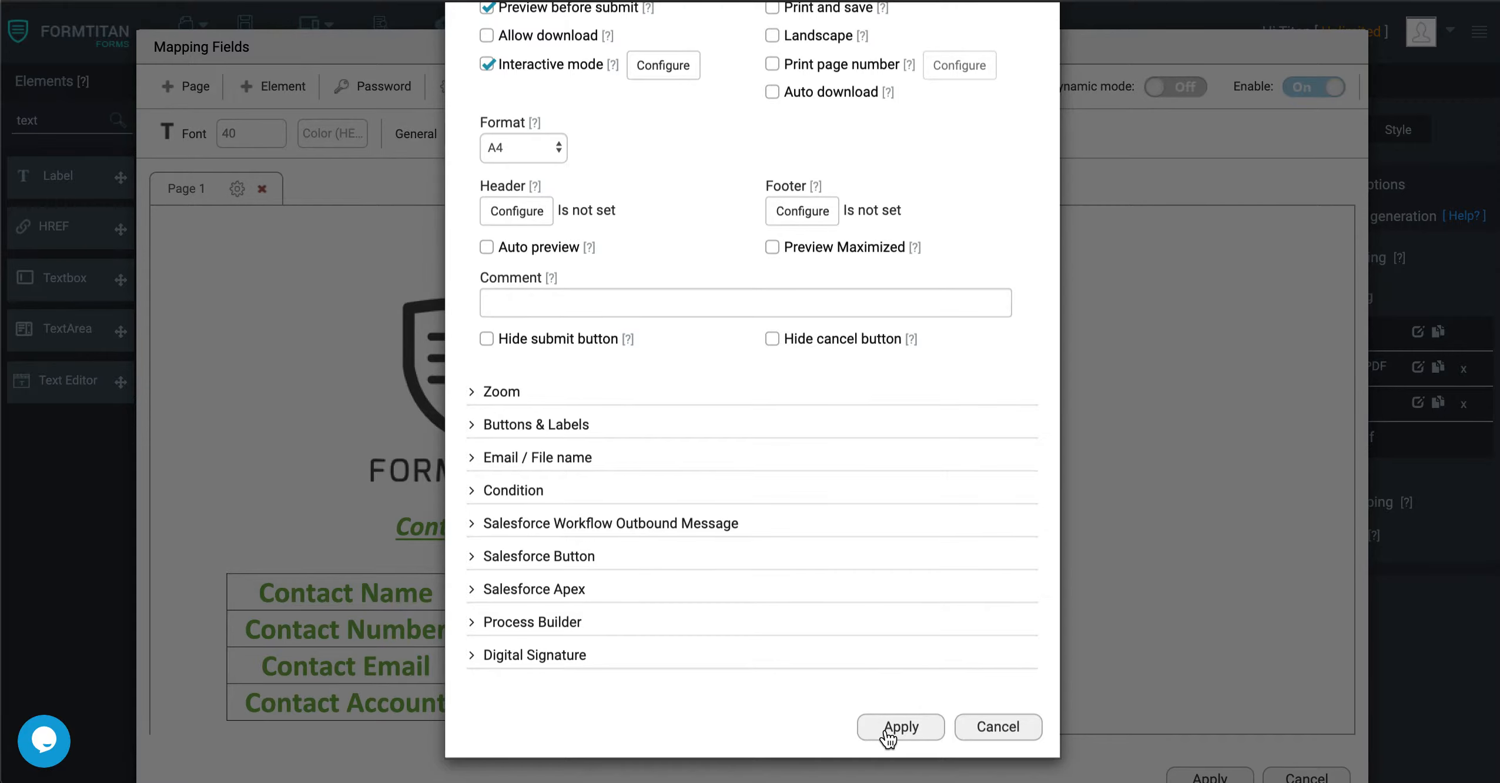
click(888, 729)
click(1208, 776)
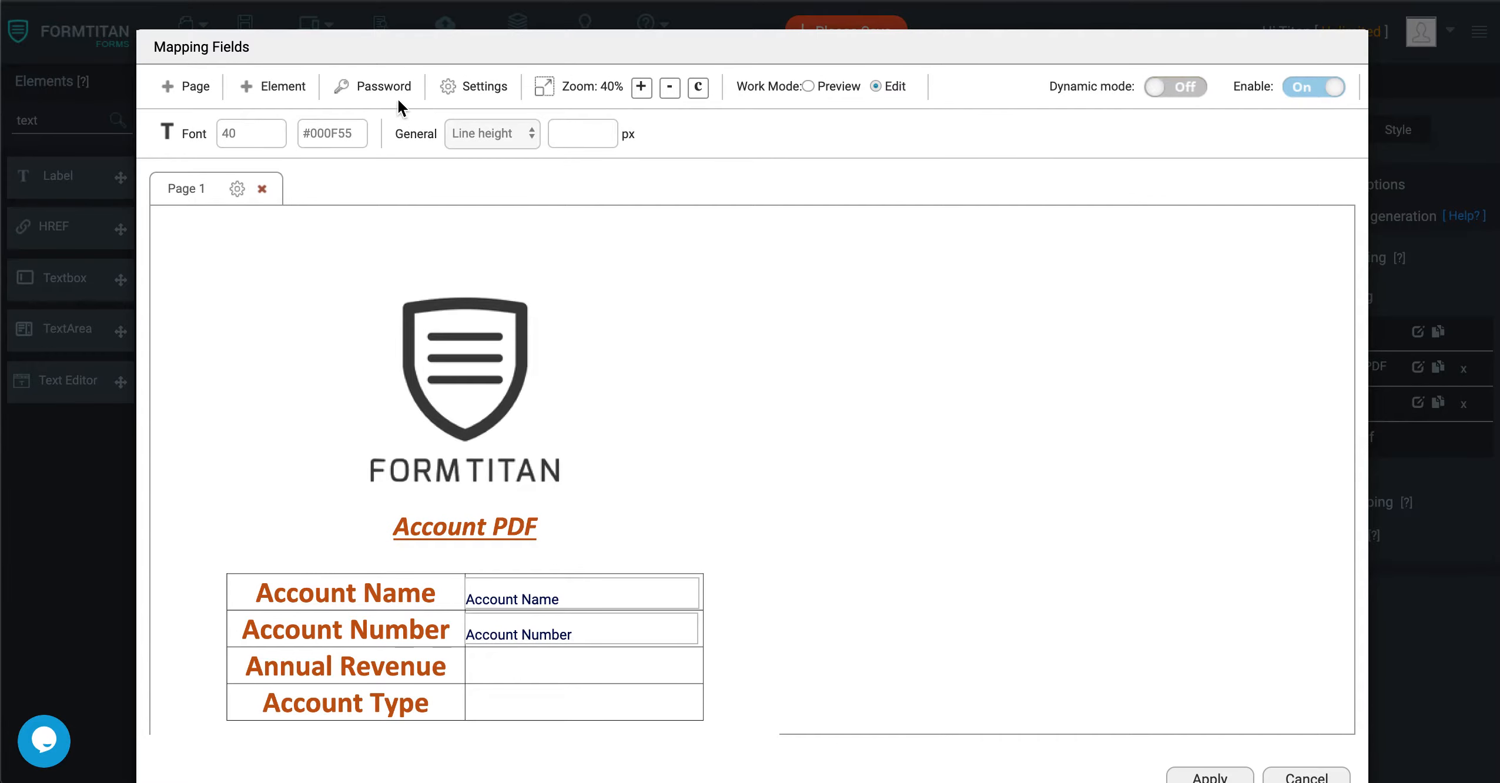
Review the Account PDF mapping's PDF settings, and close the settings and mapping by applying them.
click(469, 87)
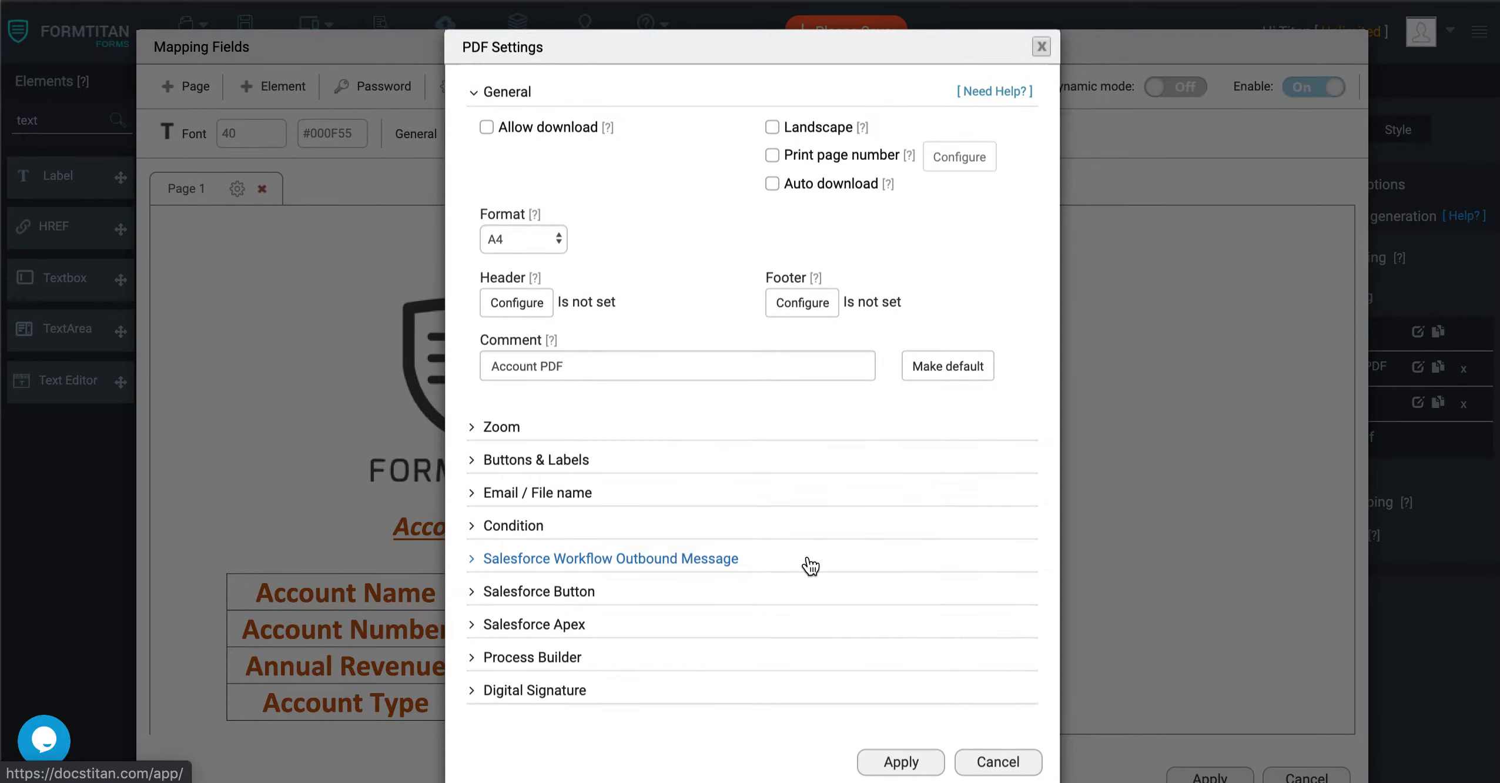
click(914, 765)
scroll(1160, 694, down, 5)
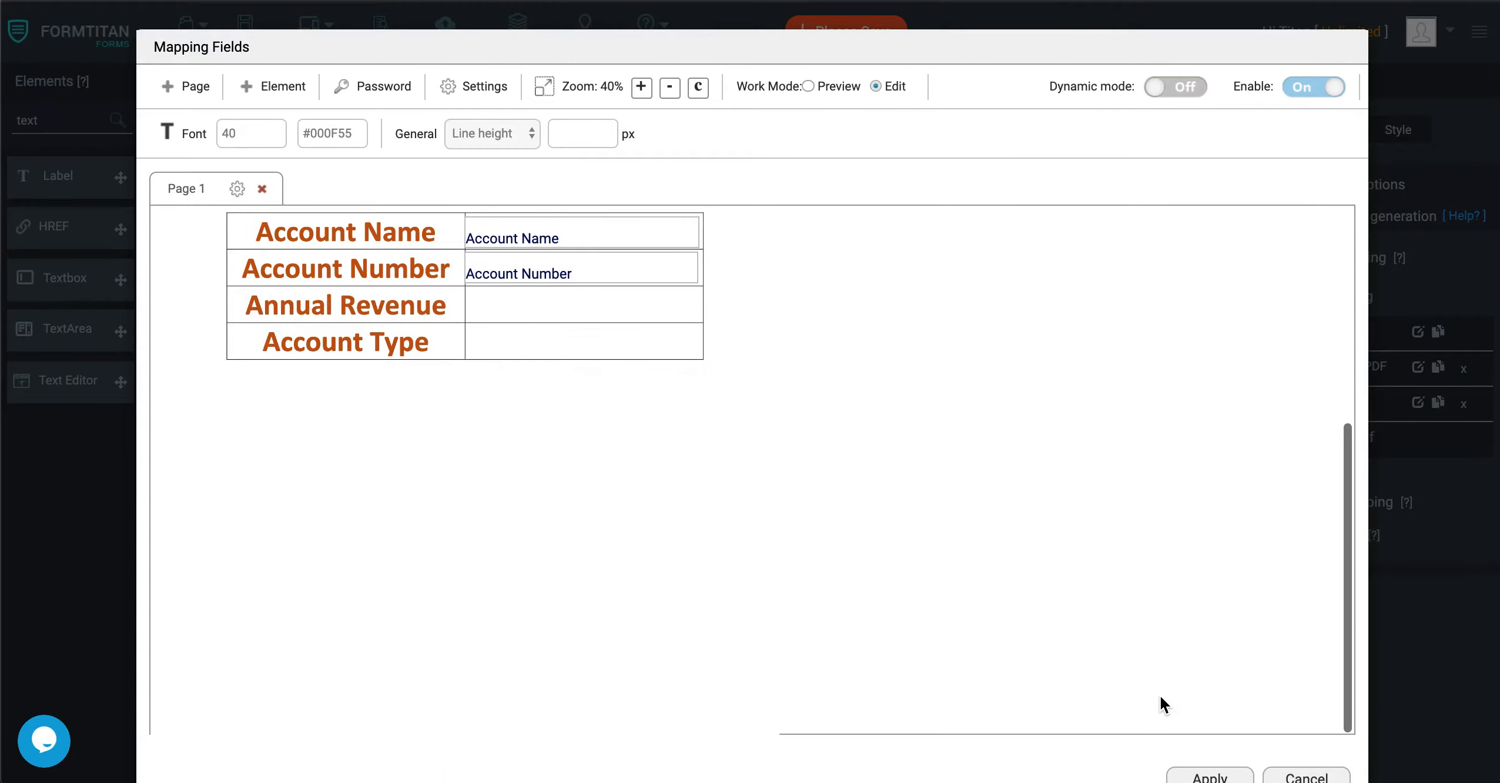
click(1178, 722)
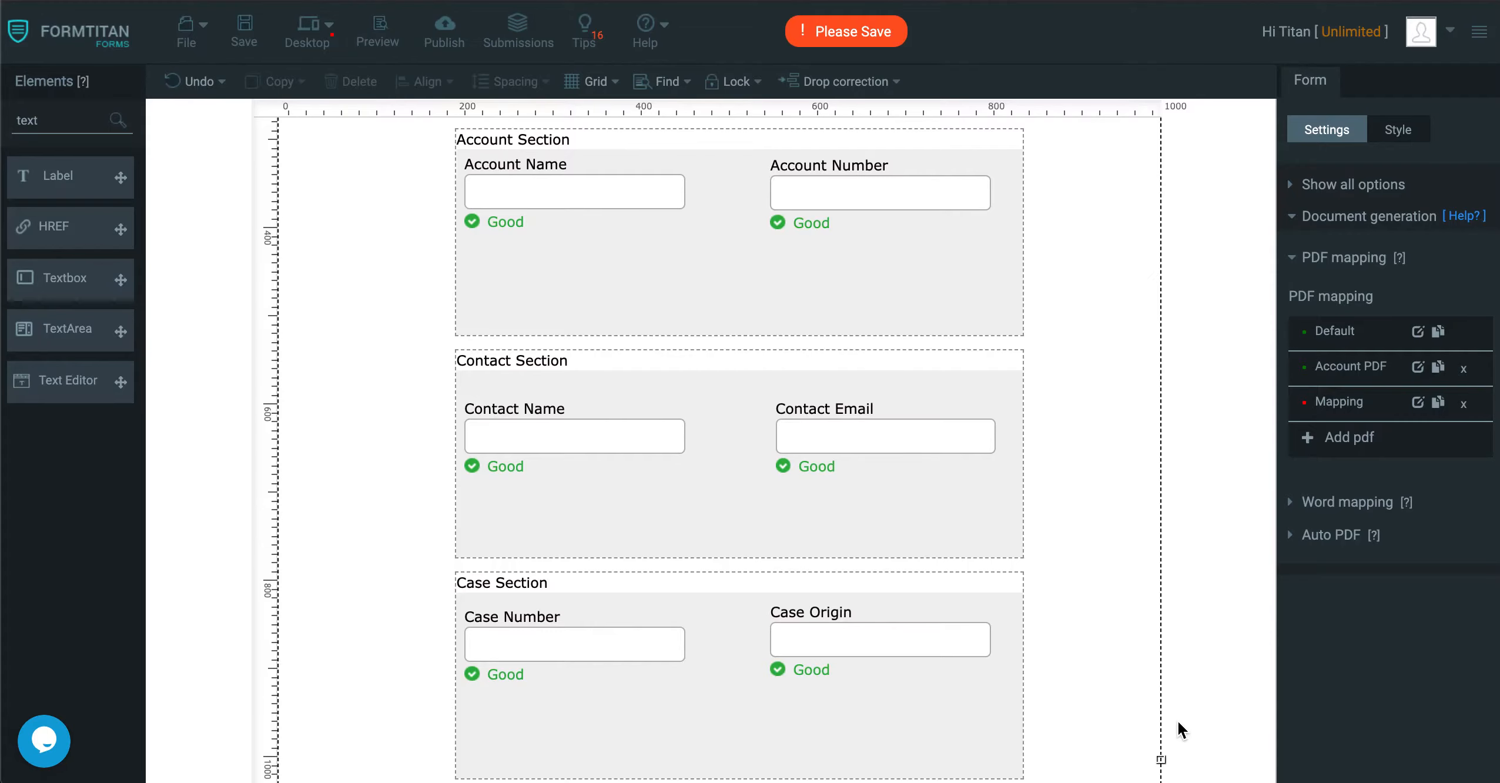
Add Case PDF.pdf as a page of the empty third PDF mapping.
click(1417, 402)
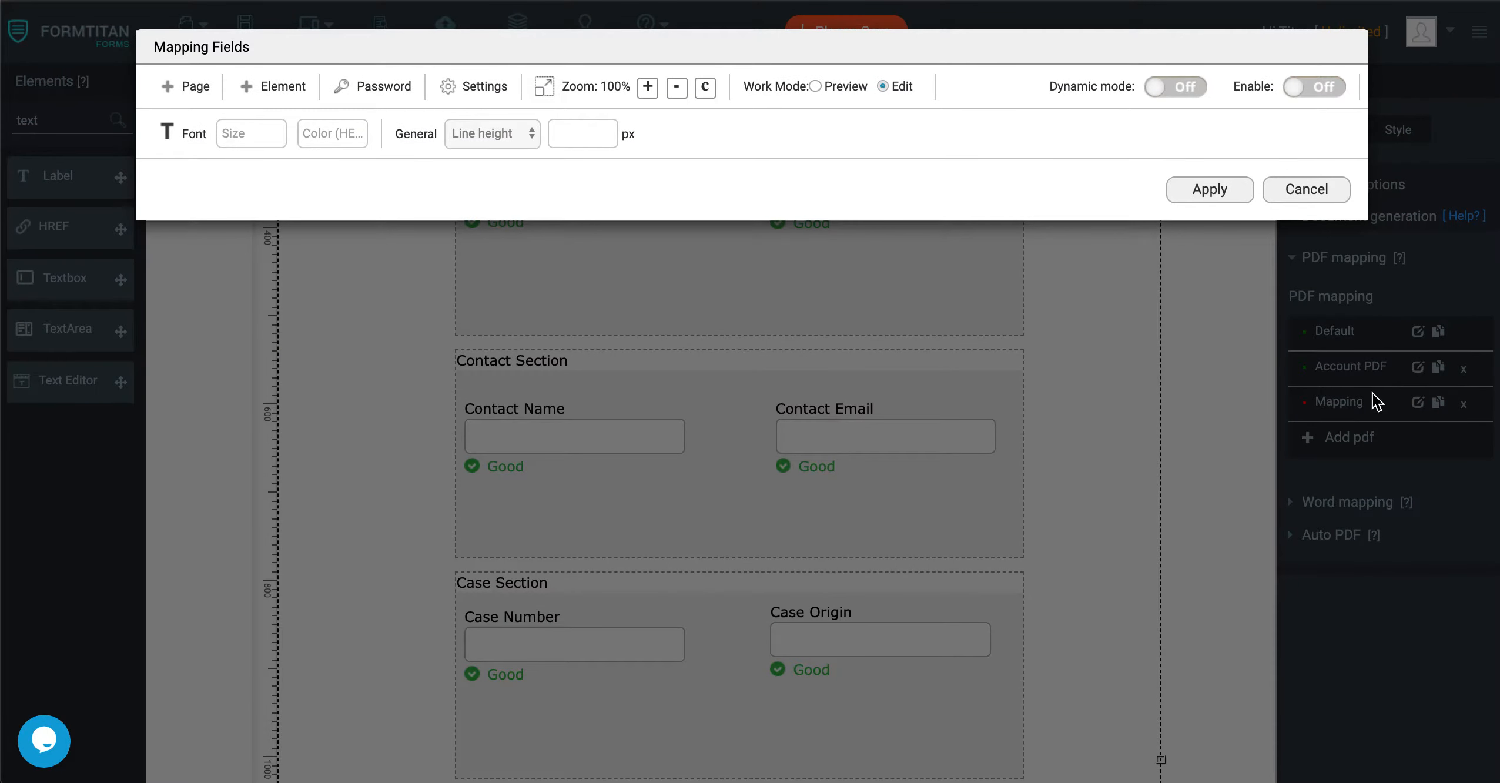
click(184, 88)
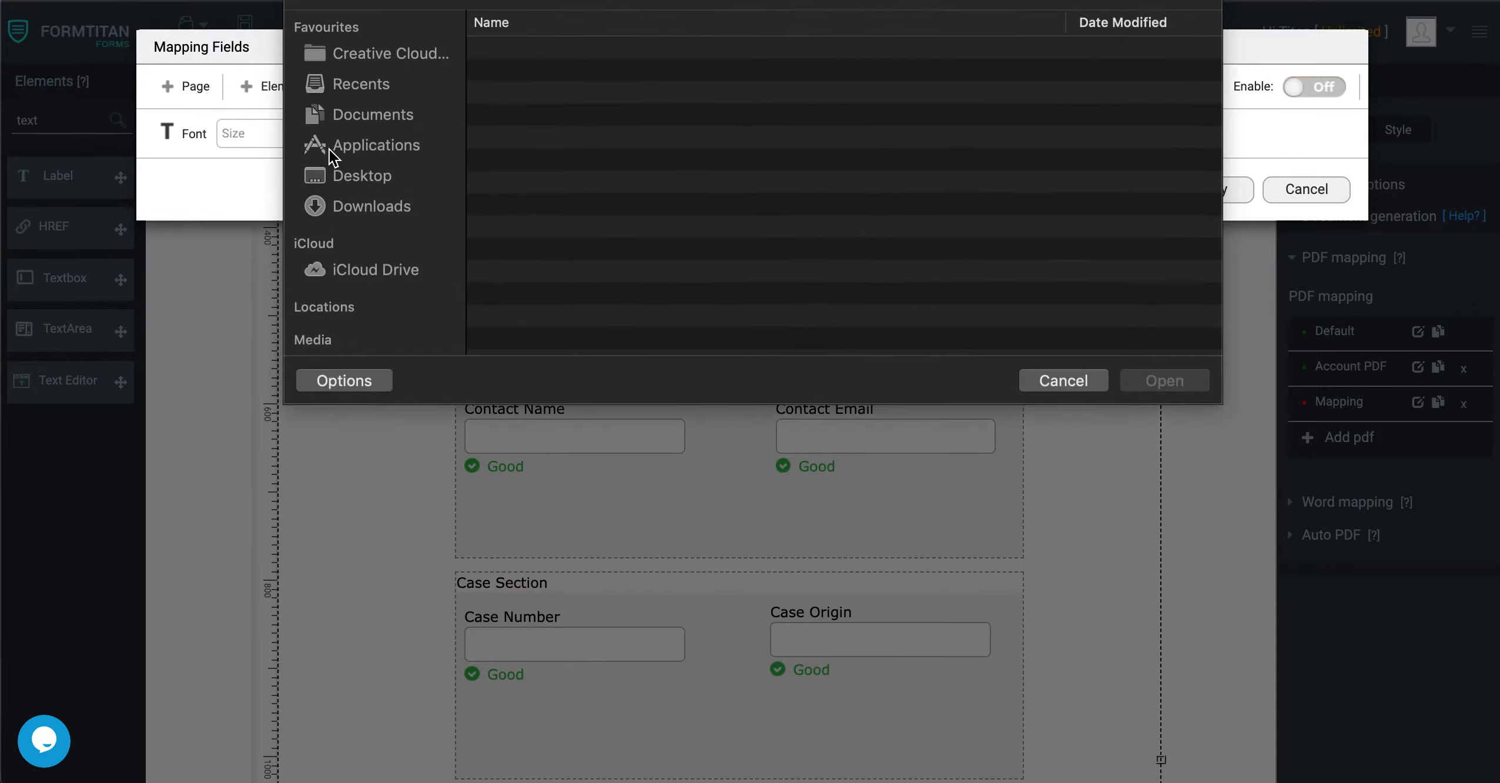
click(575, 57)
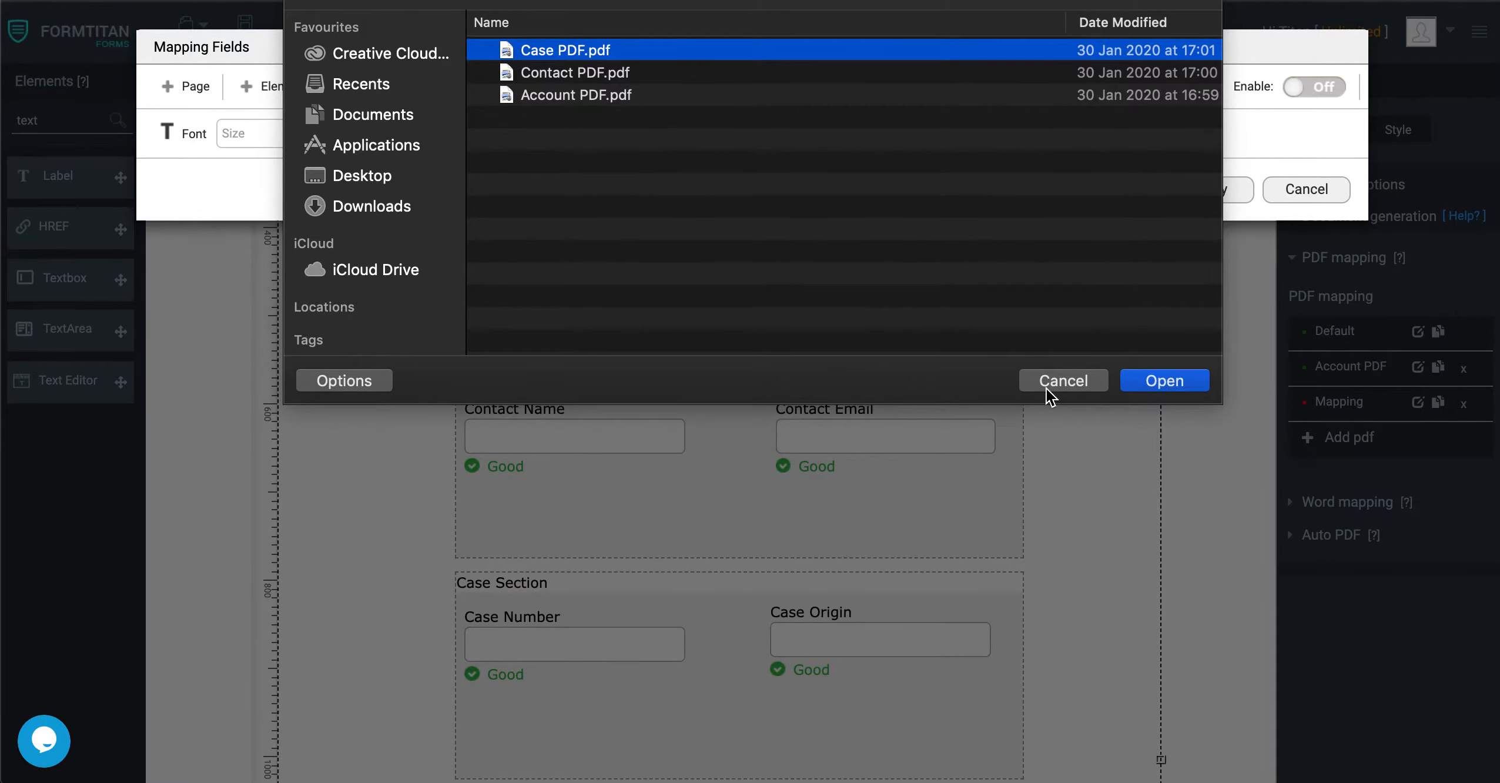
click(1167, 382)
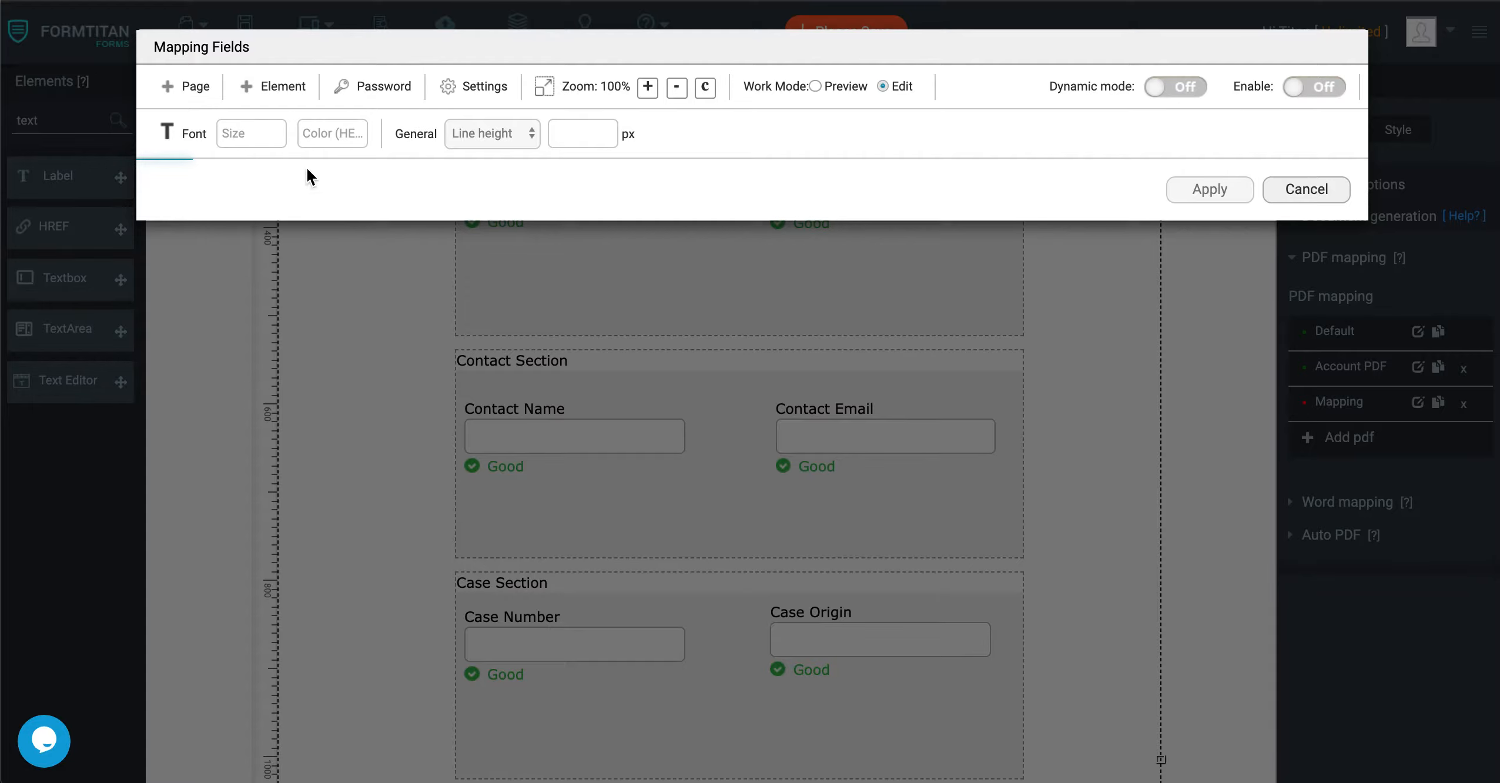
Insert the Case Number element with font size 40 and fit it into the Case PDF's blank Case Number cell.
scroll(427, 411, down, 3)
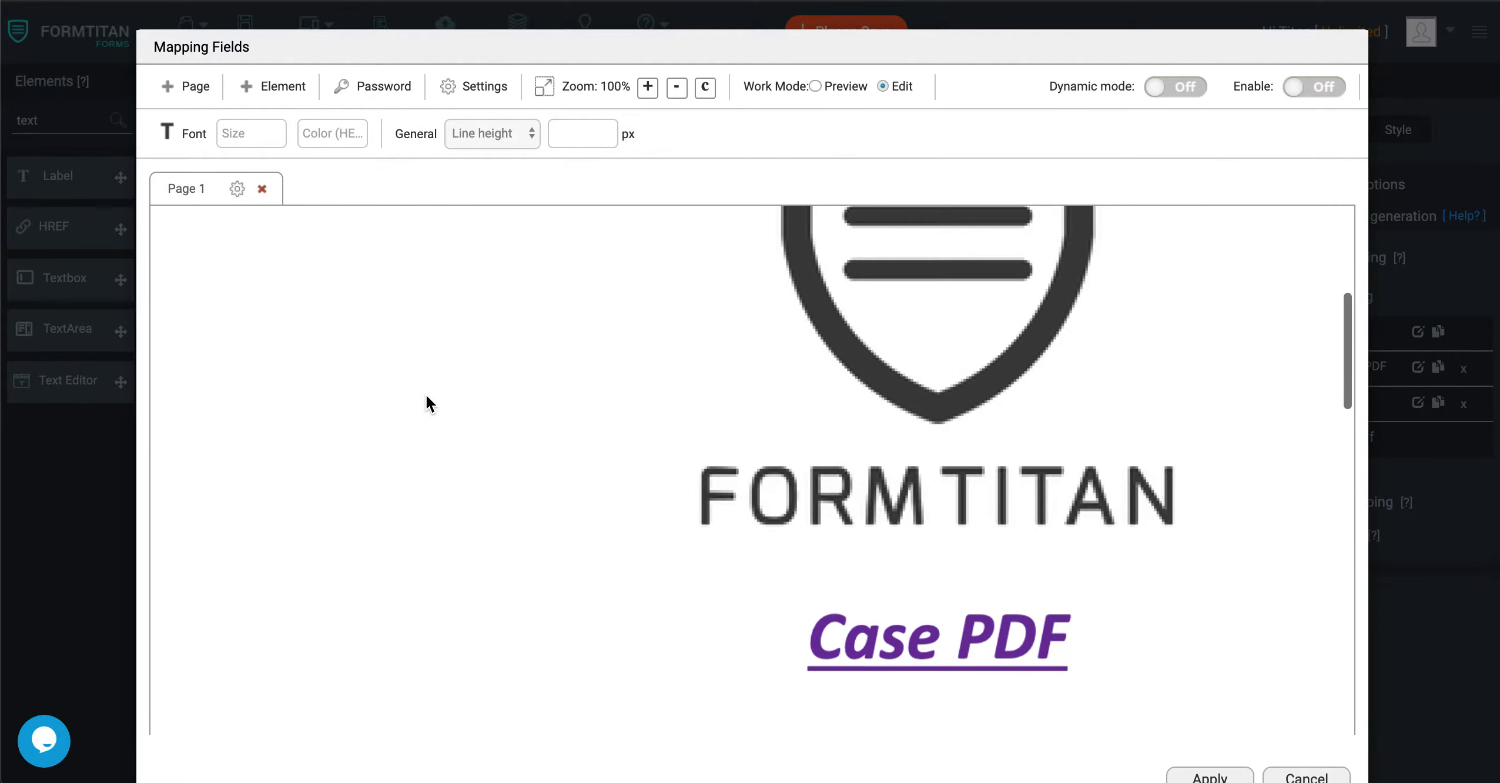
double_click(682, 89)
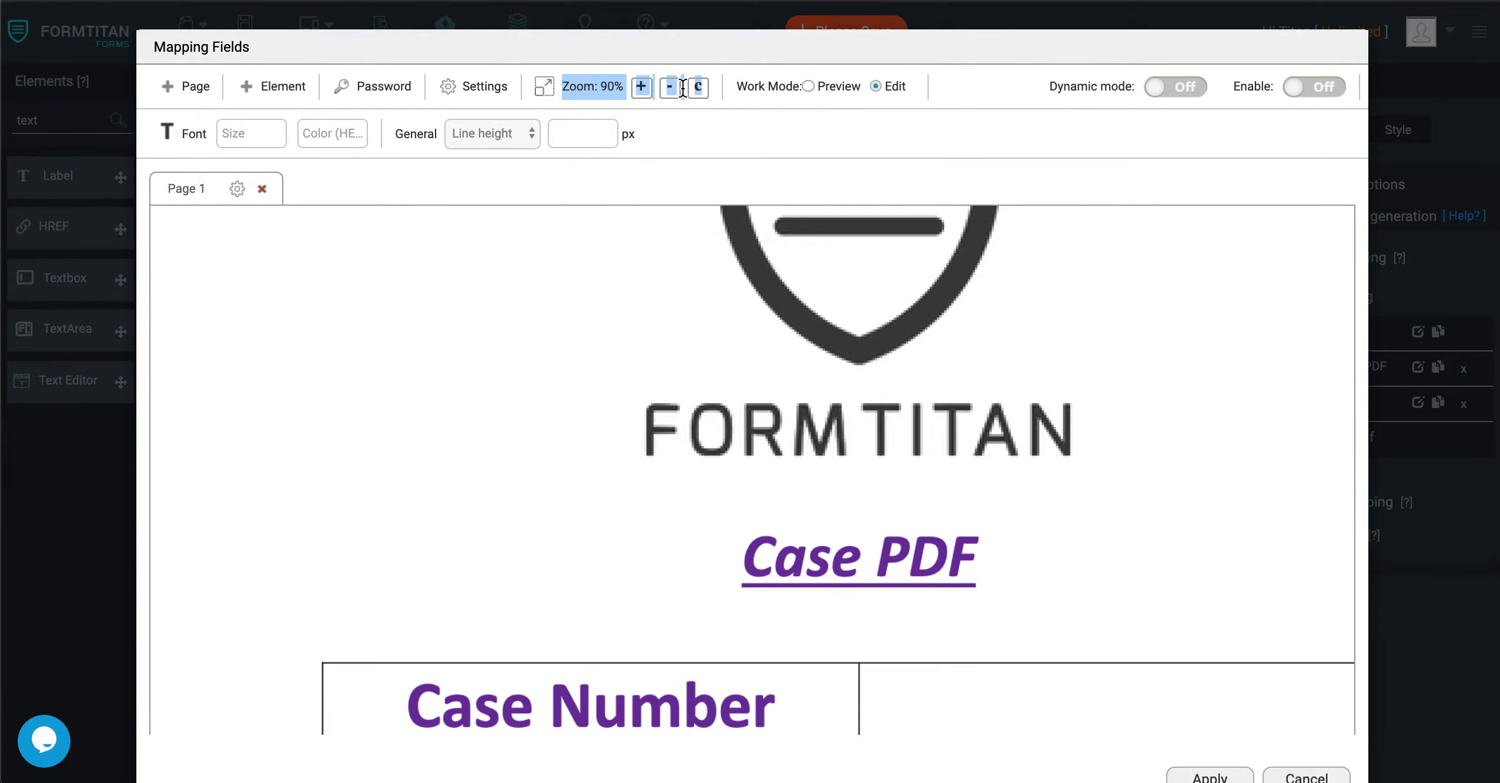
double_click(680, 88)
triple_click(680, 88)
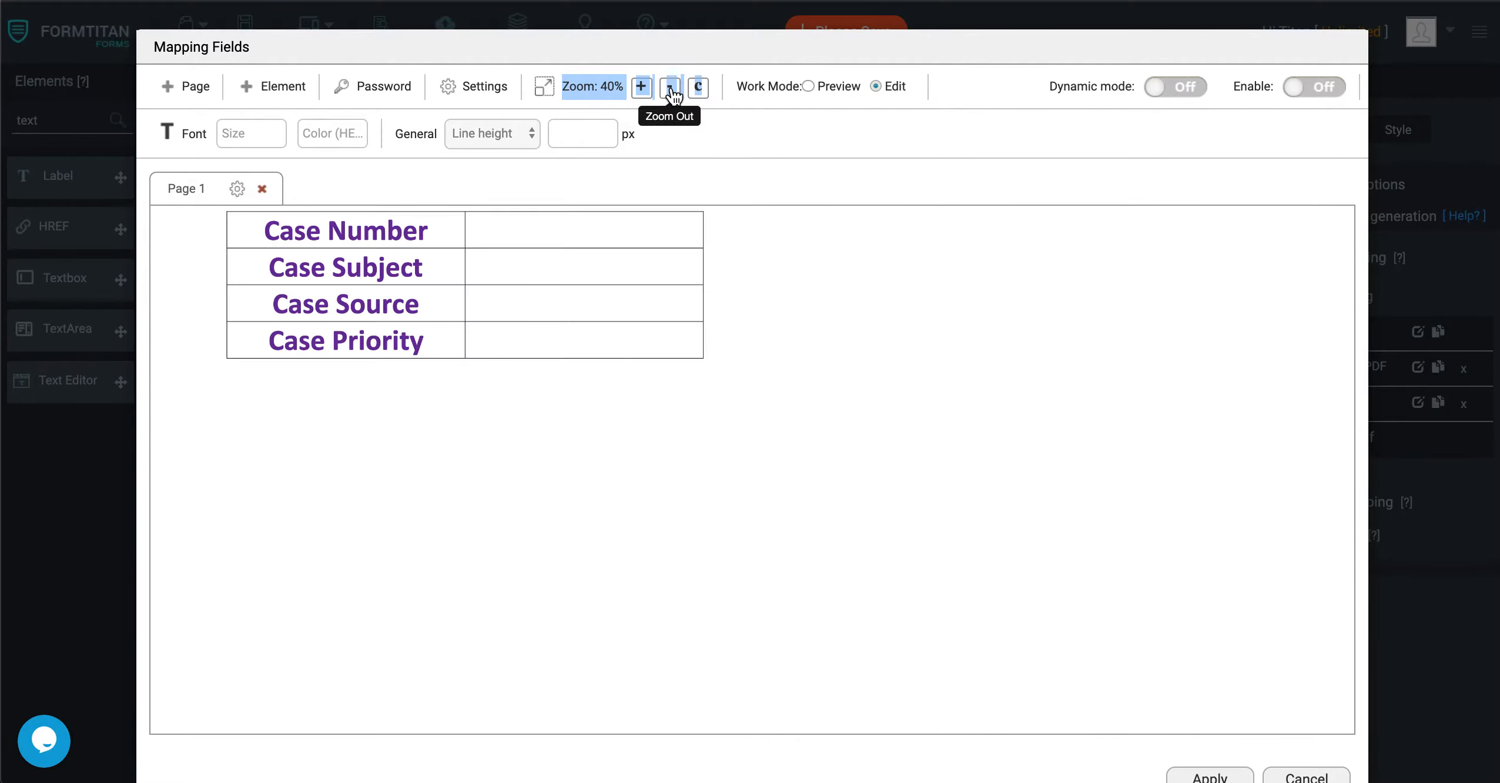
scroll(654, 357, up, 3)
click(383, 90)
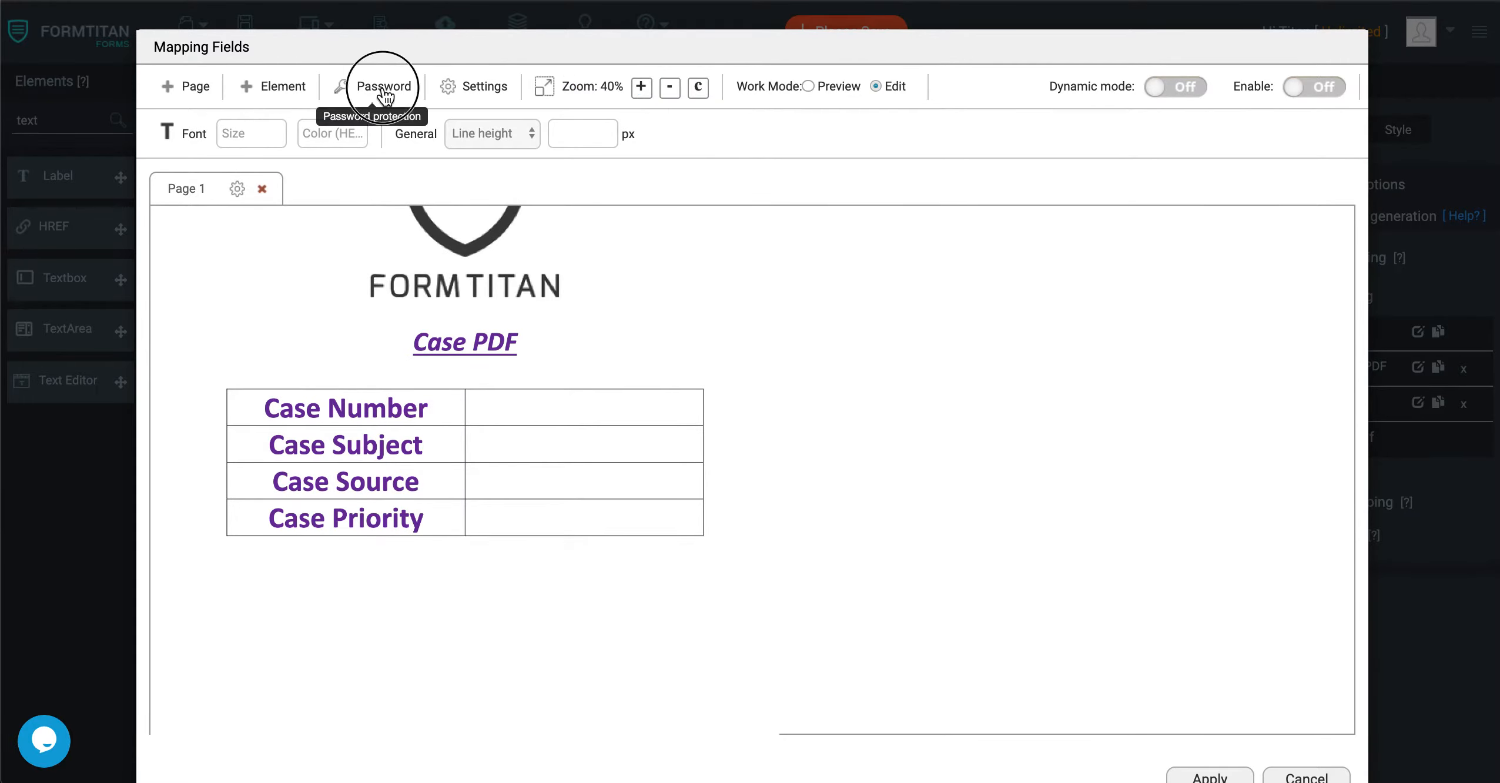
click(953, 311)
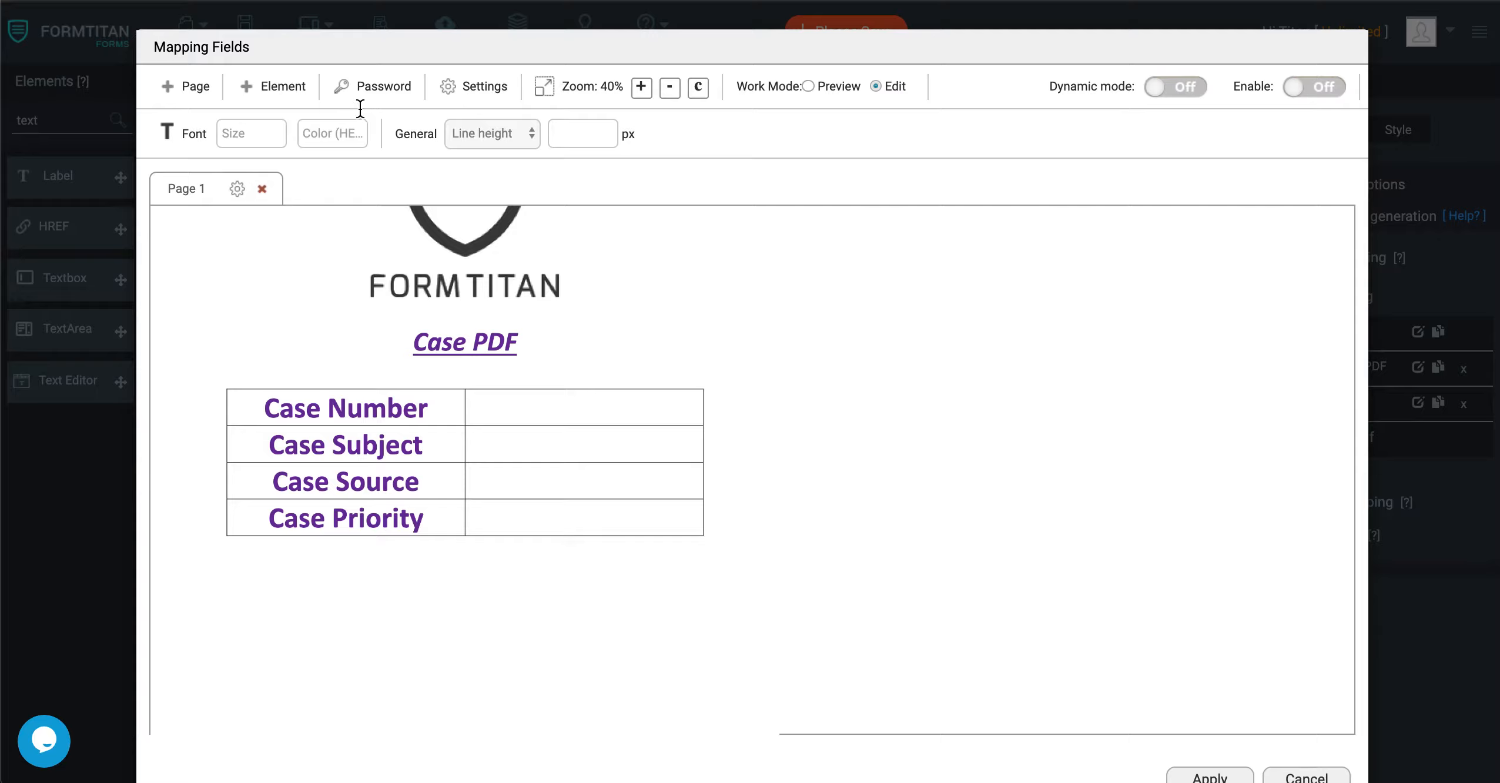
click(277, 91)
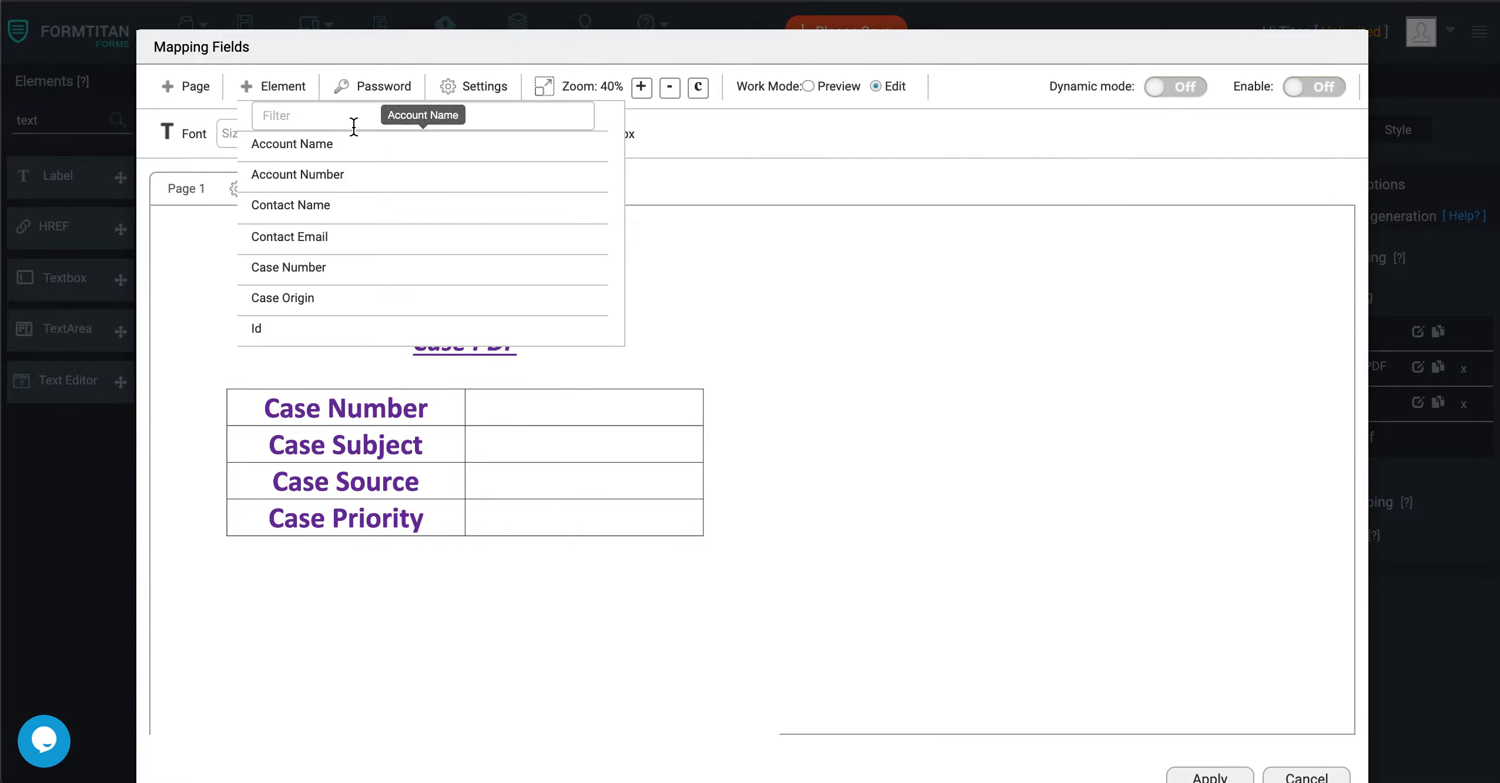
click(305, 268)
click(497, 421)
drag(497, 421, 704, 424)
Insert the Case Origin element and fit it into the blank cell beside the Case Source heading.
click(274, 87)
click(294, 298)
drag(526, 483, 705, 499)
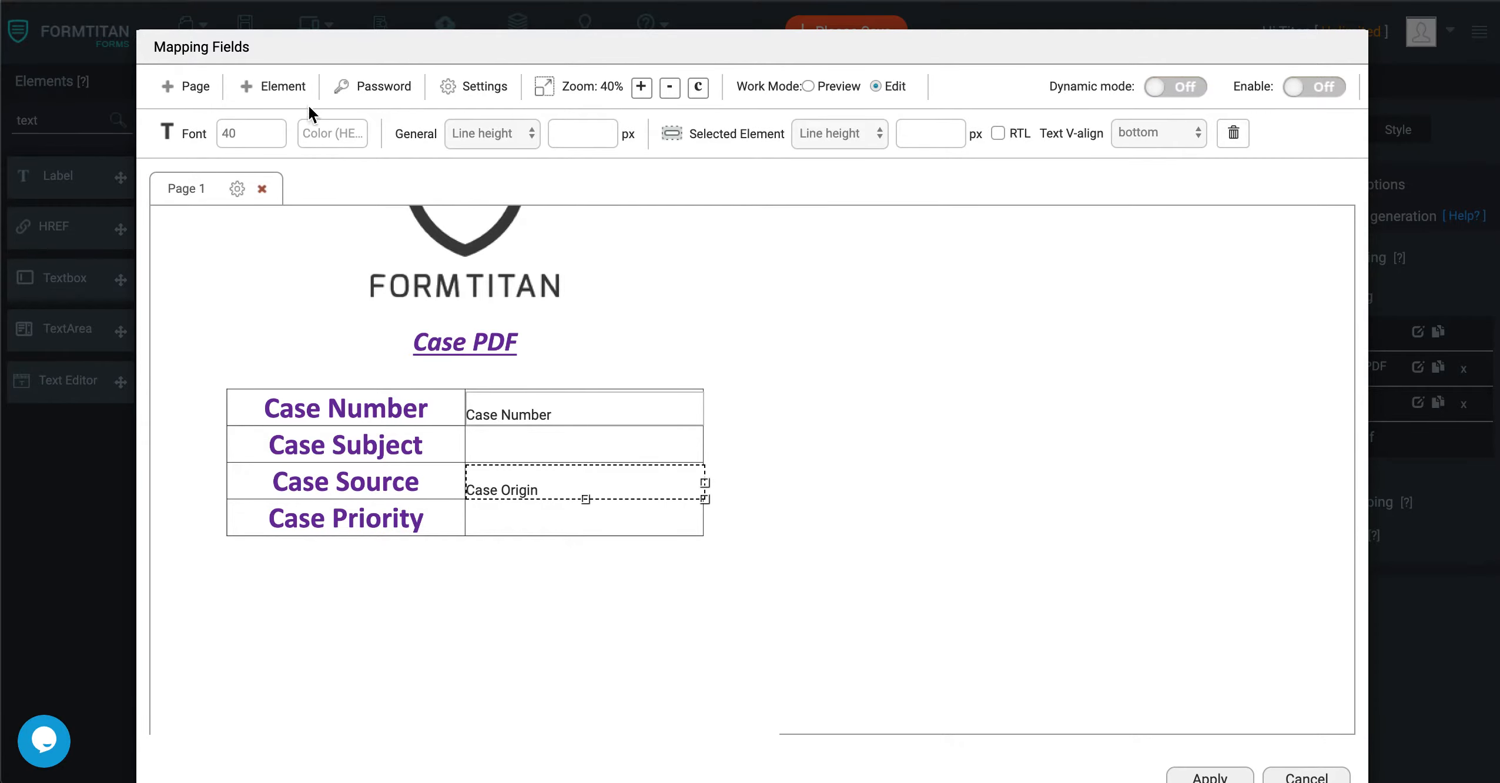
Enable the preview condition in the Case PDF mapping's settings with no condition field selected, and apply the settings.
click(458, 91)
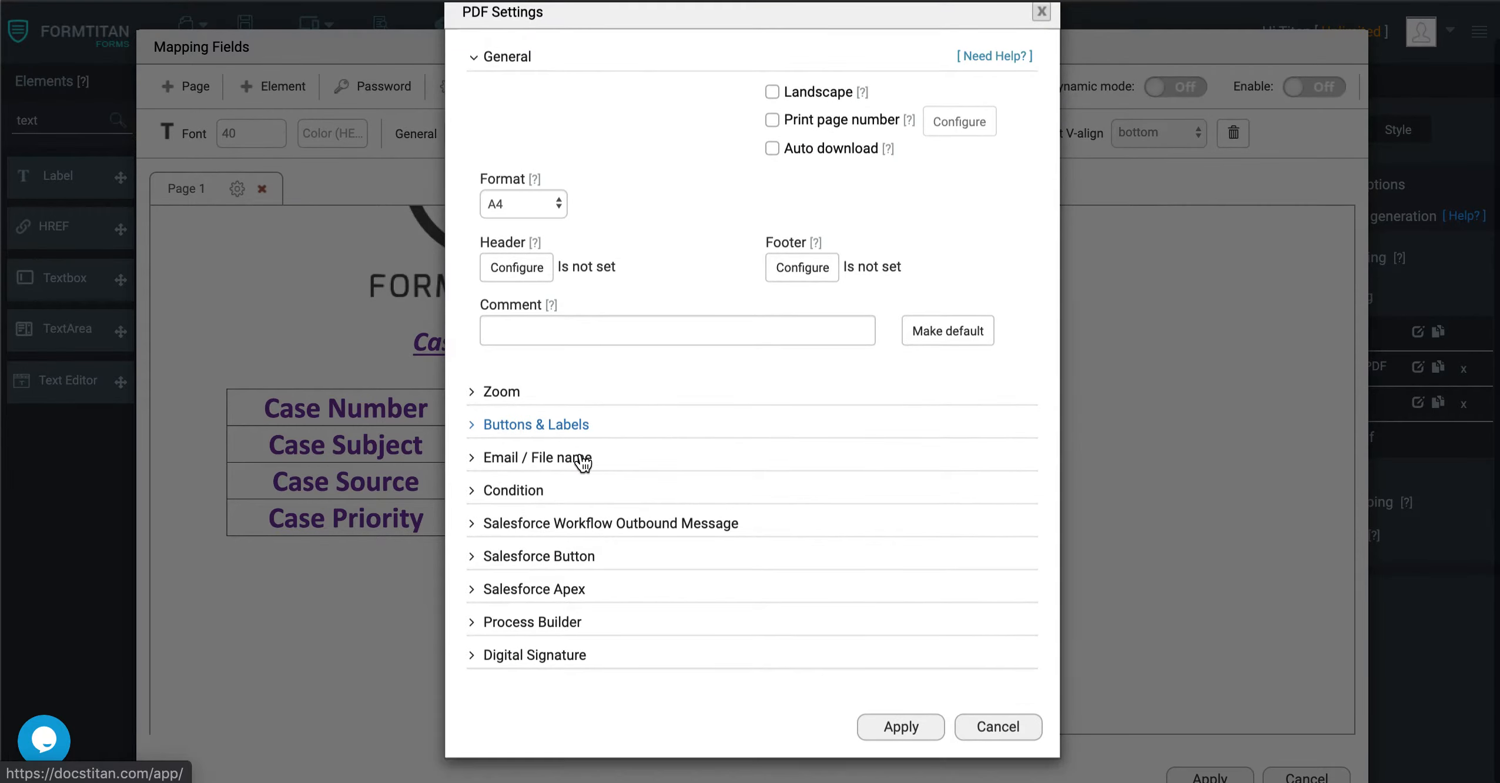
click(535, 490)
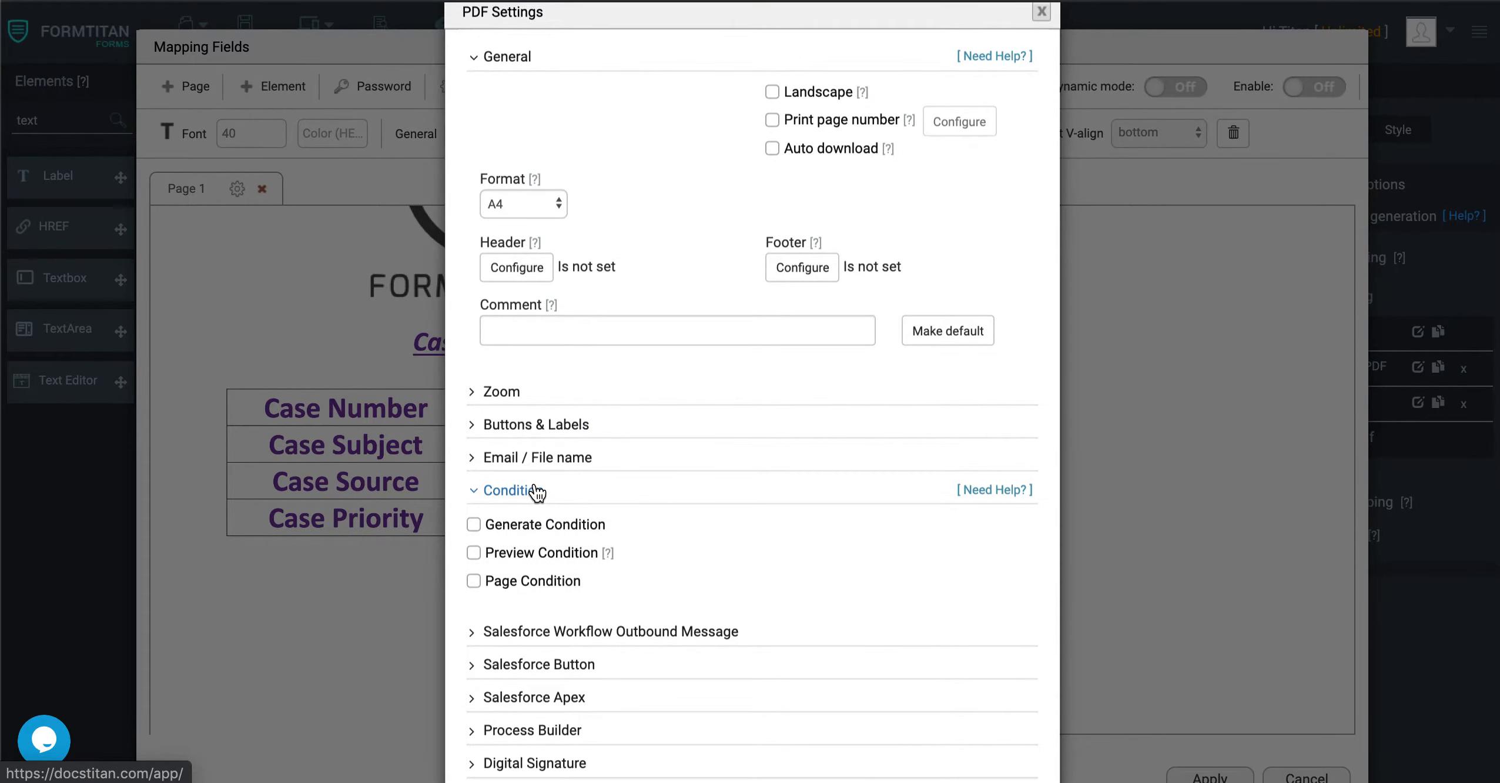
click(474, 553)
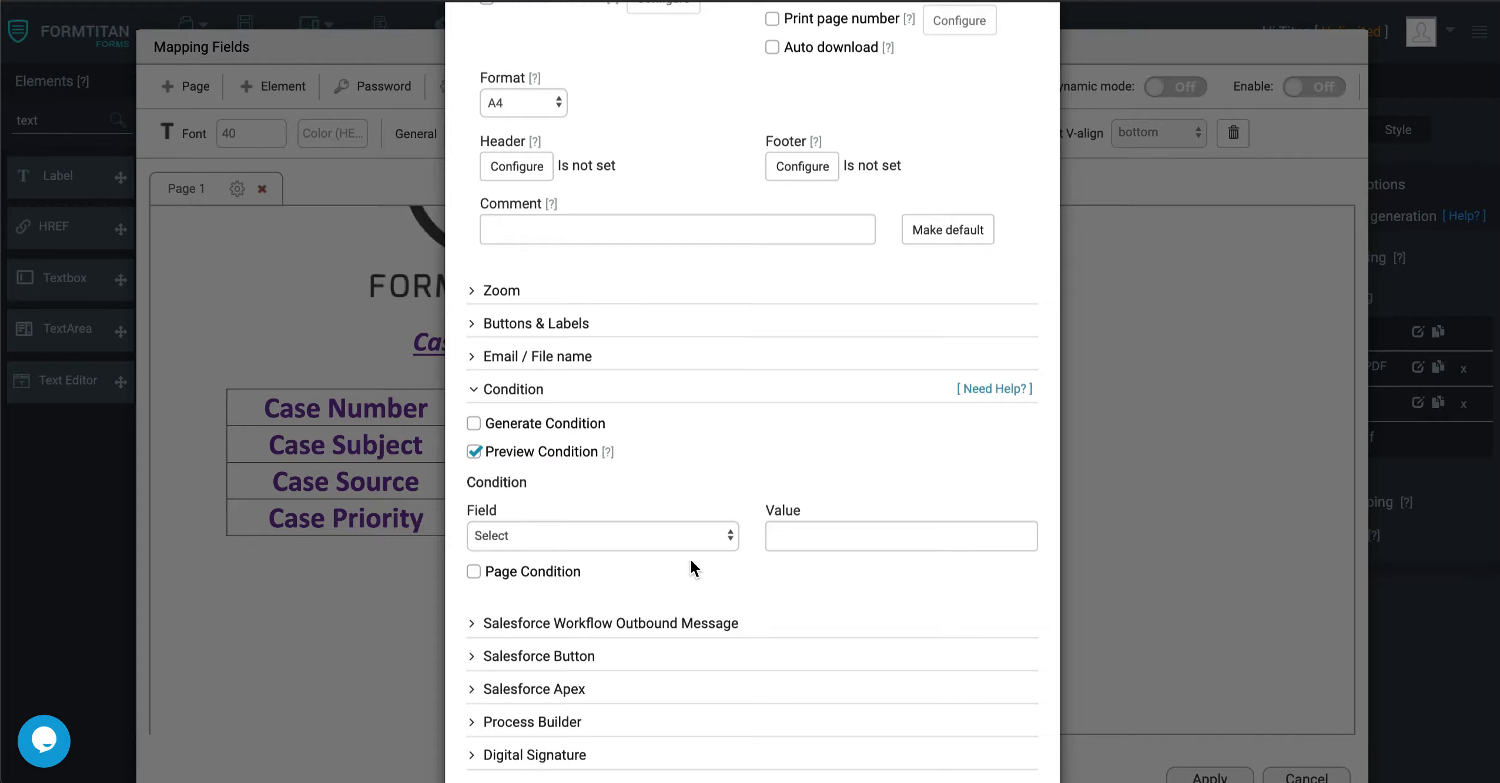
click(682, 541)
click(679, 536)
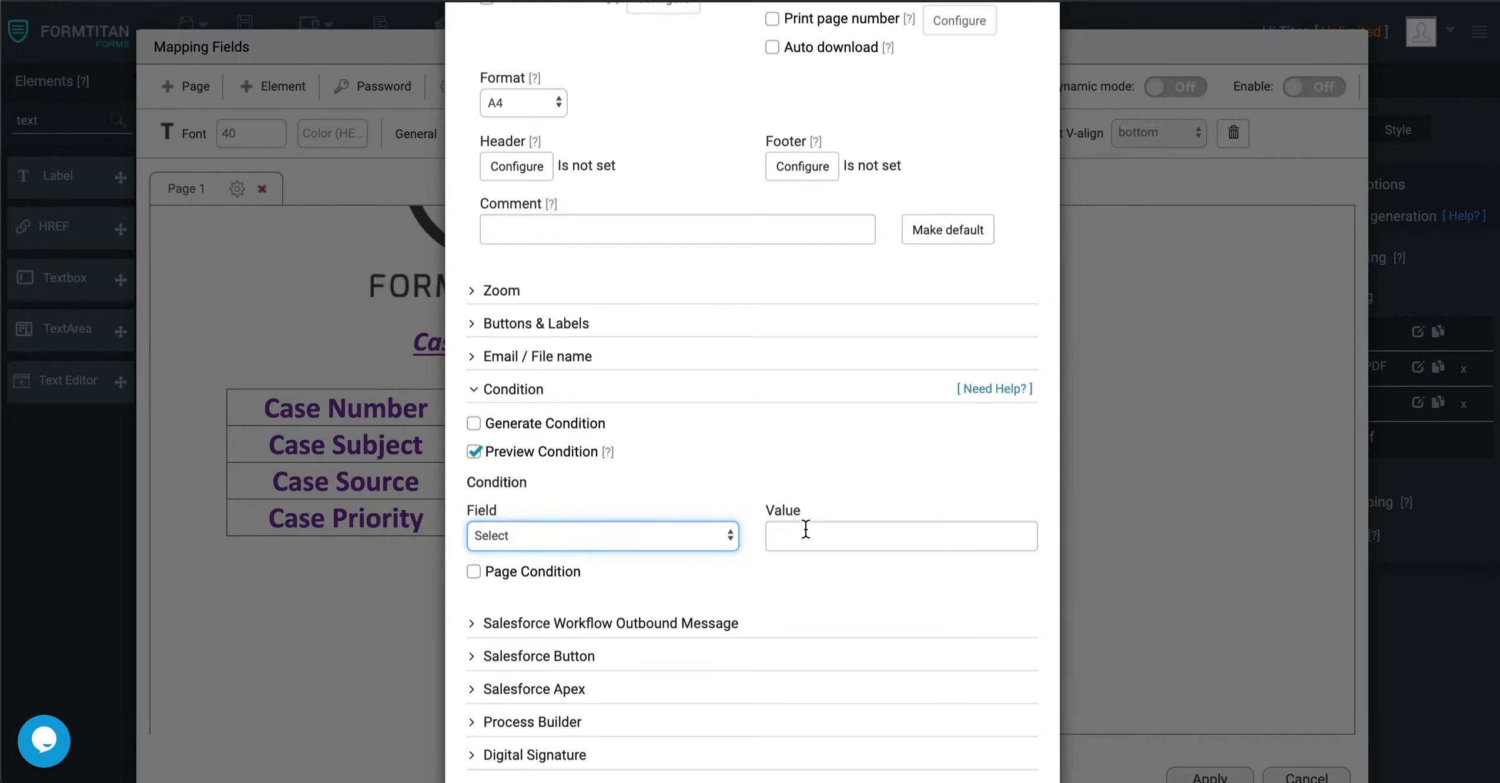
scroll(682, 563, down, 2)
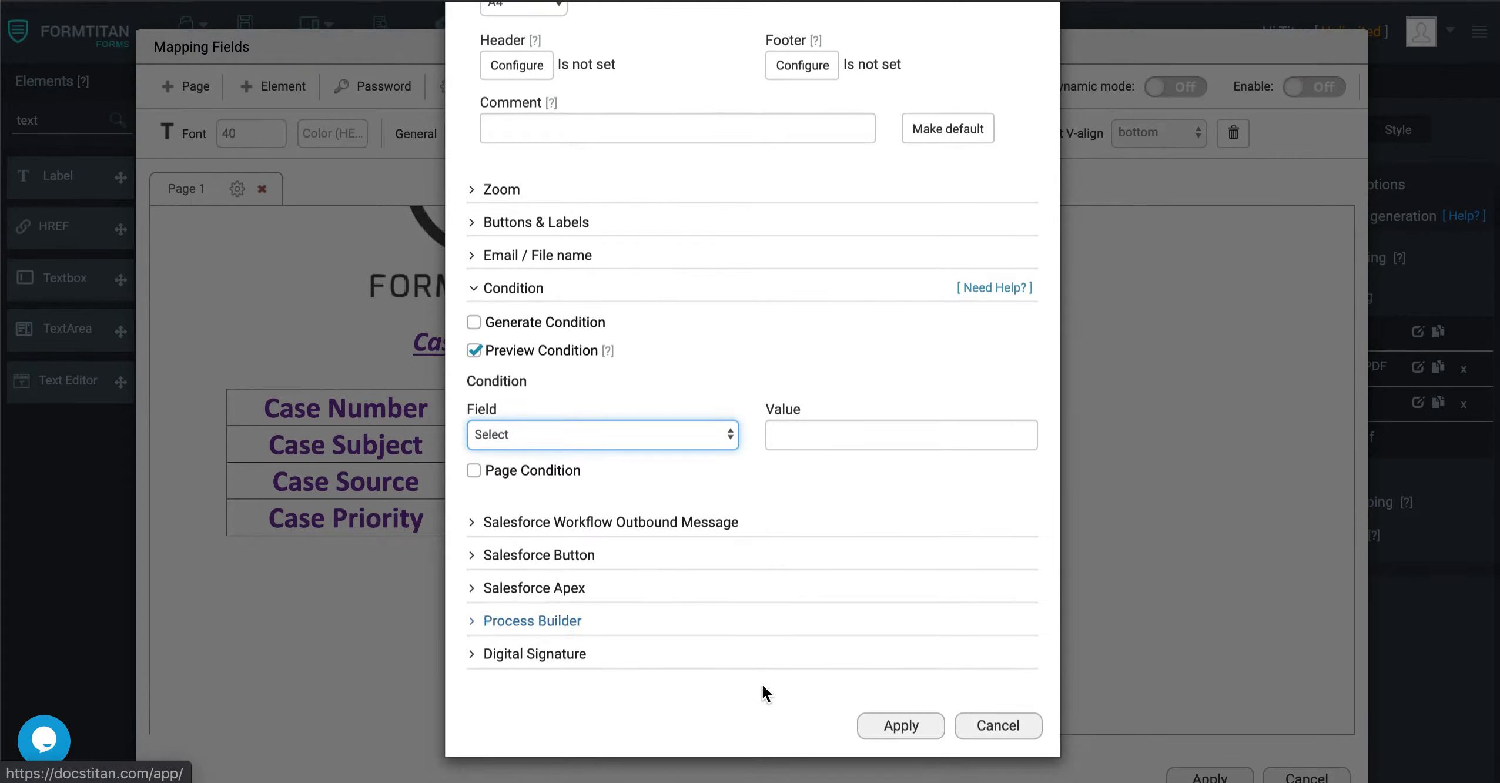
click(911, 716)
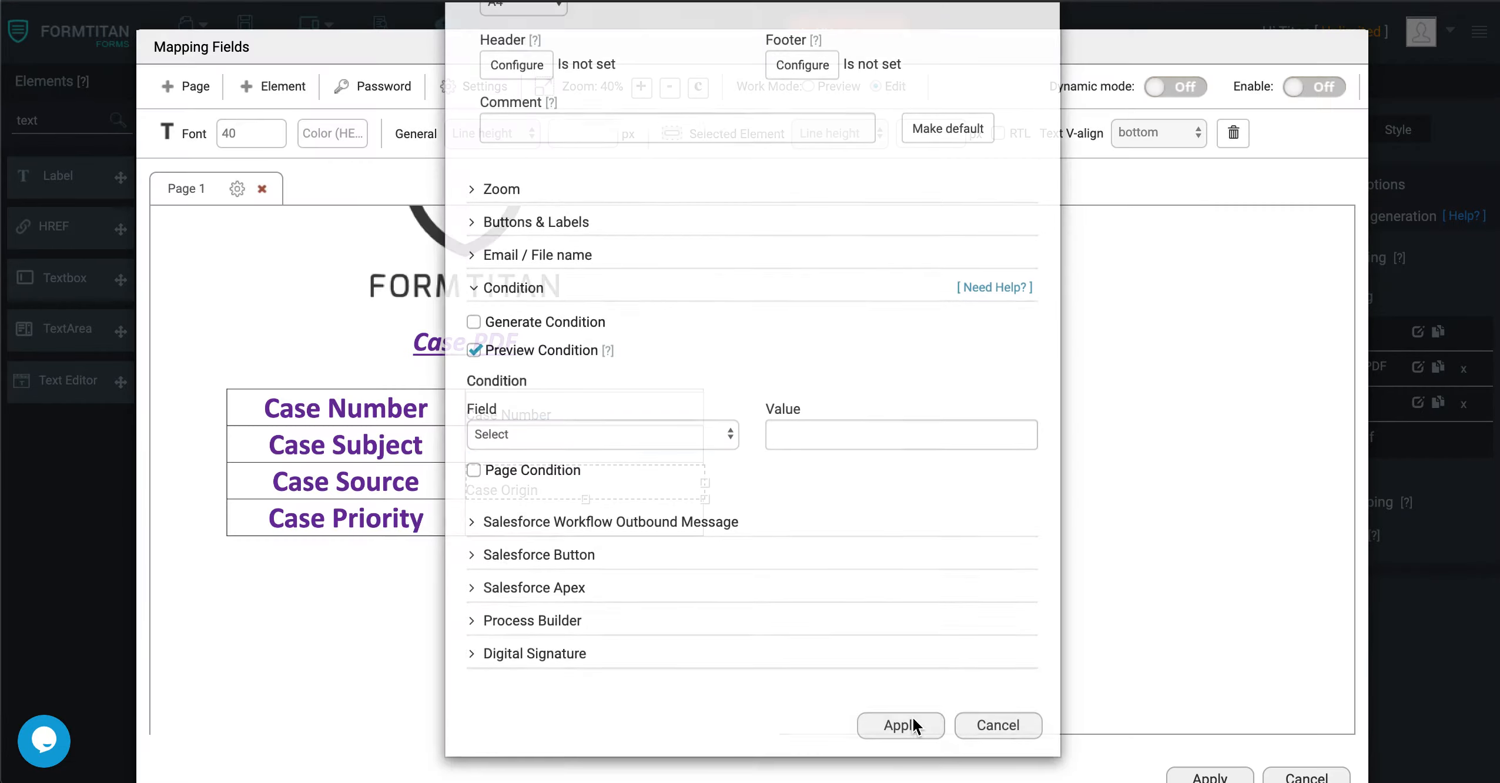
Apply the Case PDF field mapping and save the form.
scroll(979, 691, down, 5)
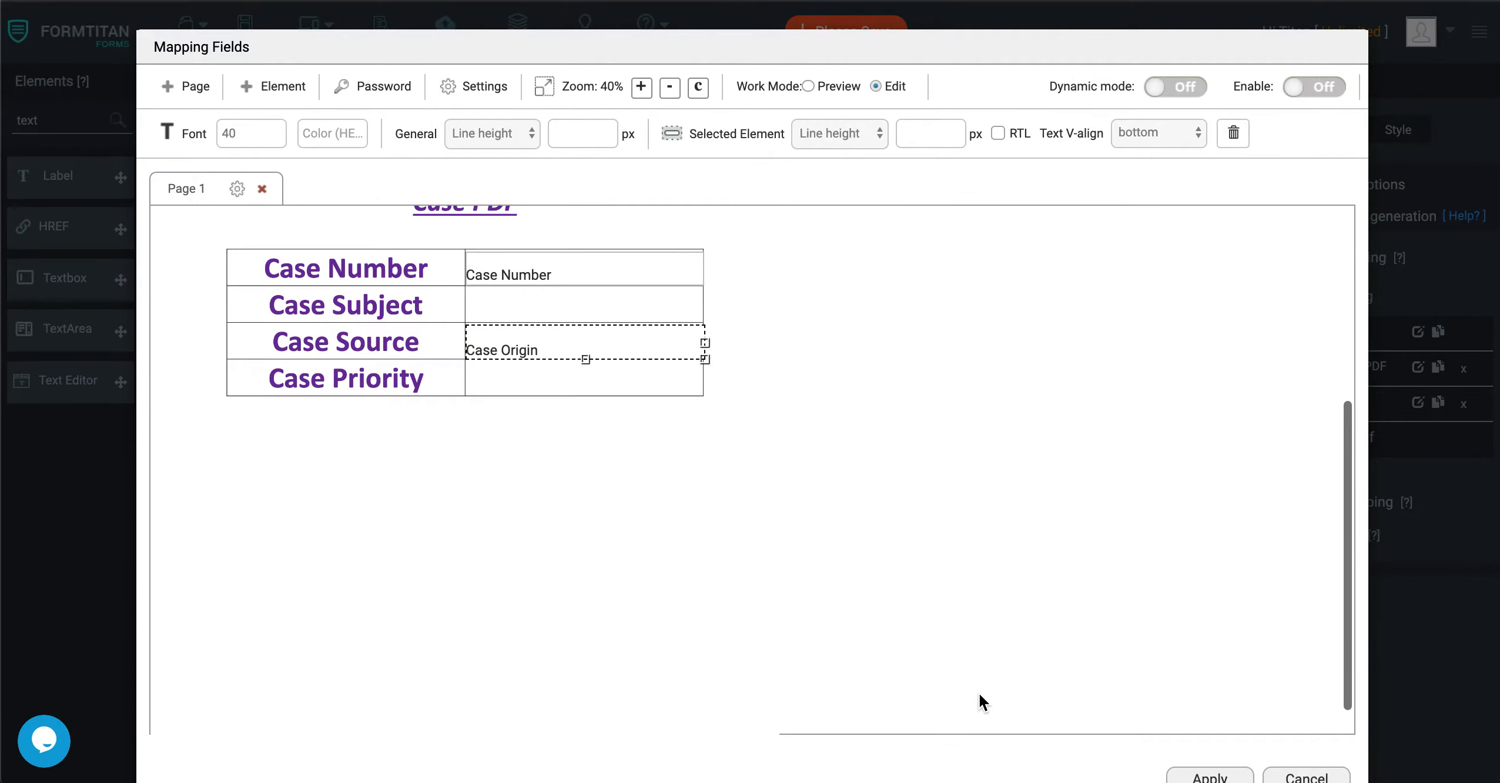
click(1199, 727)
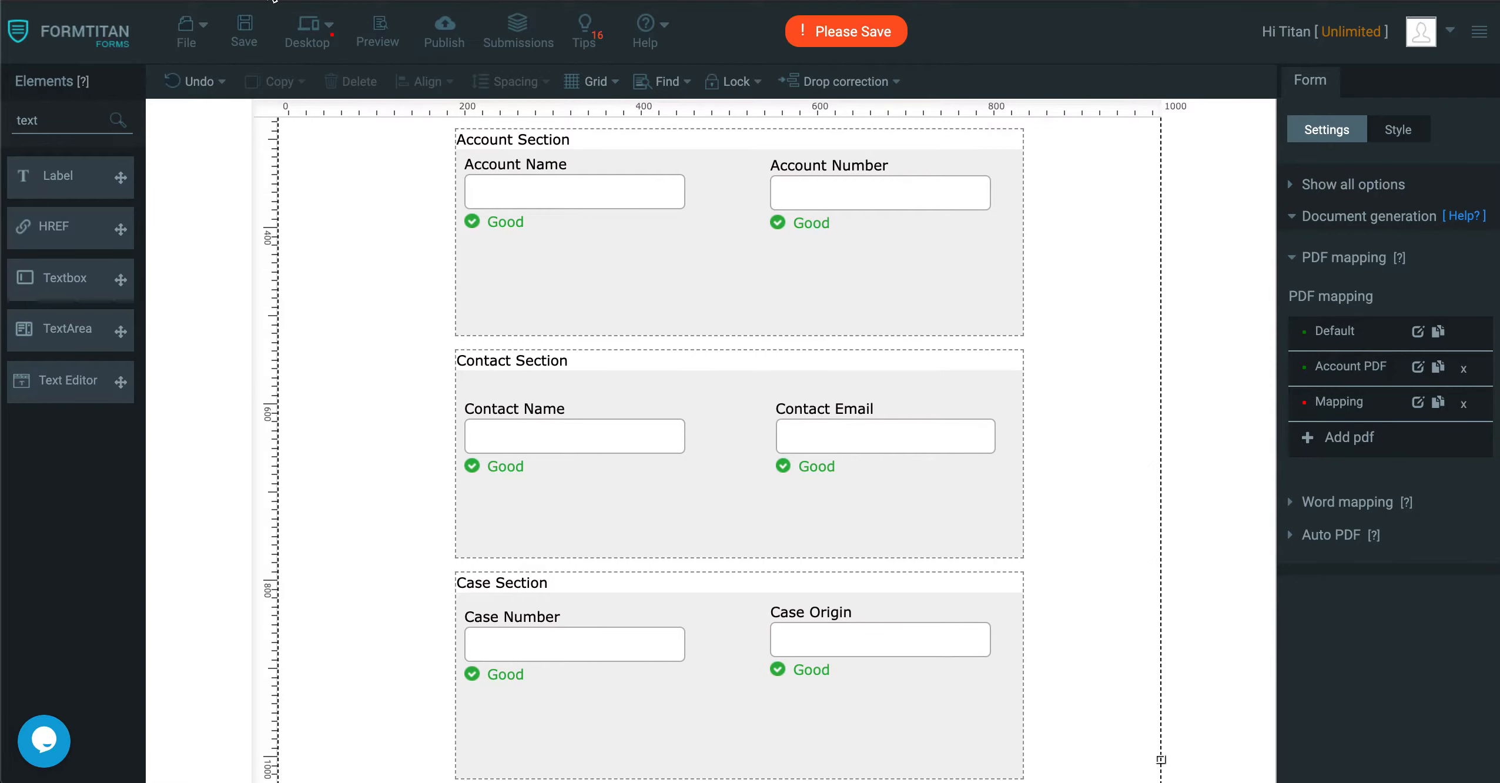
click(244, 31)
Place a DropDown element in the form's upper-left corner, beside the Salesforce logo.
scroll(389, 274, up, 5)
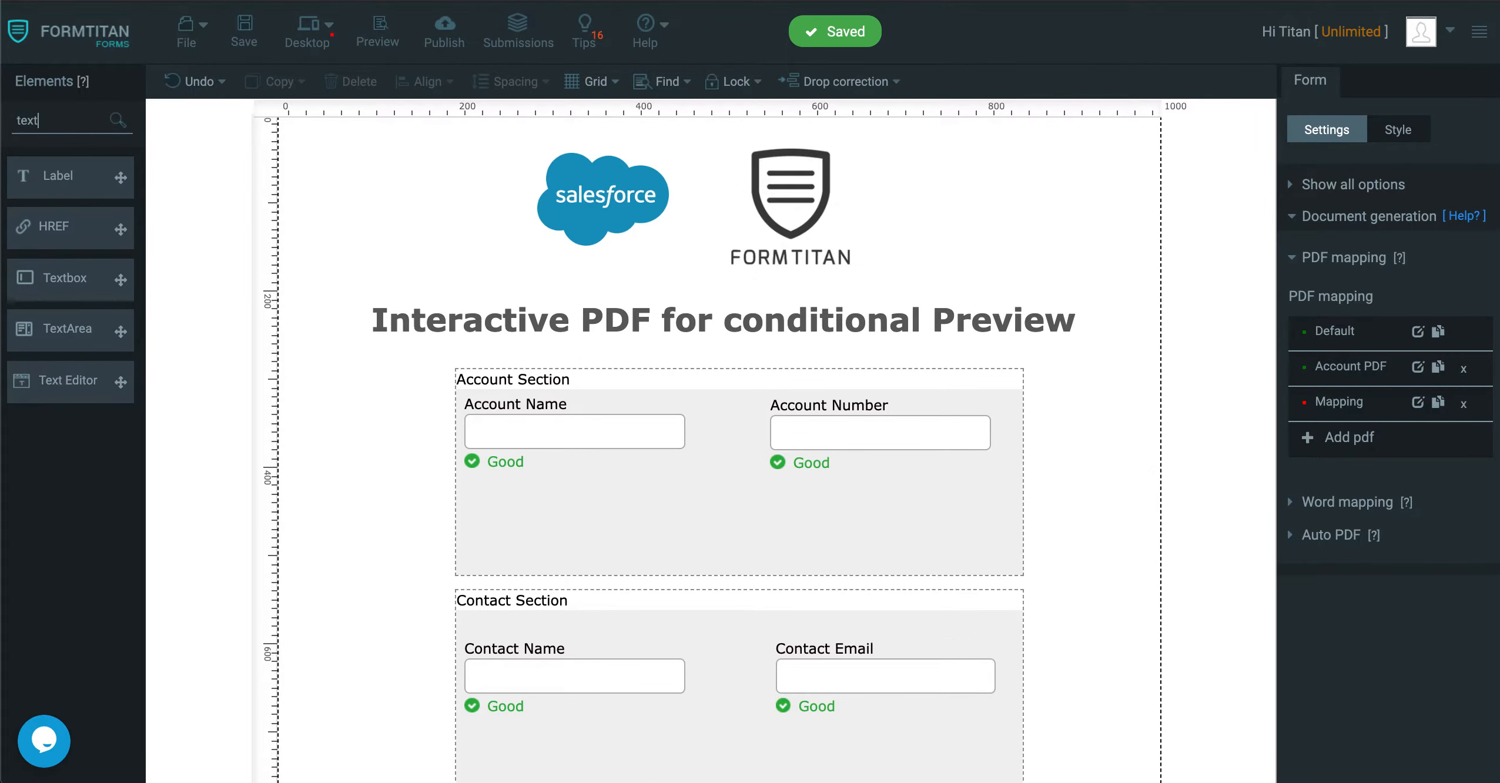
double_click(27, 120)
text(drop)
drag(23, 177, 317, 159)
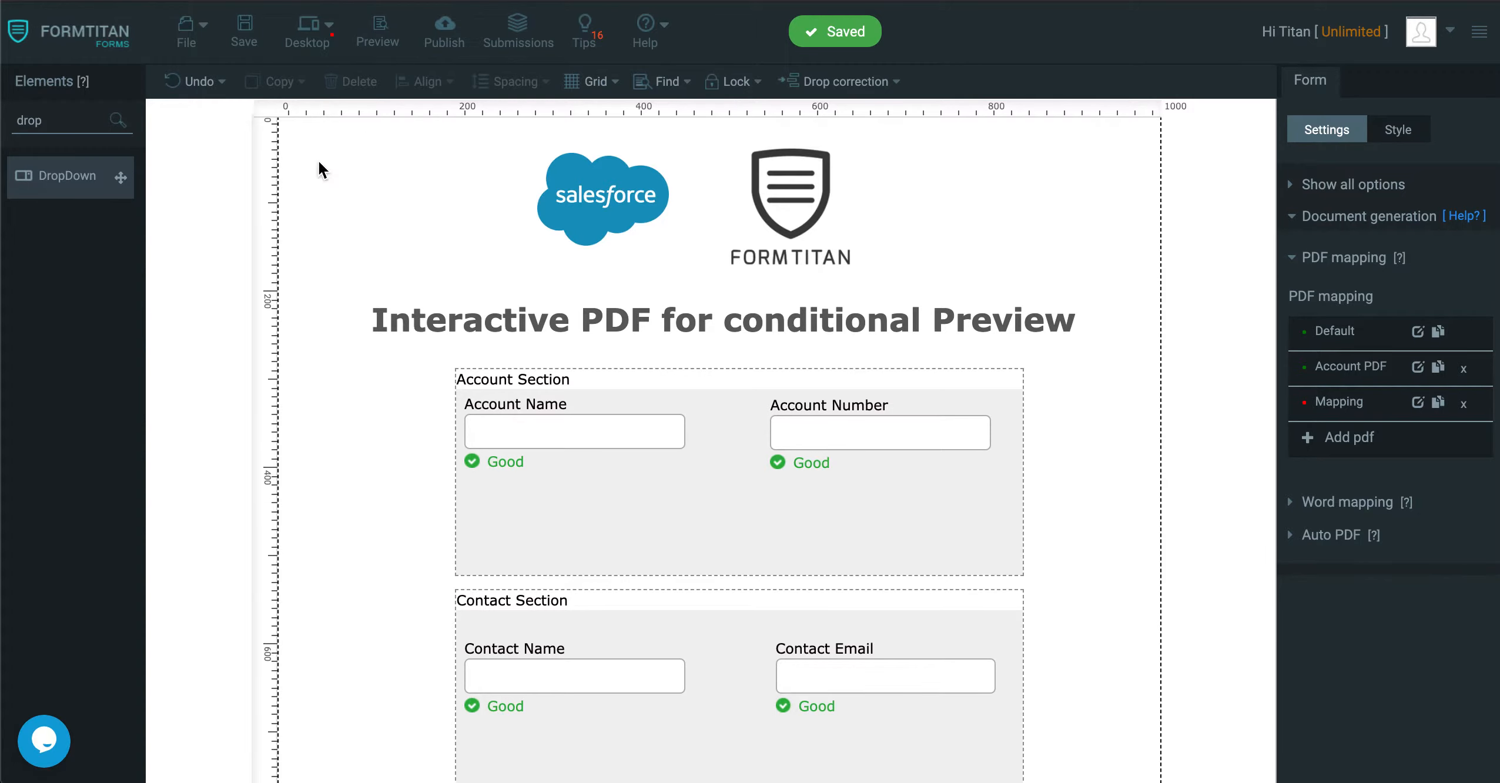
Label the dropdown "Which PDF would you like to view?".
double_click(1347, 241)
text(Which PDF would you like t)
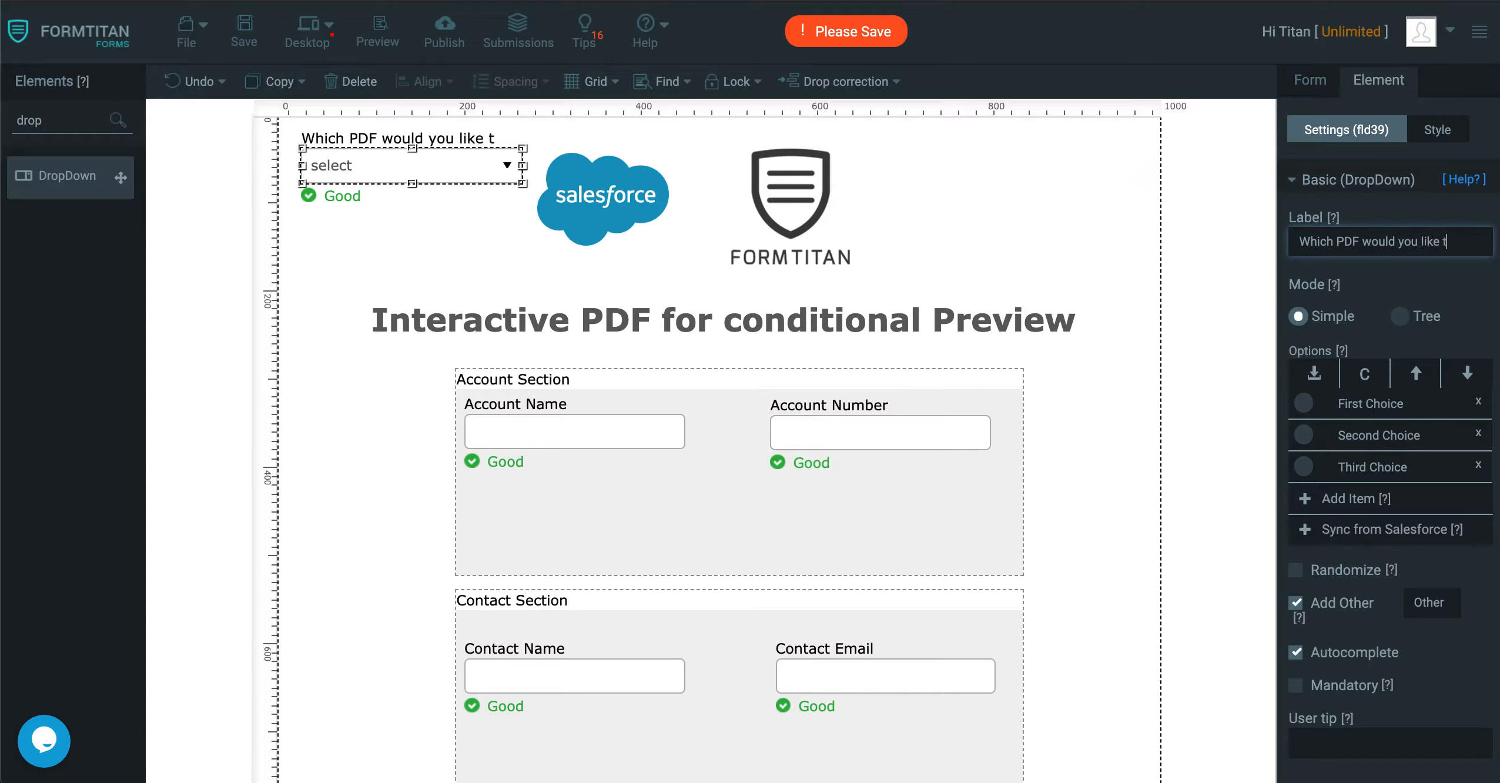
text(o view?)
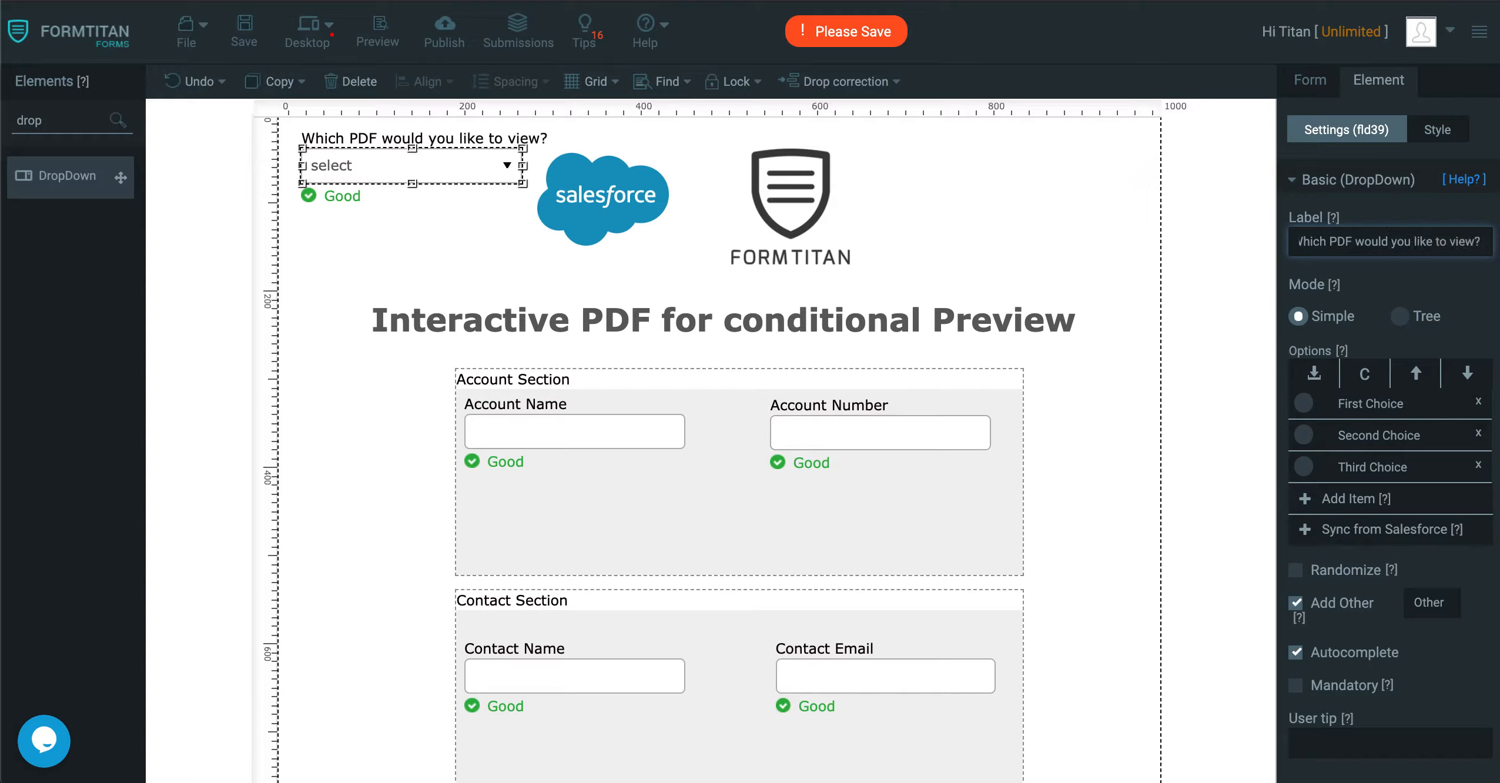
Rename the dropdown's first two options as Account and Contact.
click(1422, 403)
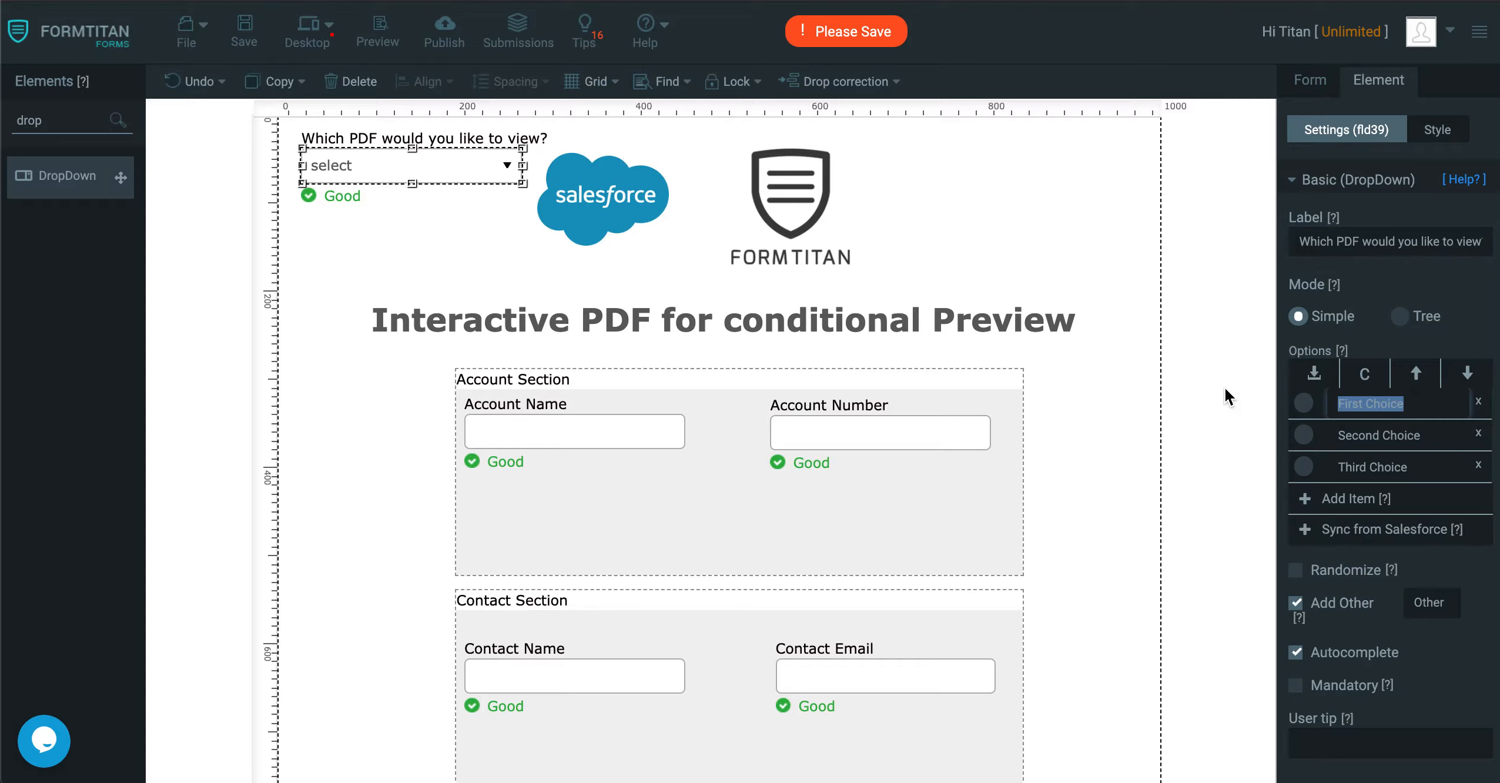
text(Account)
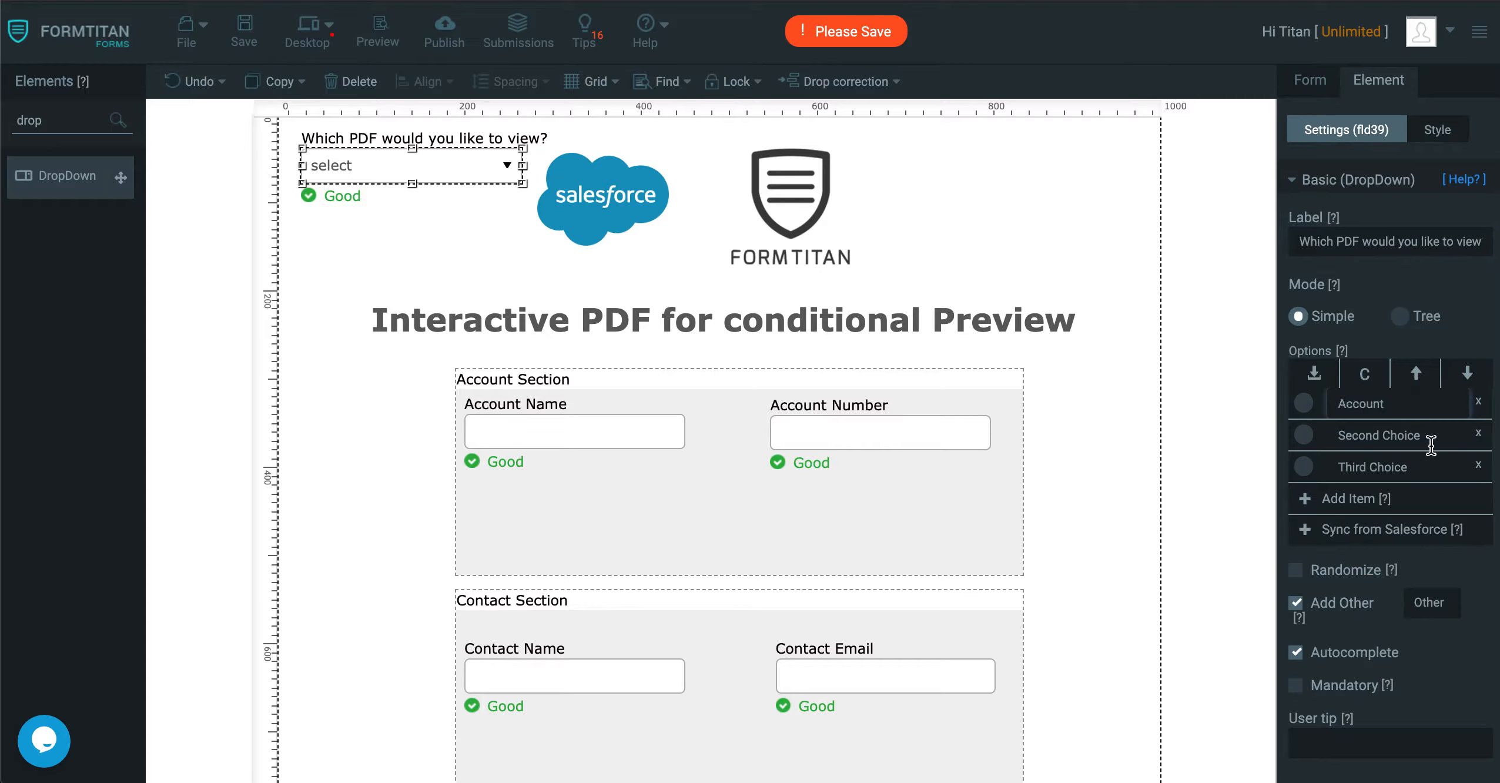
click(1429, 446)
text(Contact)
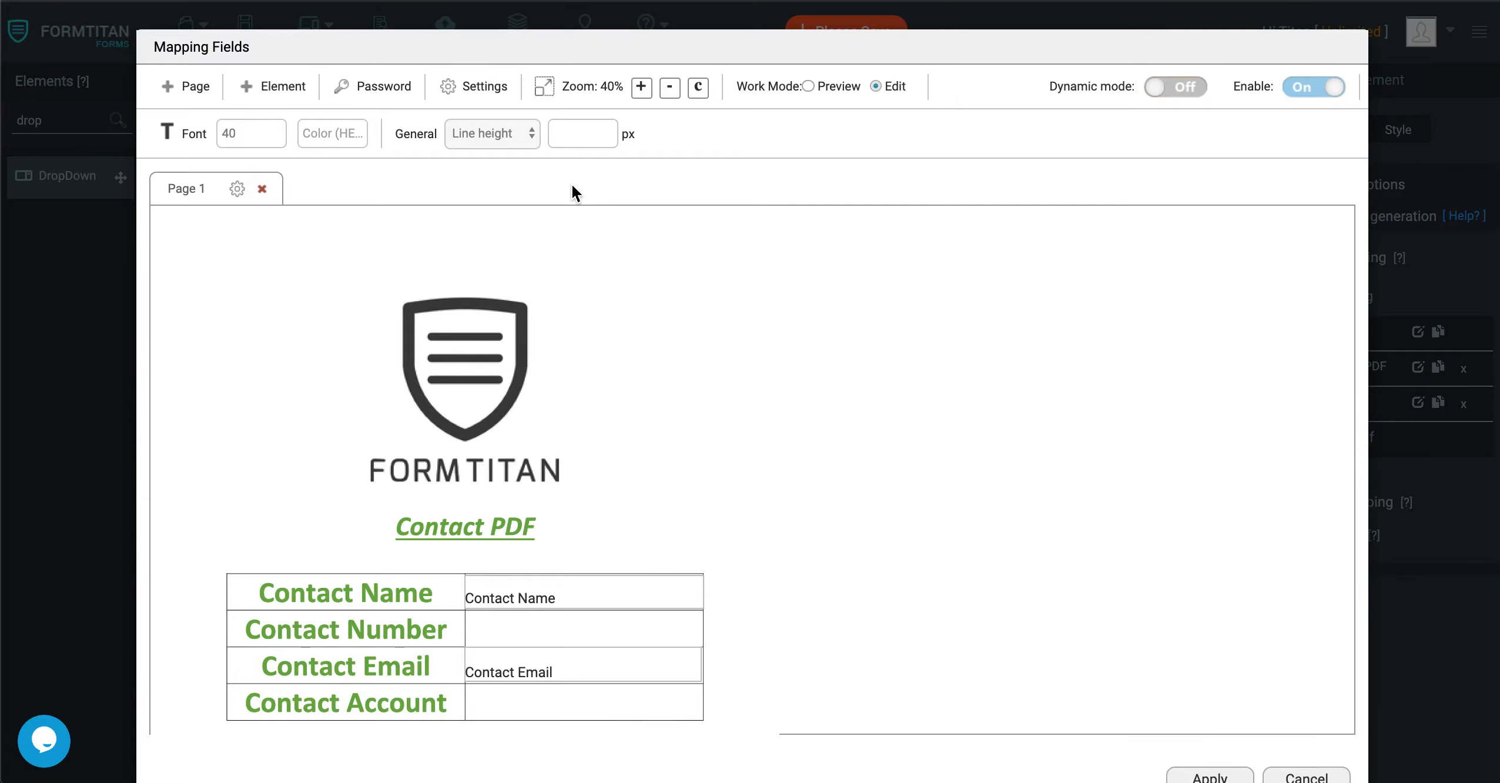
Set the Default PDF mapping's comment to Contact PDF, enable its preview condition with no field selected, and apply the settings and mapping.
click(484, 86)
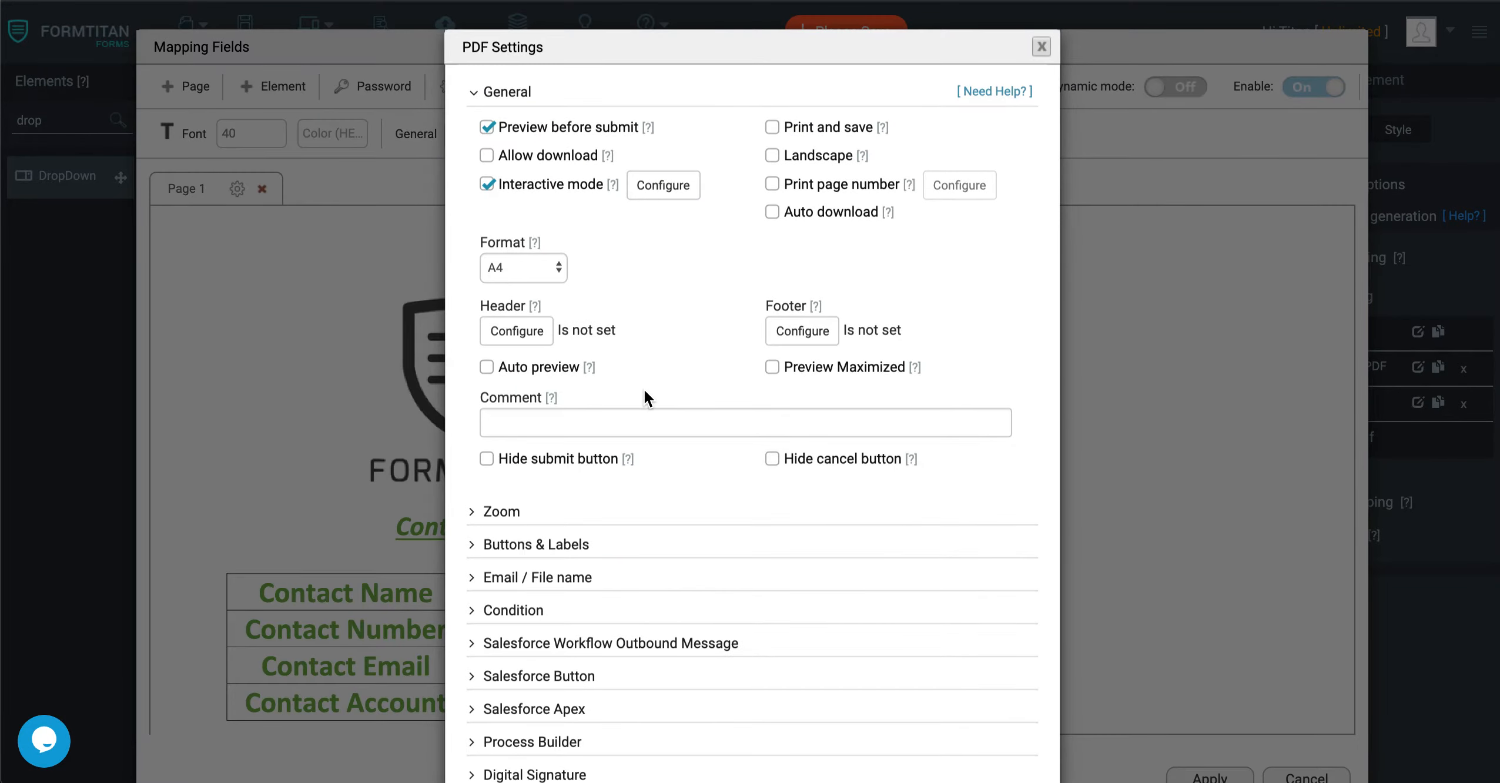
click(614, 422)
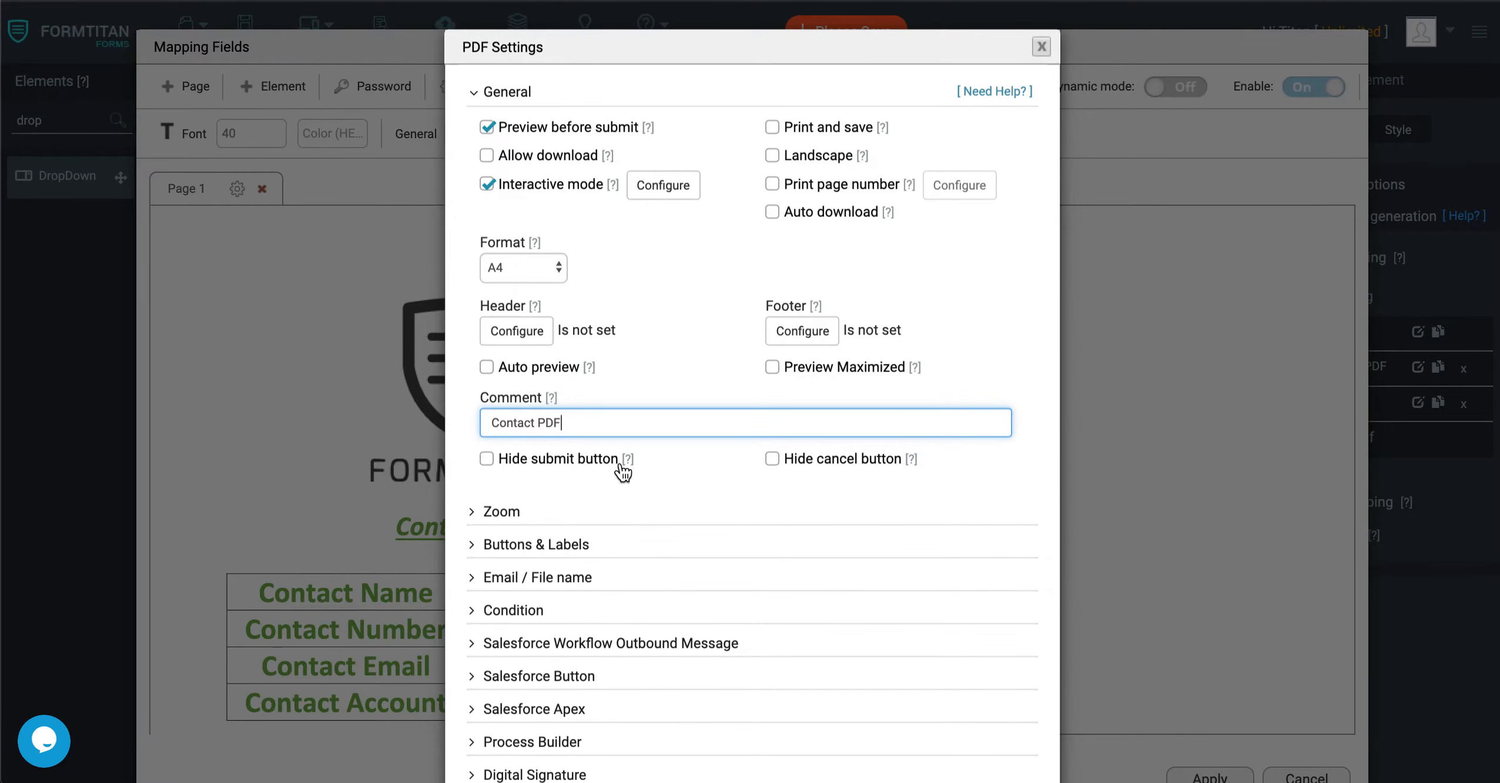
scroll(671, 663, down, 2)
click(553, 496)
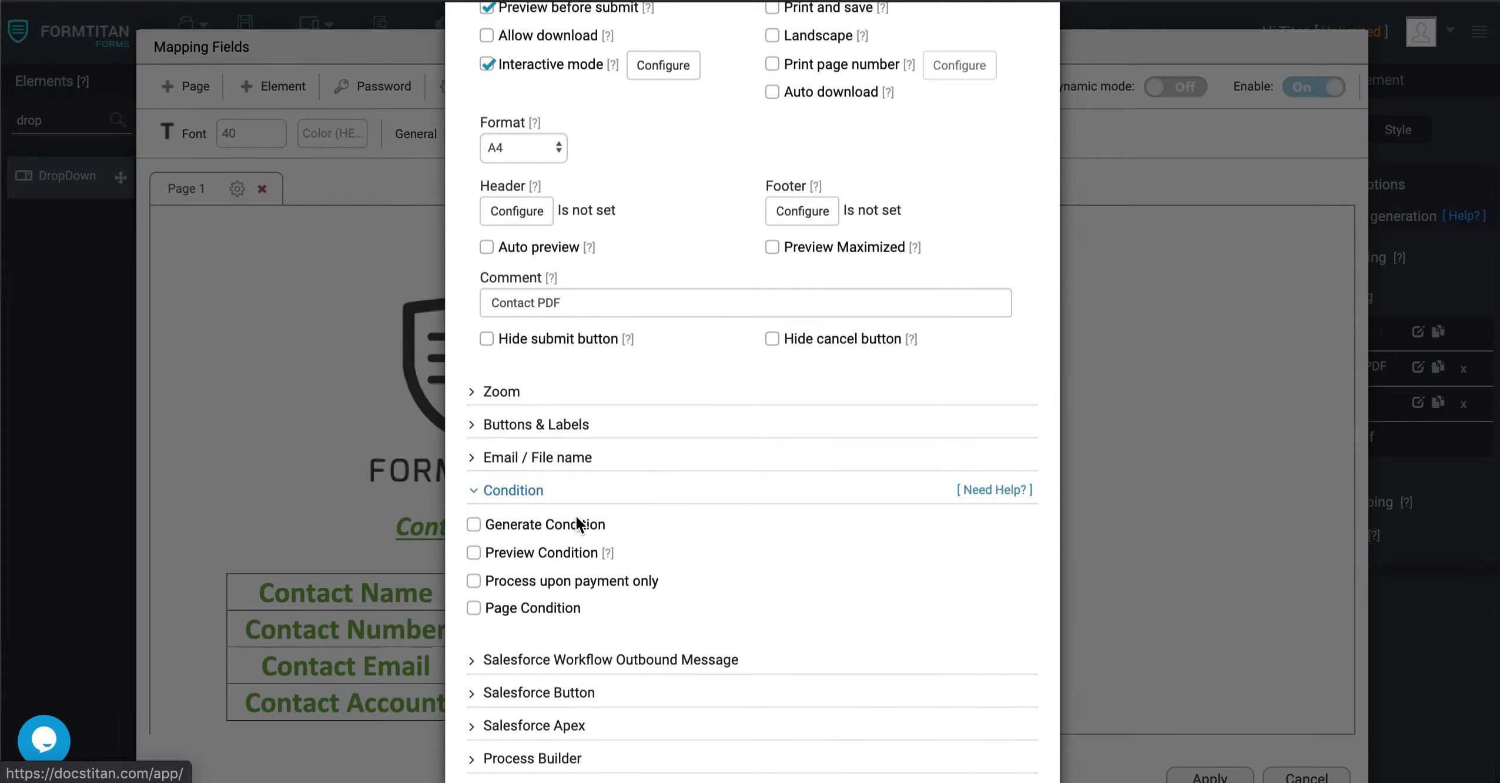
click(473, 552)
click(551, 636)
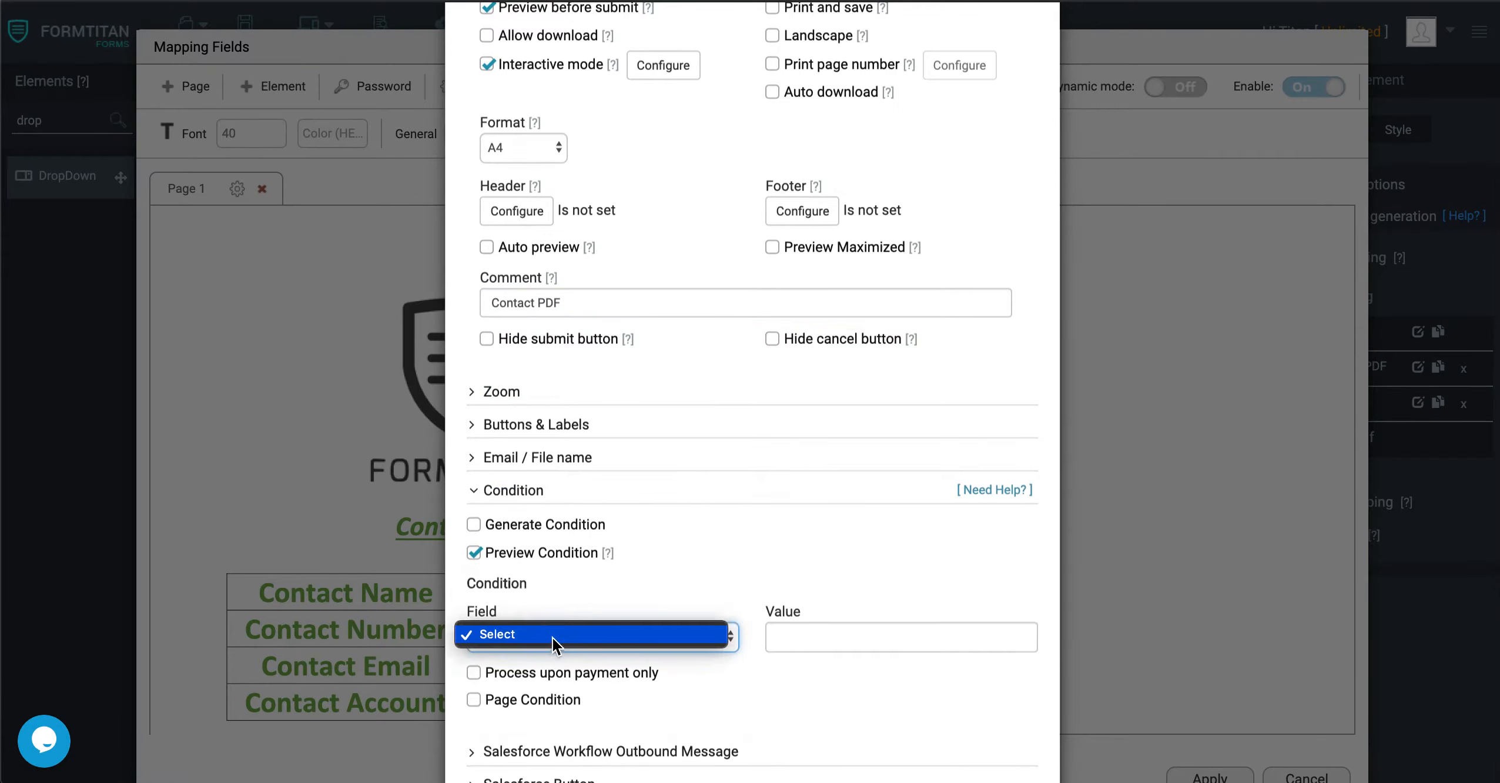
click(551, 635)
scroll(636, 564, down, 4)
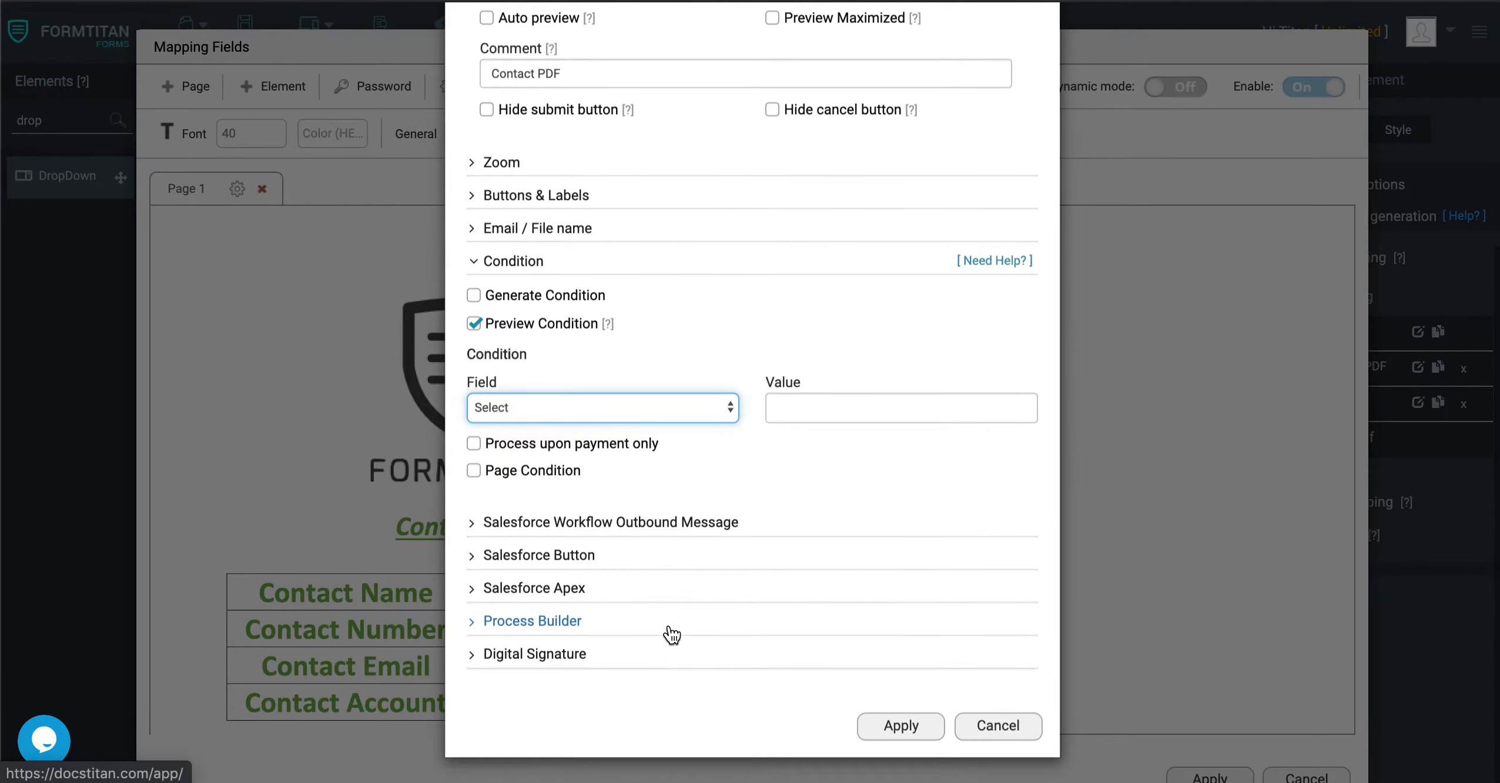
click(899, 725)
scroll(1038, 658, down, 6)
click(1209, 773)
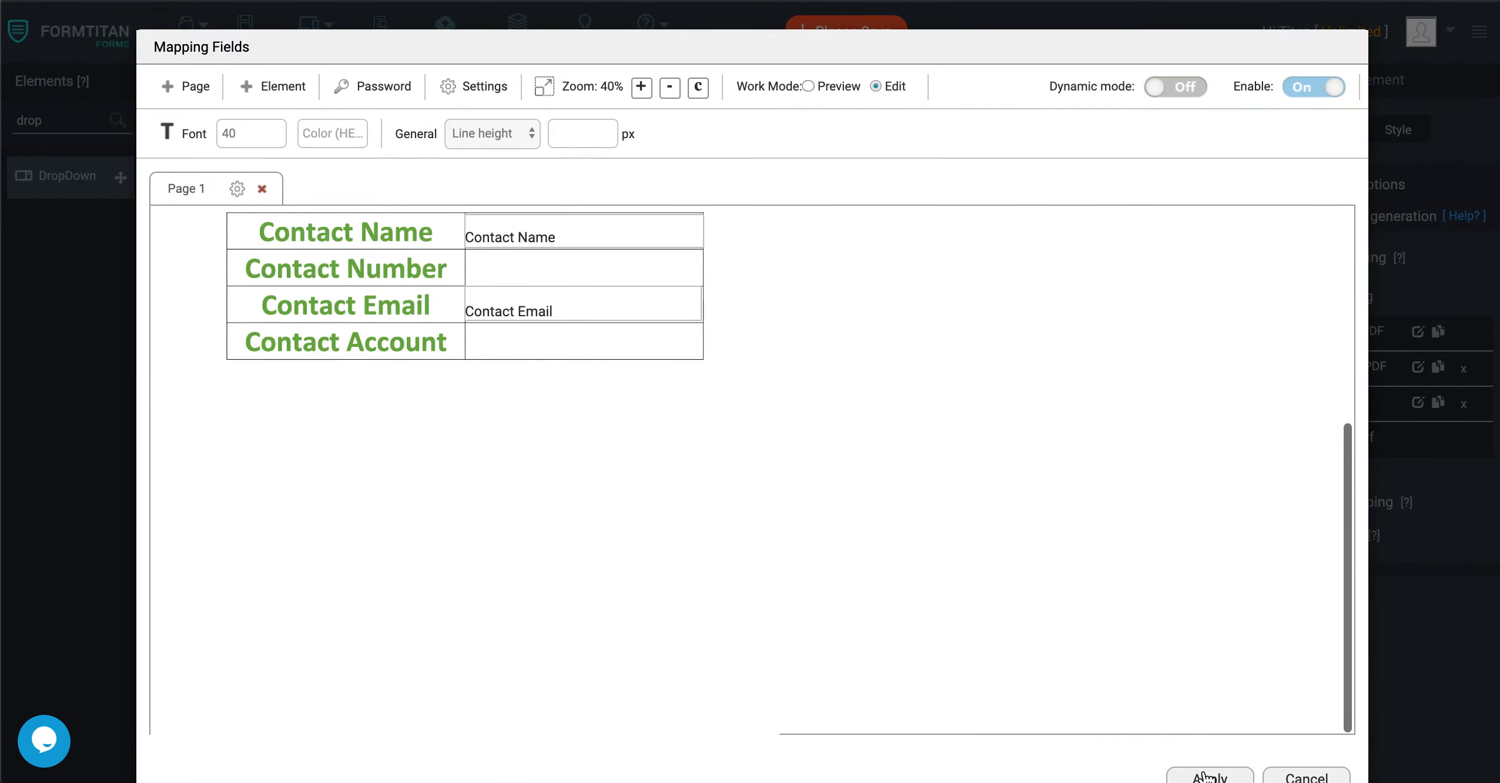
Find the Hidden element and place it in the form's upper-right corner, beside the FormTitan logo.
key(BackSpace)
key(BackSpace)
key(BackSpace)
key(BackSpace)
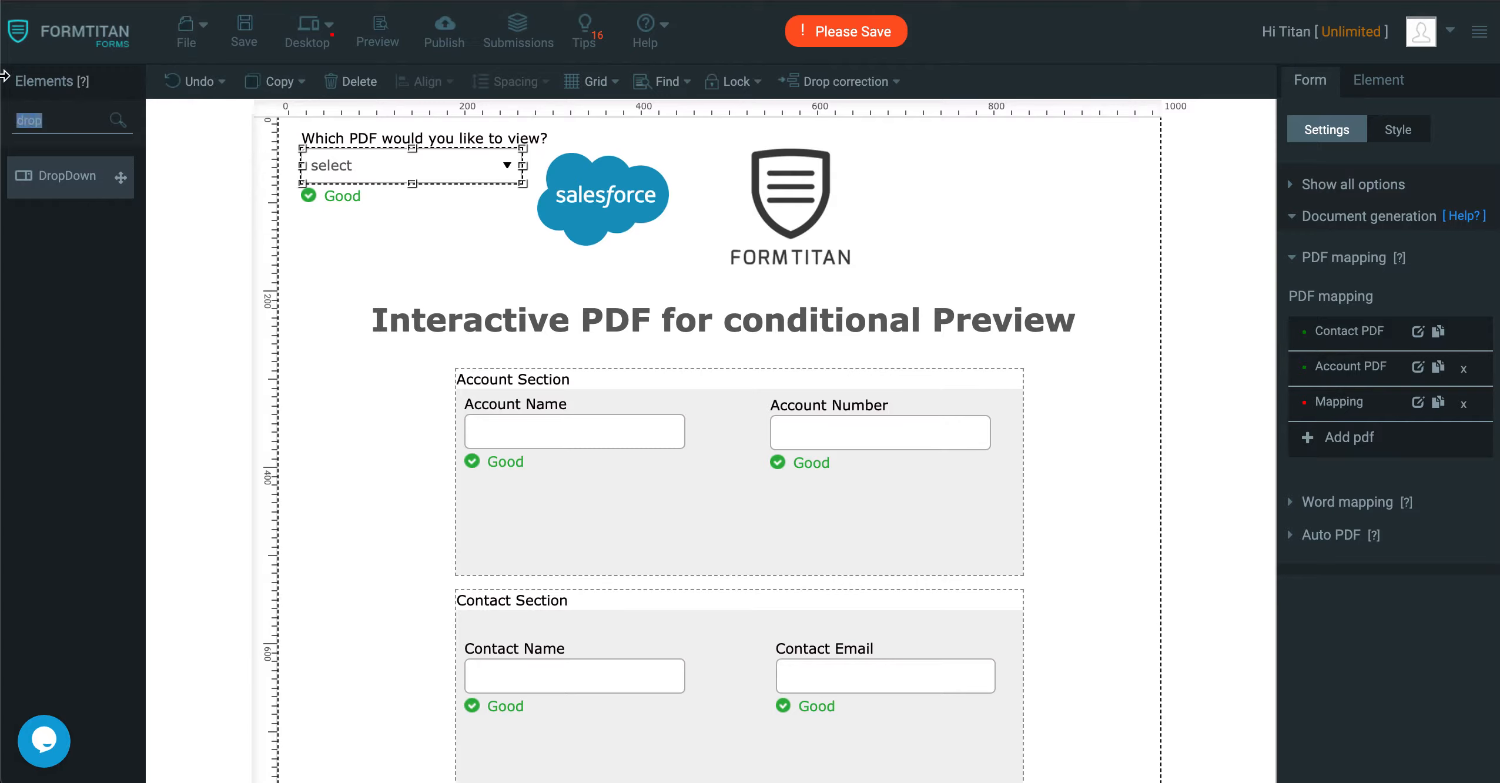
text(hidd)
drag(70, 185, 954, 181)
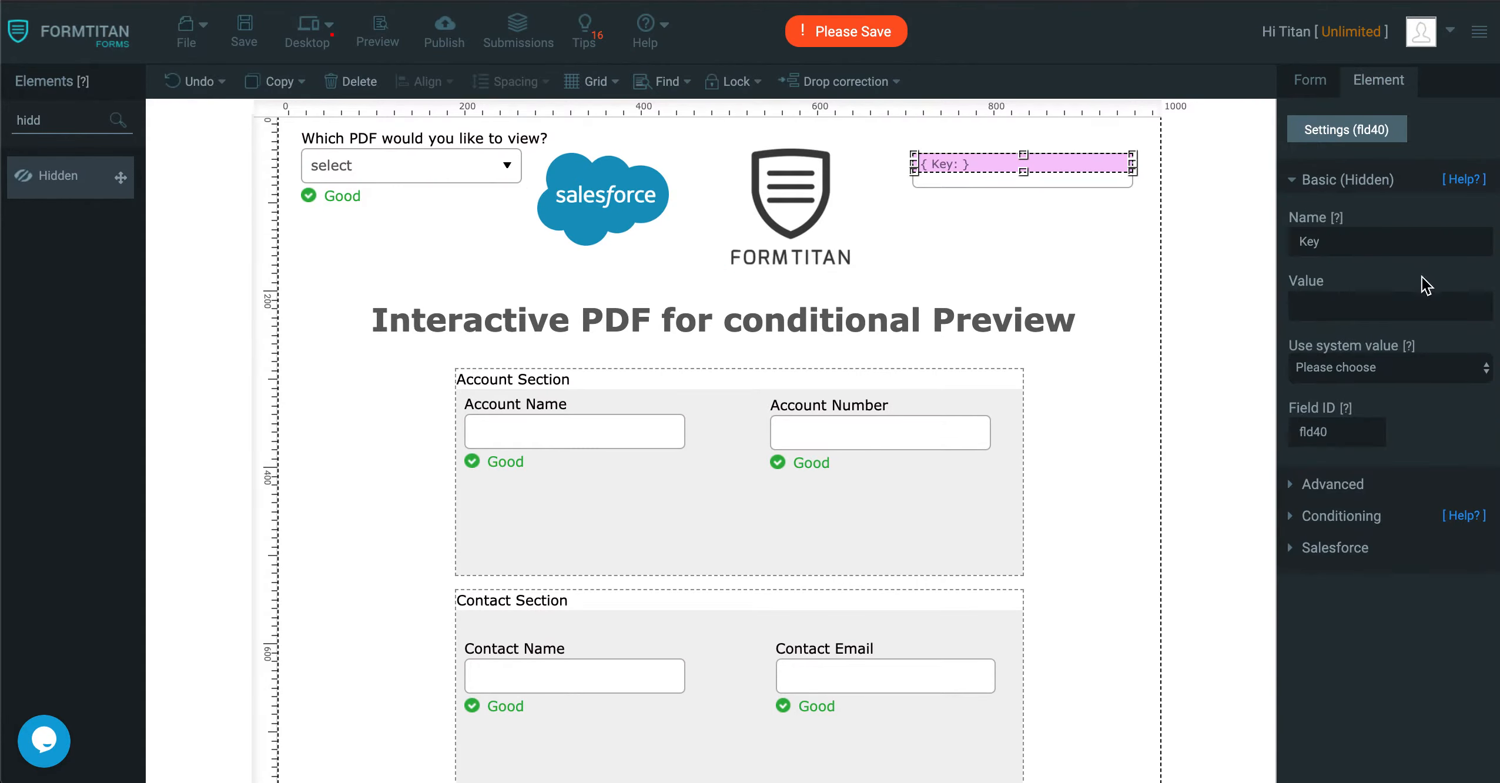
Name the hidden element "Preview Cond".
triple_click(1367, 241)
text(Gene)
key(BackSpace)
key(BackSpace)
key(BackSpace)
key(BackSpace)
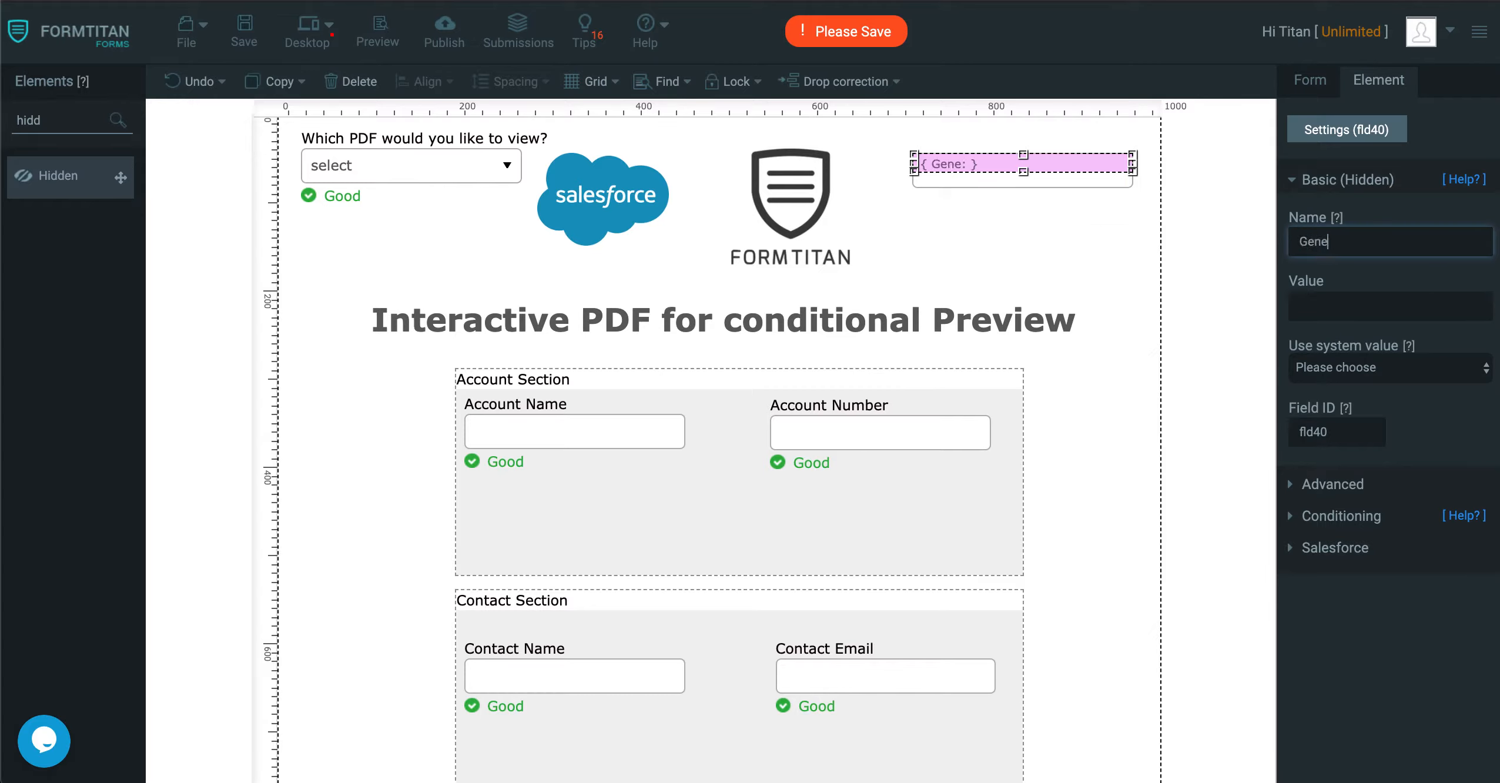
text(Preview Cond)
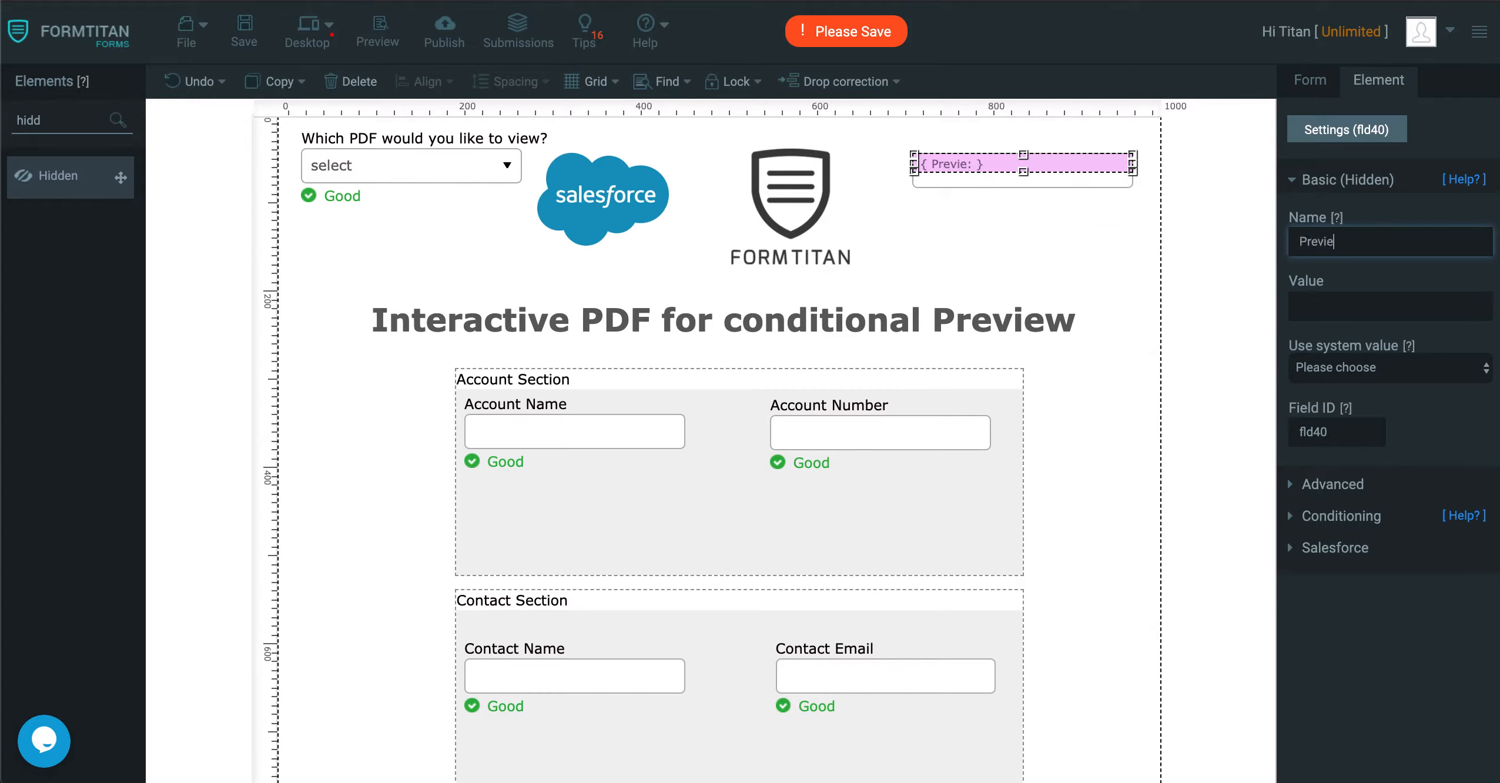